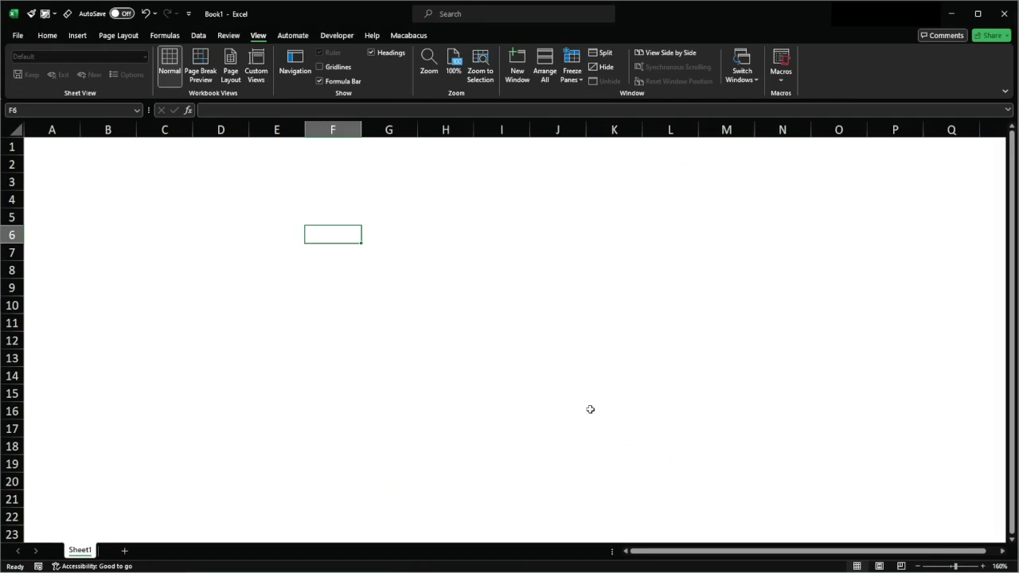
Step: Enter the values 1, 2 and 3 in cells F6 to F8
{"action": "type", "text": "1"}
{"action": "key", "text": "Return"}
{"action": "type", "text": "2"}
{"action": "key", "text": "Return"}
{"action": "type", "text": "3"}
{"action": "key", "text": "Return"}
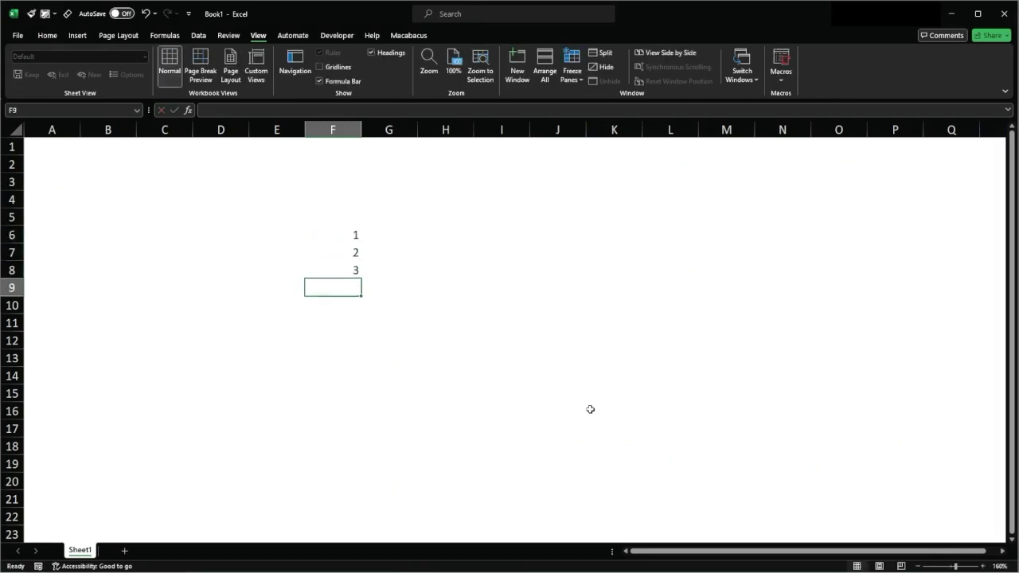
Step: Enter the formula =F6+F7+F8 in cell F9 to add the three values
{"action": "type", "text": "="}
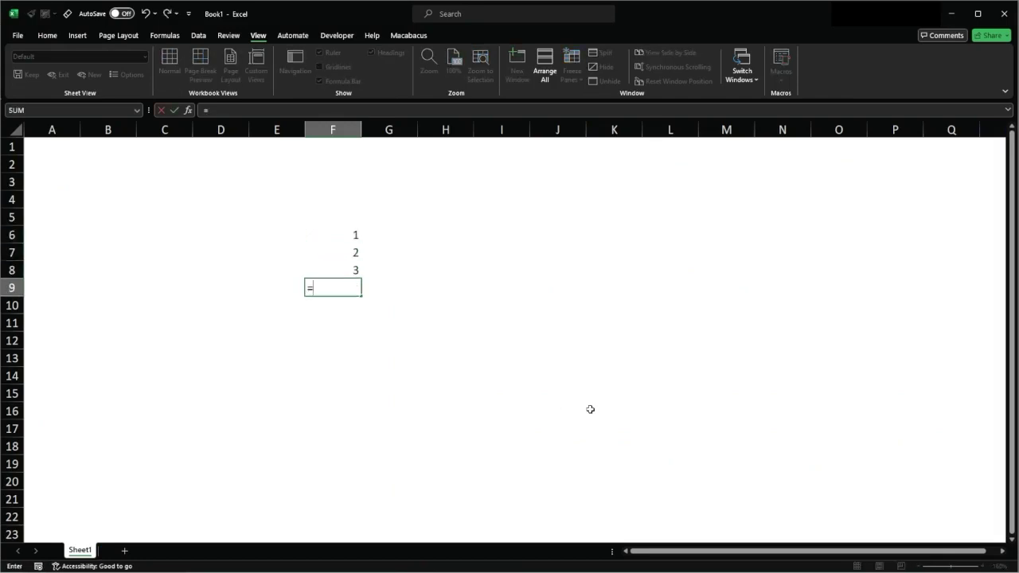
{"action": "key", "text": "Up"}
{"action": "key", "text": "Up"}
{"action": "key", "text": "Up"}
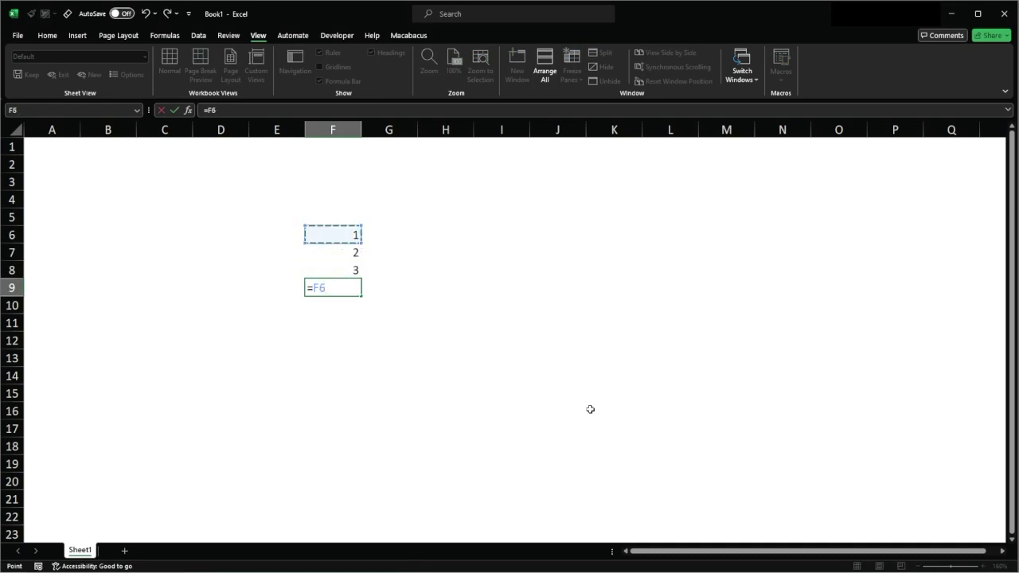
{"action": "type", "text": "+"}
{"action": "key", "text": "Up"}
{"action": "key", "text": "Up"}
{"action": "type", "text": "+"}
{"action": "key", "text": "Up"}
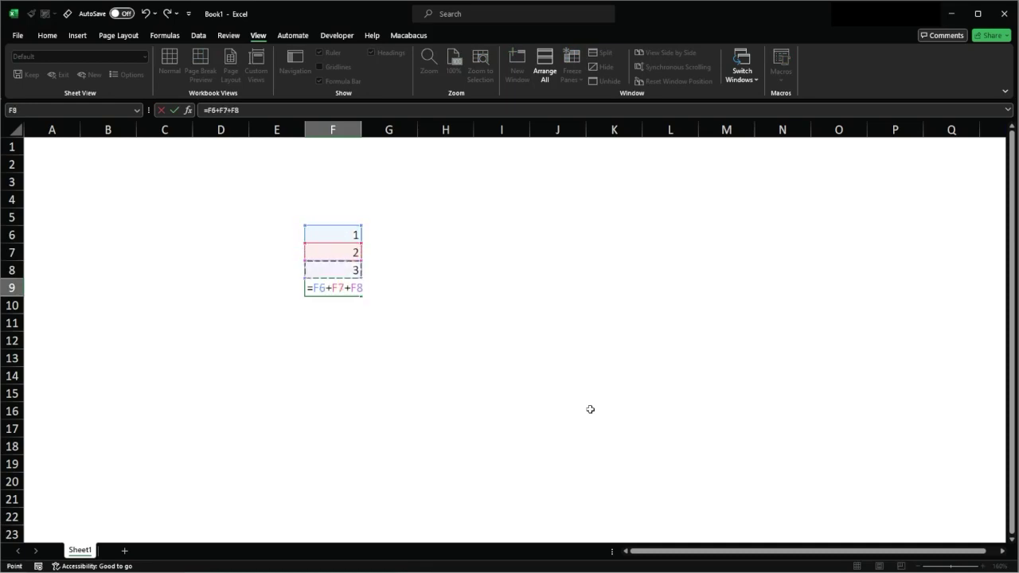
{"action": "key", "text": "Return"}
Step: Add a top border to the total in cell F9
{"action": "key", "text": "Up"}
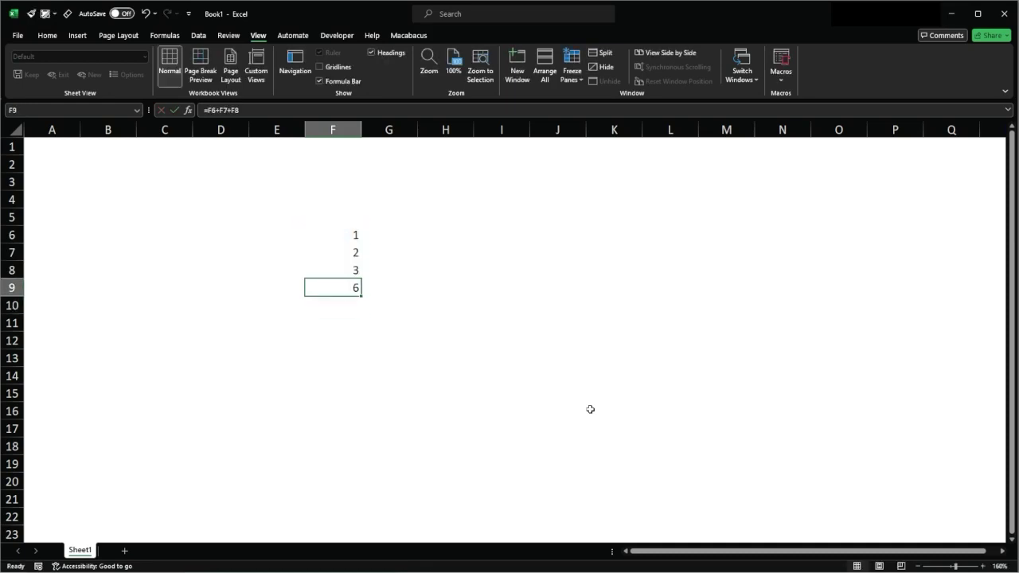
{"action": "key", "text": "alt"}
{"action": "key", "text": "h"}
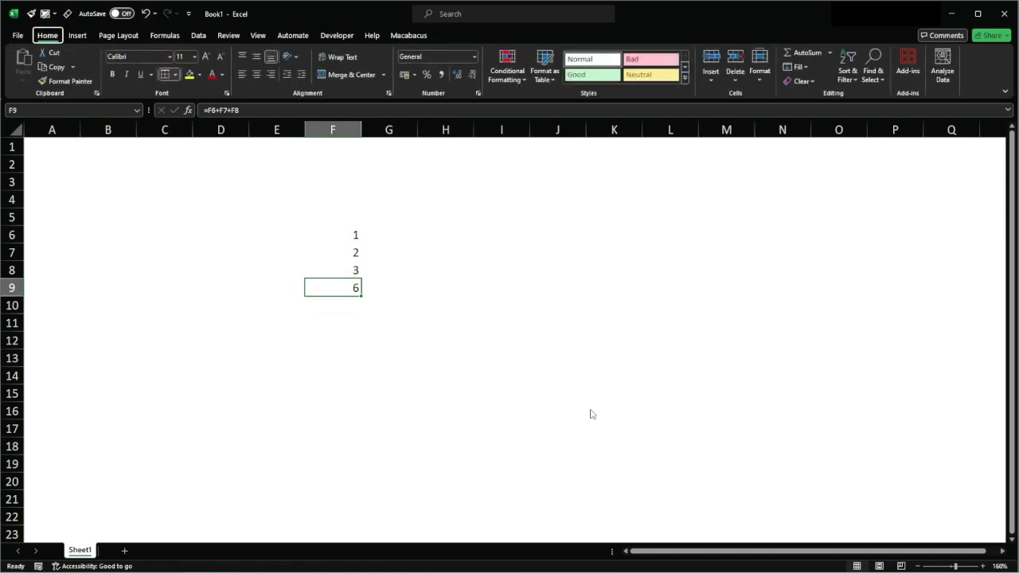
{"action": "key", "text": "Escape"}
{"action": "key", "text": "Down"}
{"action": "key", "text": "Down"}
{"action": "key", "text": "Up"}
{"action": "key", "text": "Up"}
{"action": "key", "text": "Down"}
{"action": "key", "text": "Down"}
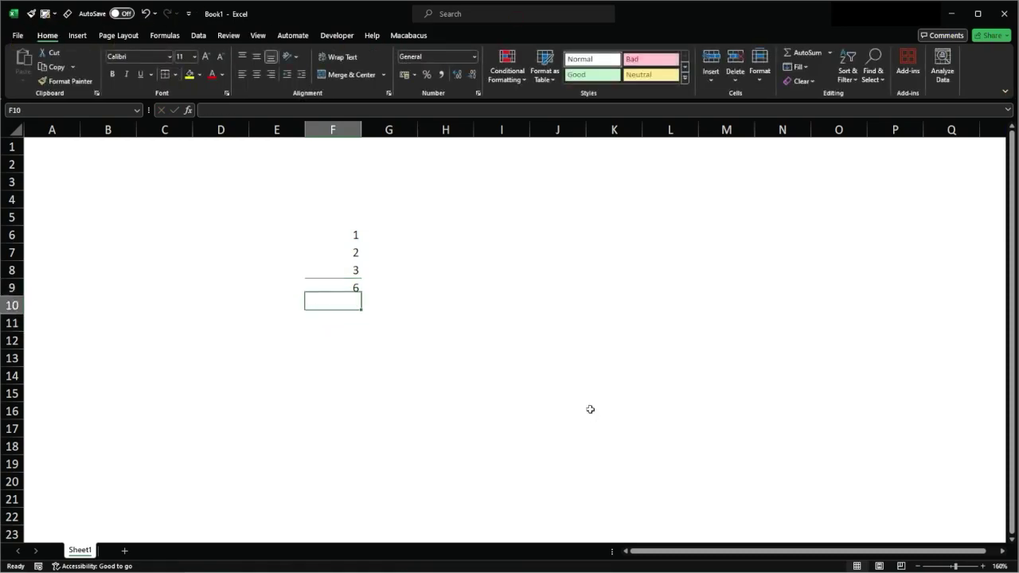
{"action": "key", "text": "Up"}
{"action": "key", "text": "Up"}
{"action": "key", "text": "Down"}
{"action": "key", "text": "Down"}
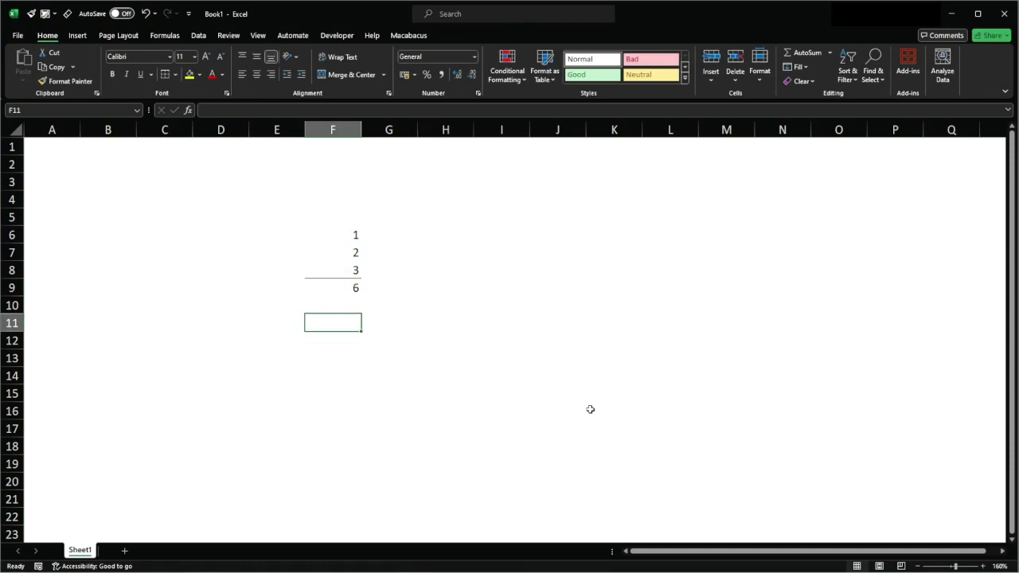
Step: Delete the entire row 7, which holds the value 2
{"action": "key", "text": "Up"}
{"action": "key", "text": "Up"}
{"action": "key", "text": "Up"}
{"action": "key", "text": "Up"}
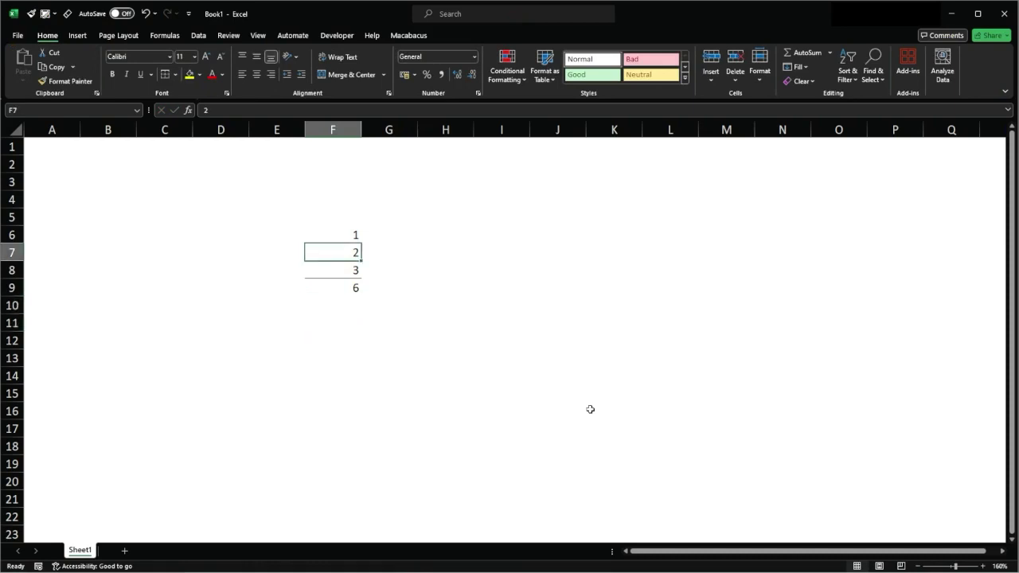
{"action": "key", "text": "shift+space"}
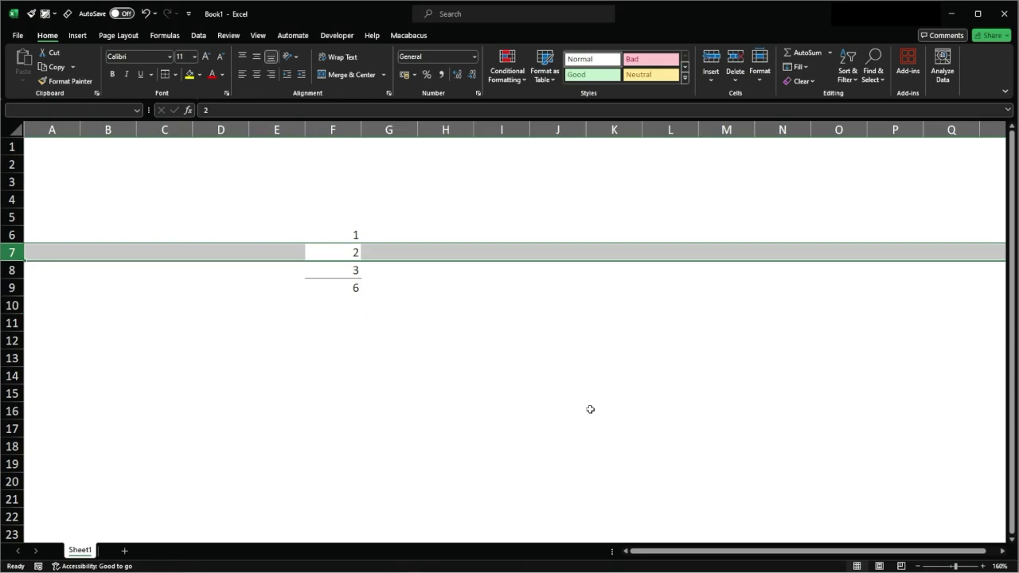
{"action": "key", "text": "ctrl+minus"}
Step: Examine the sum formula below the remaining values, highlighting its middle reference without changing it
{"action": "key", "text": "Down"}
{"action": "key", "text": "F2"}
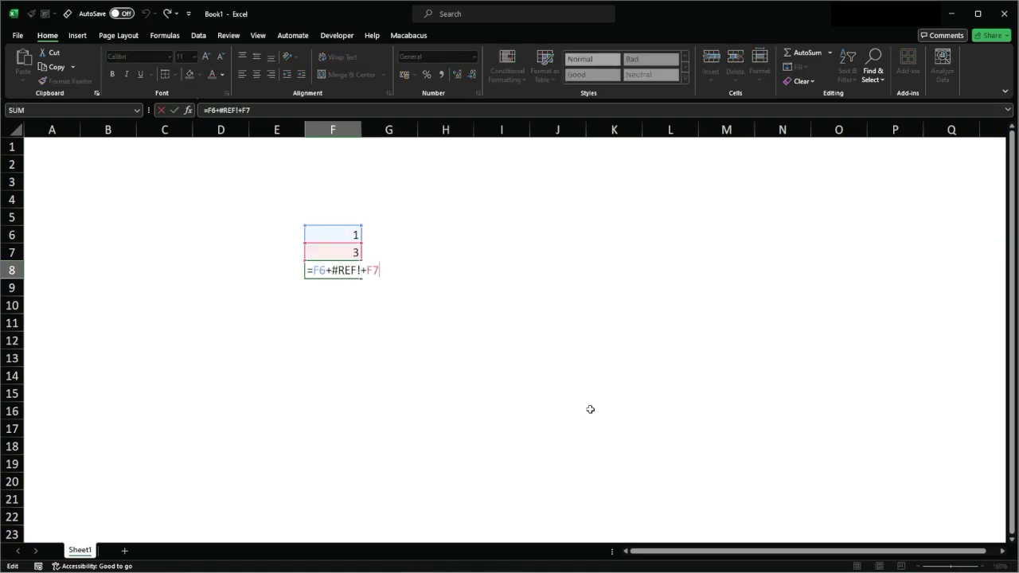
{"action": "key", "text": "shift+Left"}
{"action": "key", "text": "shift+Left"}
{"action": "key", "text": "shift+Left"}
{"action": "key", "text": "shift+Left"}
{"action": "key", "text": "shift+Left"}
{"action": "key", "text": "shift+Left"}
{"action": "key", "text": "shift+Left"}
{"action": "key", "text": "shift+Left"}
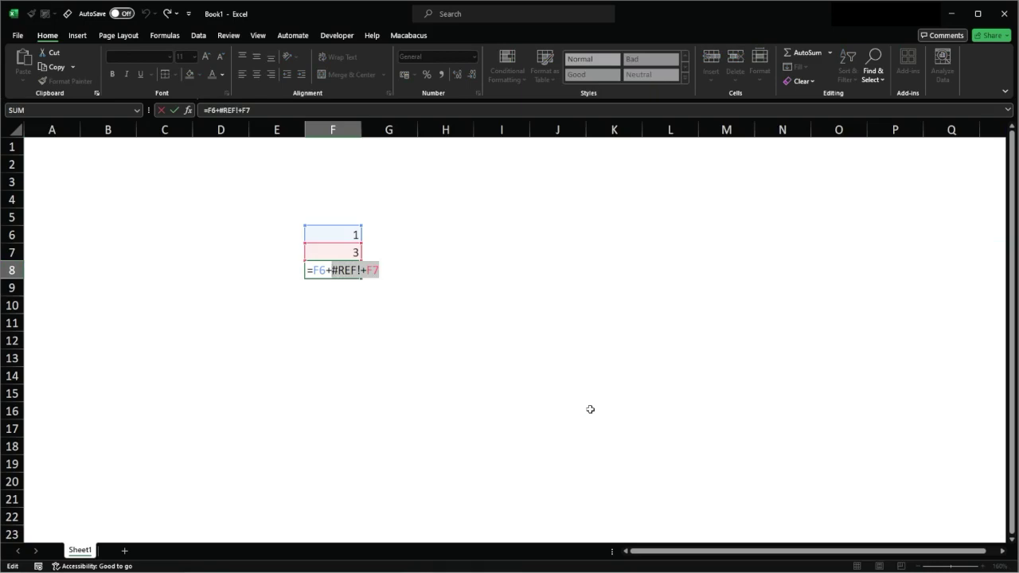
{"action": "key", "text": "Left"}
{"action": "key", "text": "shift+Right"}
{"action": "key", "text": "shift+Right"}
{"action": "key", "text": "shift+Right"}
{"action": "key", "text": "shift+Right"}
{"action": "key", "text": "shift+Right"}
{"action": "key", "text": "Escape"}
Step: Undo the row deletion and check the references in the F9 sum formula
{"action": "key", "text": "ctrl+z"}
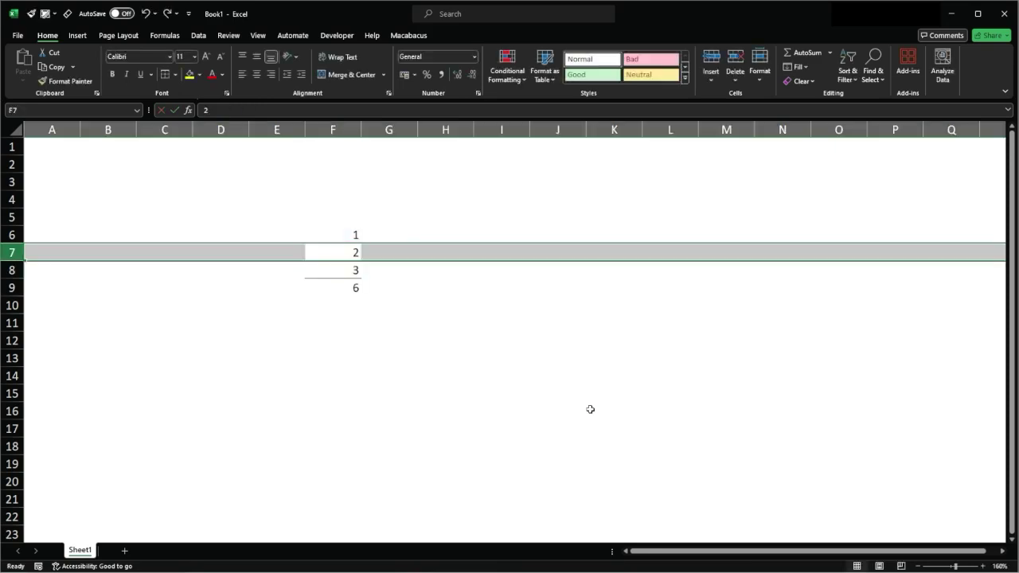
{"action": "key", "text": "Down"}
{"action": "key", "text": "Down"}
{"action": "key", "text": "F2"}
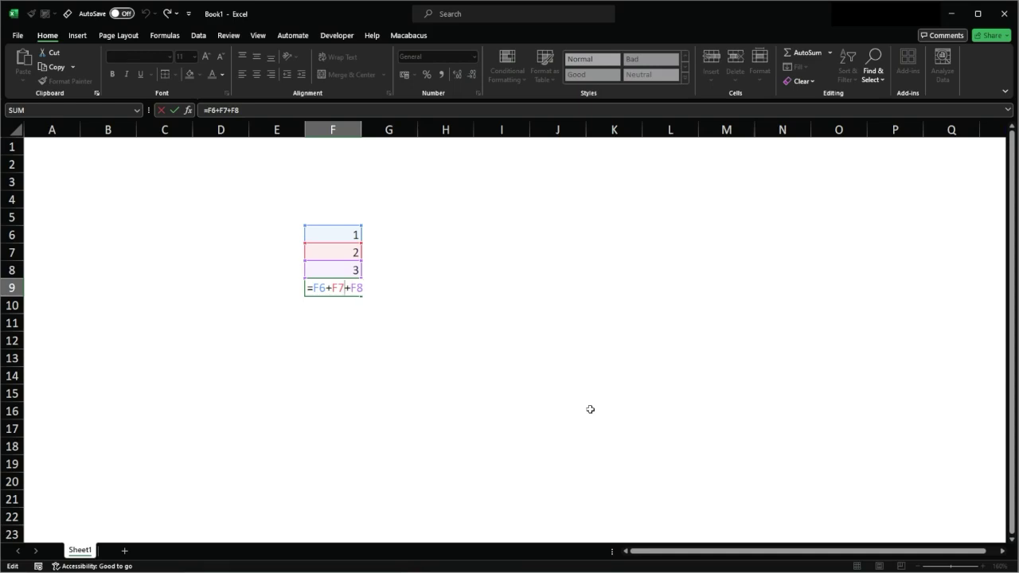
{"action": "key", "text": "Escape"}
Step: Delete the entire row 7 with the value 2 again
{"action": "key", "text": "Up"}
{"action": "key", "text": "Up"}
{"action": "key", "text": "shift+space"}
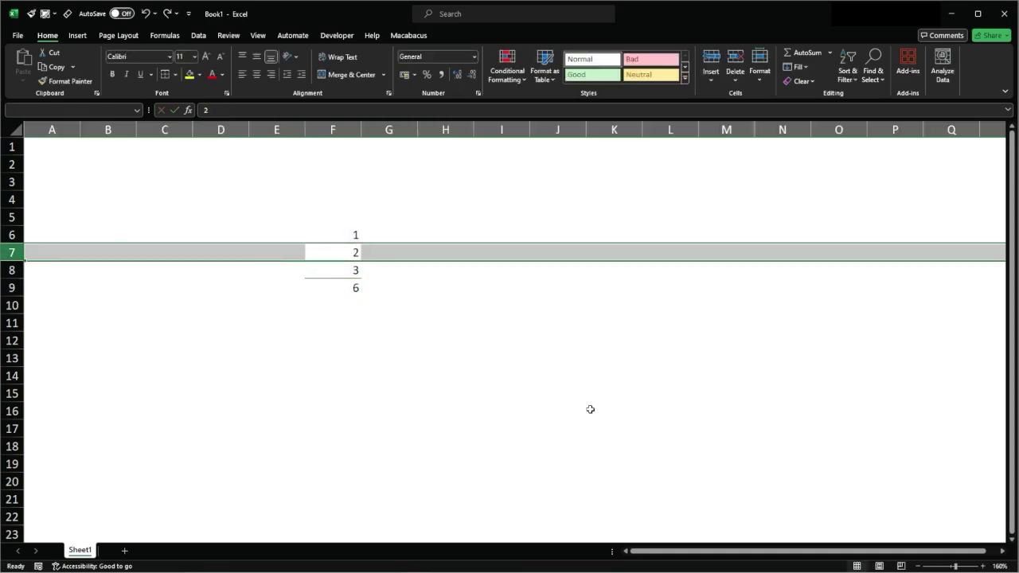
{"action": "key", "text": "ctrl+minus"}
Step: Inspect the formula in F8, highlighting the middle reference, and leave it unchanged
{"action": "key", "text": "Down"}
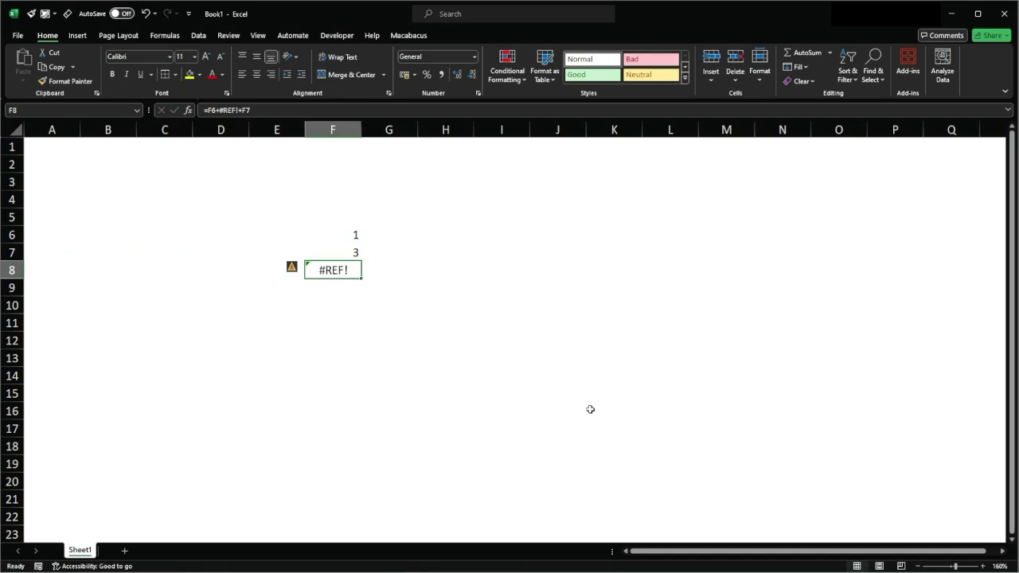
{"action": "key", "text": "F2"}
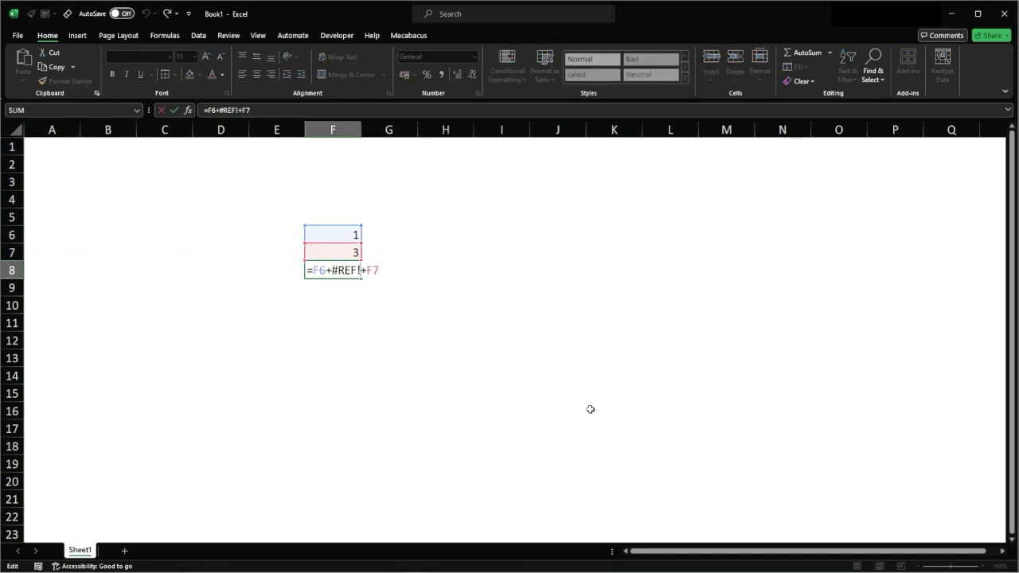
{"action": "key", "text": "shift+Left"}
{"action": "key", "text": "shift+Left"}
{"action": "key", "text": "shift+Left"}
{"action": "key", "text": "shift+Left"}
{"action": "key", "text": "shift+Left"}
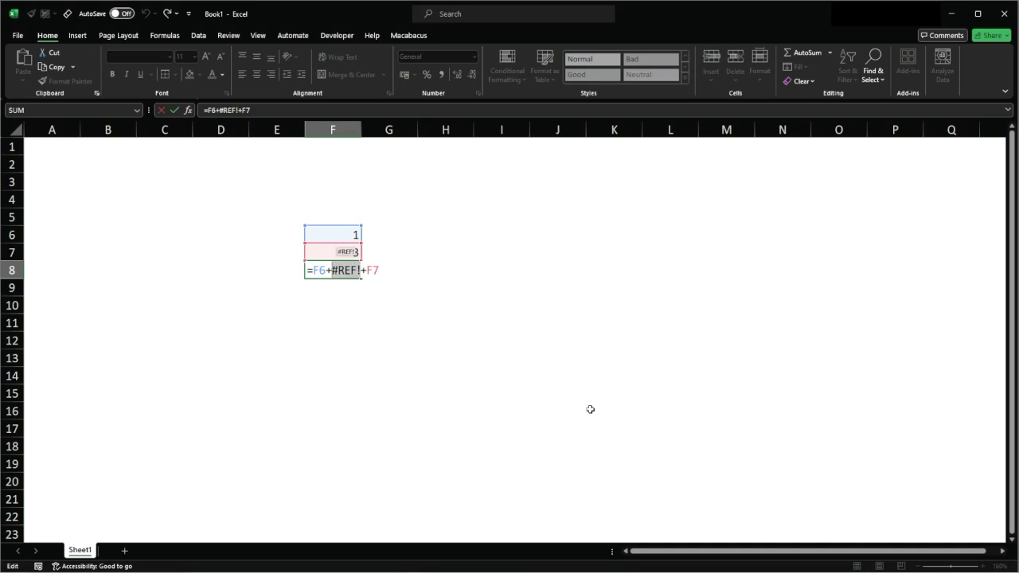
{"action": "key", "text": "Escape"}
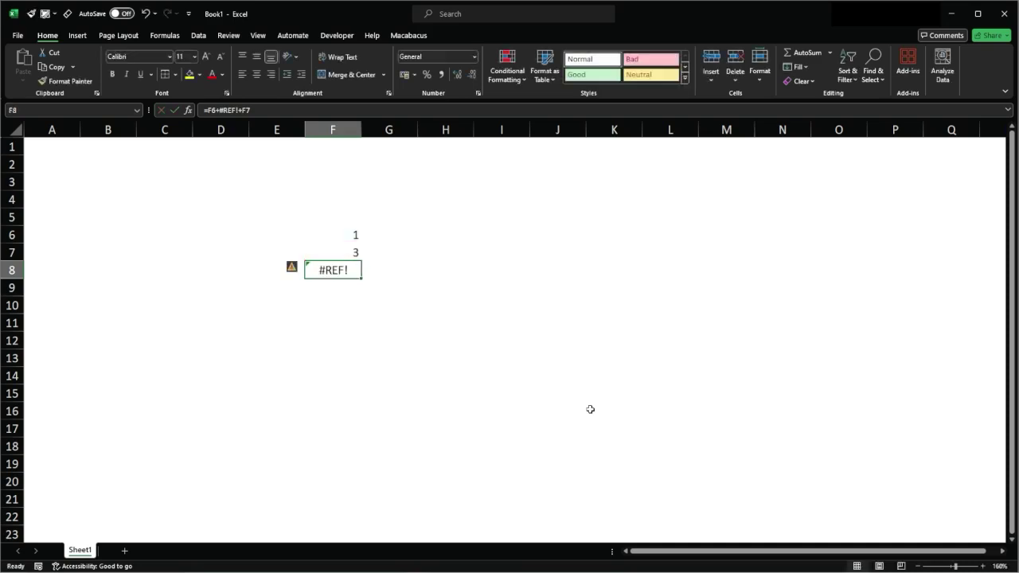
Step: Enter the column header Day in cell J1
{"action": "key", "text": "Right"}
{"action": "key", "text": "Right"}
{"action": "key", "text": "Right"}
{"action": "key", "text": "Right"}
{"action": "key", "text": "Up"}
{"action": "key", "text": "Up"}
{"action": "key", "text": "Up"}
{"action": "key", "text": "Up"}
{"action": "key", "text": "Up"}
{"action": "key", "text": "Up"}
{"action": "key", "text": "Up"}
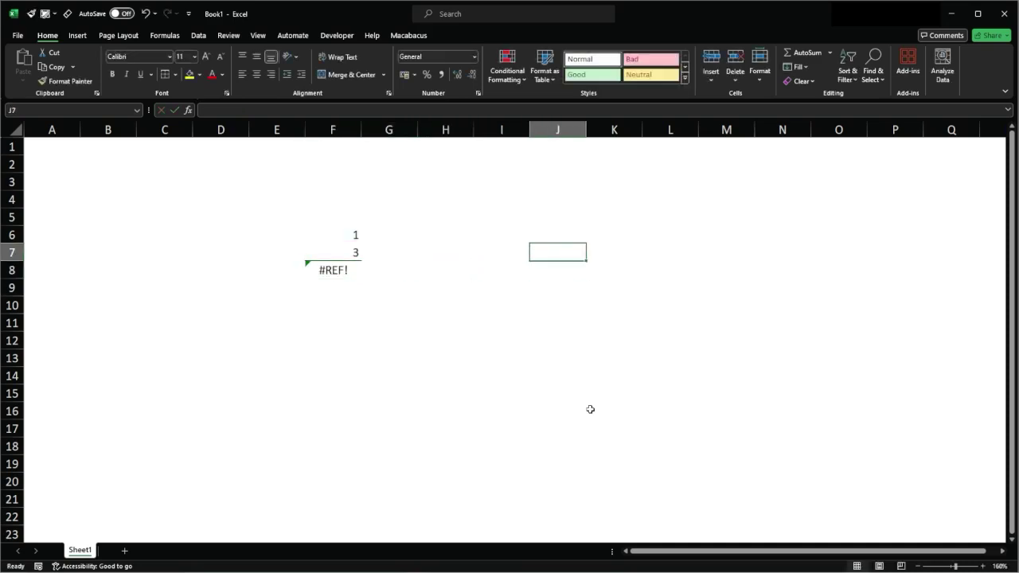
{"action": "type", "text": "Day"}
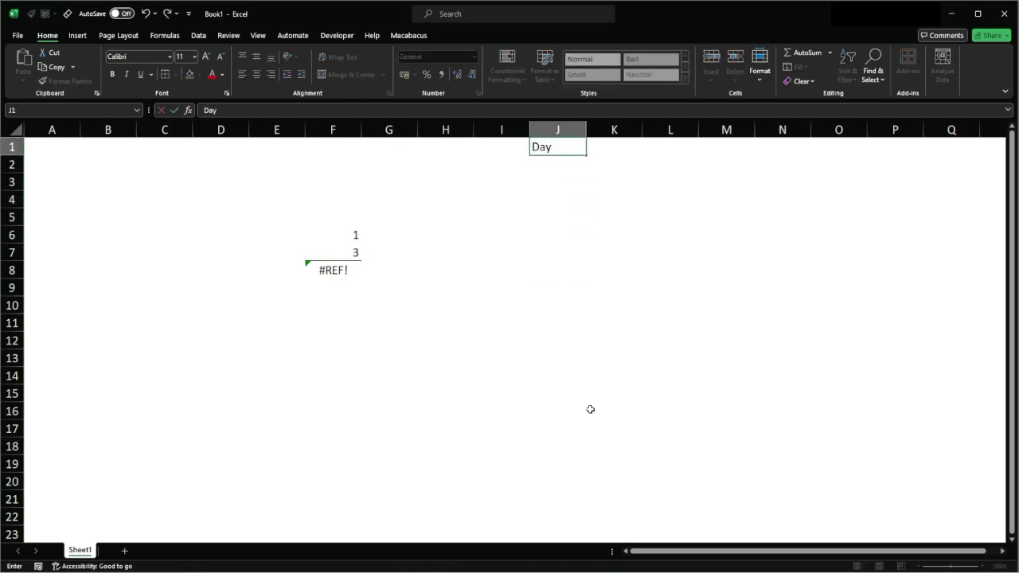
{"action": "key", "text": "Return"}
Step: Fill in the day numbers 1 through 9 in cells J2 to J10
{"action": "type", "text": "1"}
{"action": "key", "text": "Return"}
{"action": "type", "text": "2"}
{"action": "key", "text": "Return"}
{"action": "type", "text": "3 4"}
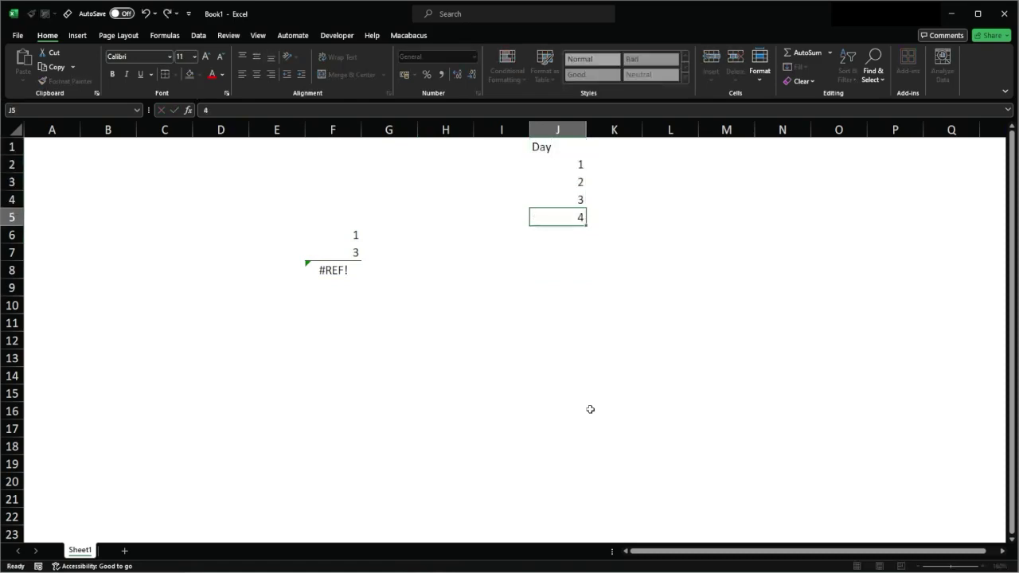
{"action": "type", "text": " 5 6 7 8 9"}
{"action": "key", "text": "ctrl+Return"}
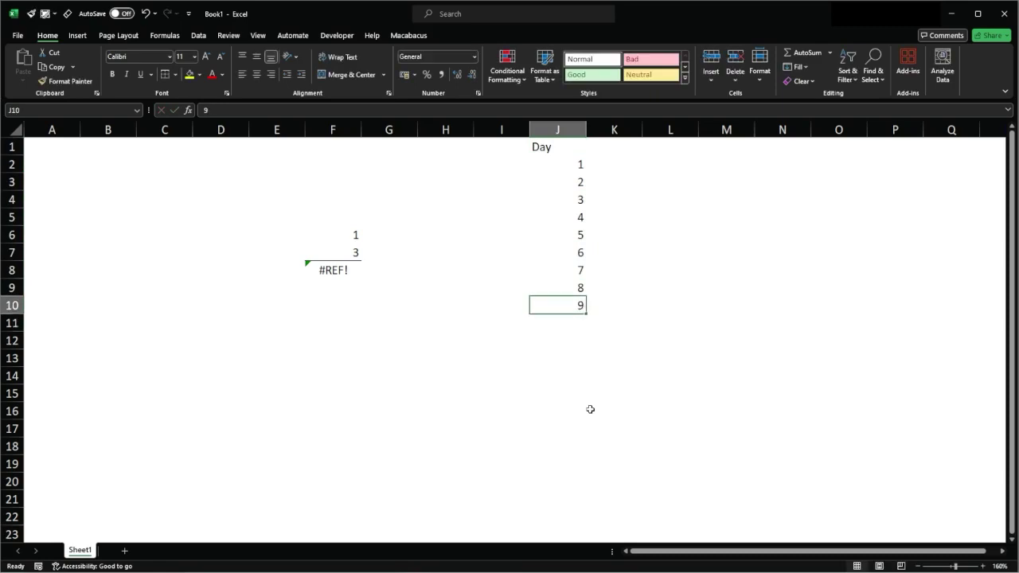
{"action": "key", "text": "shift+space"}
{"action": "key", "text": "shift+Up"}
{"action": "key", "text": "shift+Up"}
{"action": "key", "text": "shift+Up"}
{"action": "key", "text": "shift+Up"}
{"action": "key", "text": "shift+Up"}
{"action": "key", "text": "shift+Up"}
{"action": "key", "text": "shift+Up"}
{"action": "key", "text": "shift+Up"}
Step: Enter the column header Temperature in cell K1, beside Day
{"action": "key", "text": "Right"}
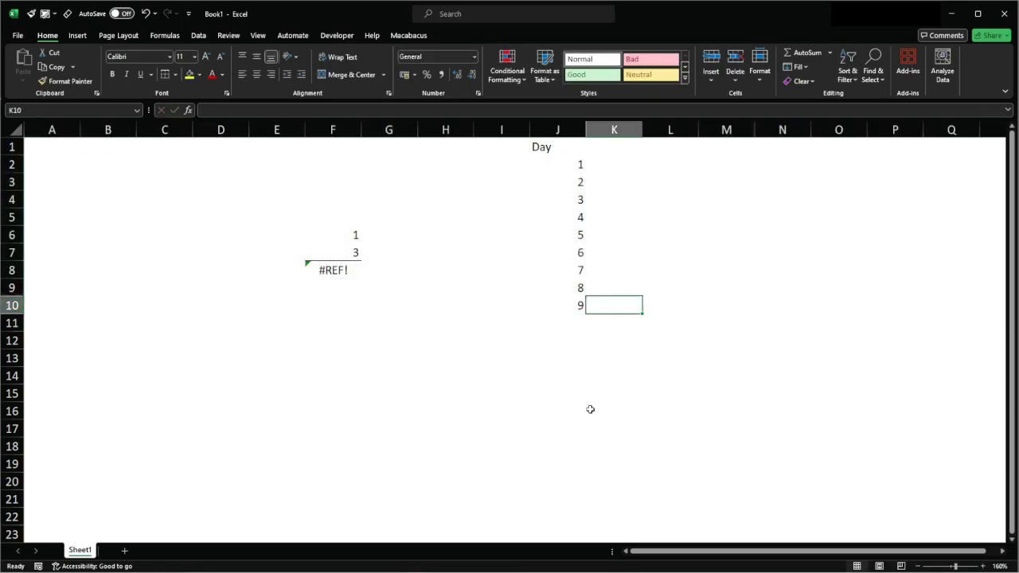
{"action": "key", "text": "Up"}
{"action": "key", "text": "Up"}
{"action": "key", "text": "Up"}
{"action": "key", "text": "ctrl+Up"}
{"action": "type", "text": "Temperature"}
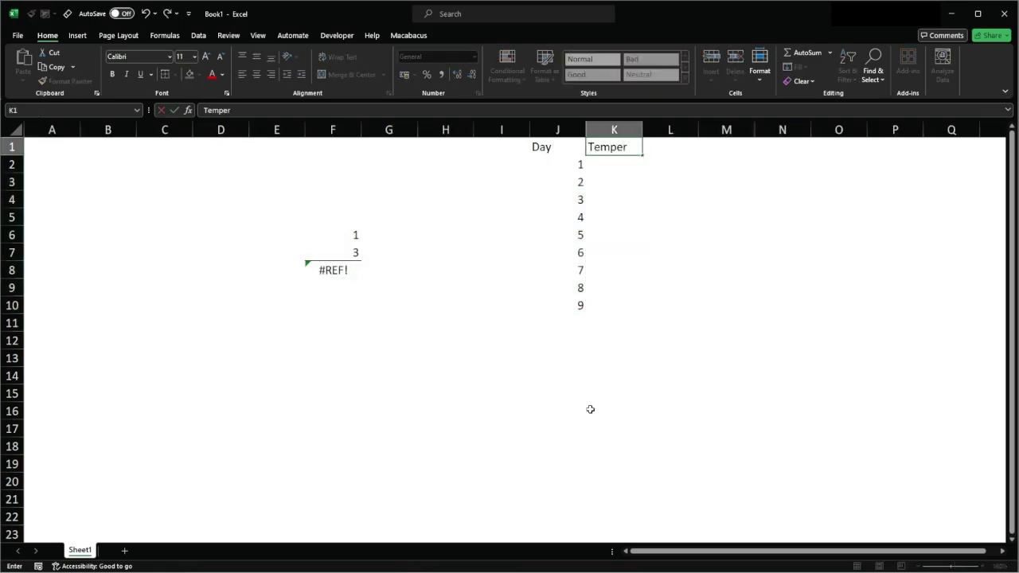
{"action": "key", "text": "Return"}
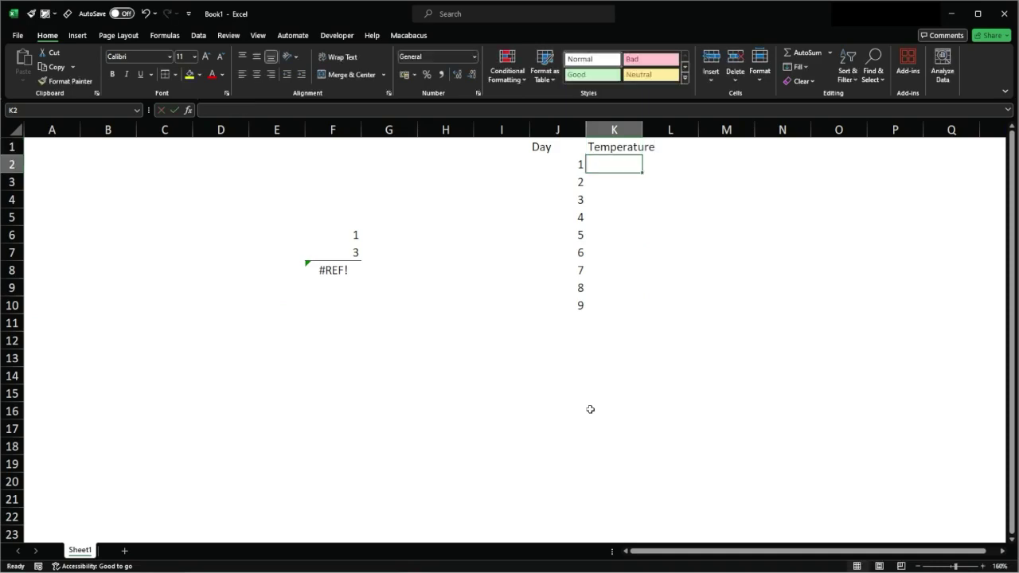
Step: Enter the temperatures 20, 23 and 24 for days 1 to 3 in cells K2 to K4
{"action": "type", "text": "20"}
{"action": "key", "text": "Return"}
{"action": "type", "text": "2"}
{"action": "key", "text": "Return"}
{"action": "key", "text": "Up"}
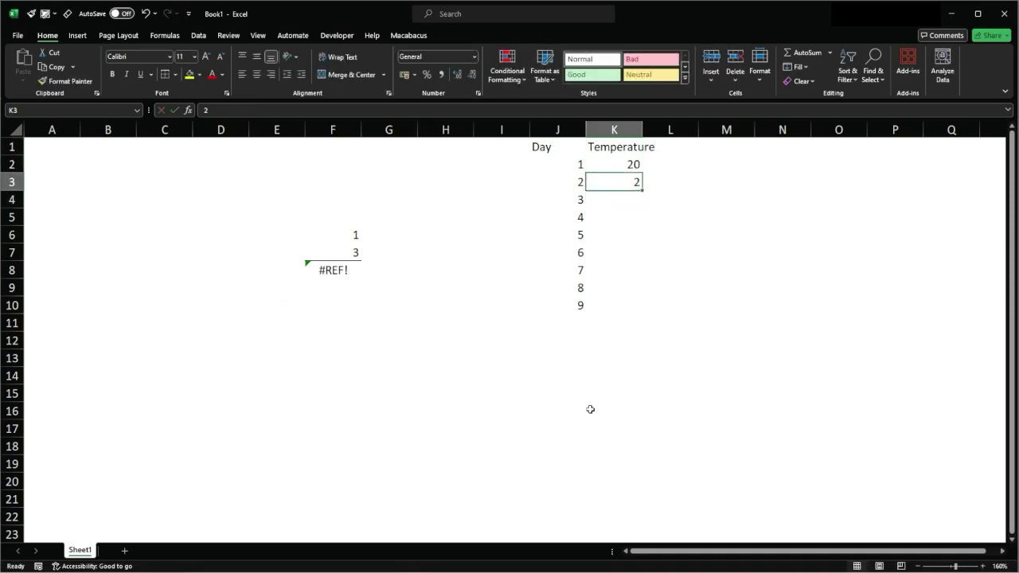
{"action": "type", "text": "23"}
{"action": "key", "text": "Return"}
{"action": "type", "text": "24"}
{"action": "key", "text": "Return"}
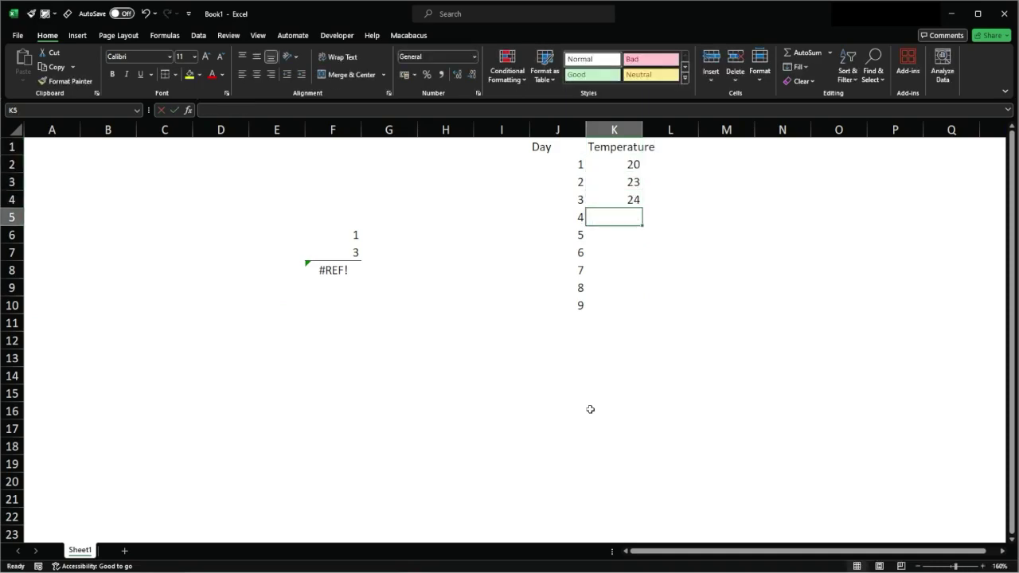
Step: Enter the temperatures 21, 20, 22, 23, 25 and 20 for days 4 to 9 in cells K5 to K10
{"action": "type", "text": "21"}
{"action": "key", "text": "Return"}
{"action": "type", "text": "20"}
{"action": "key", "text": "Return"}
{"action": "type", "text": "22"}
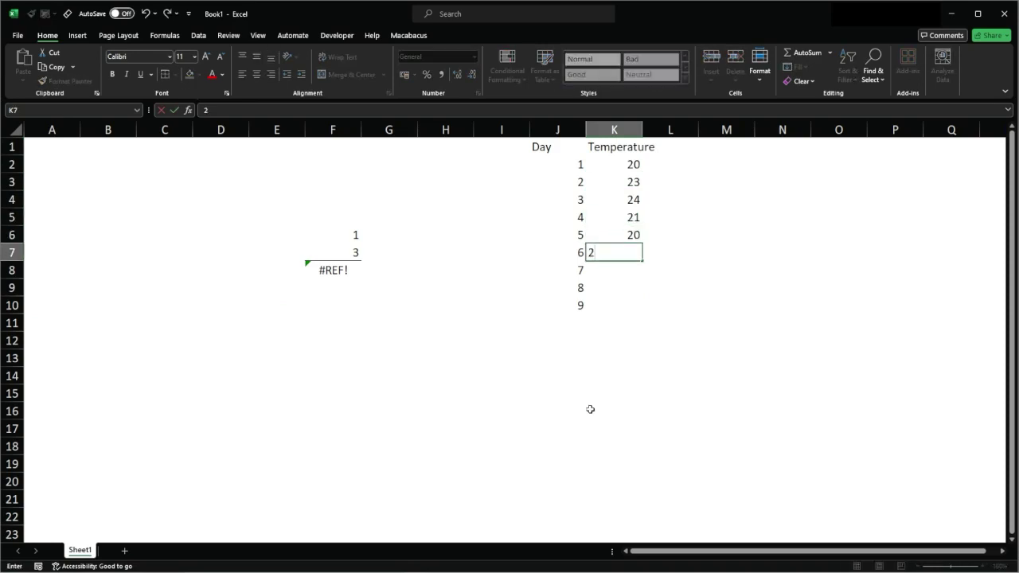
{"action": "key", "text": "Return"}
{"action": "type", "text": "23"}
{"action": "key", "text": "Return"}
{"action": "type", "text": "25"}
{"action": "key", "text": "Return"}
{"action": "type", "text": "2"}
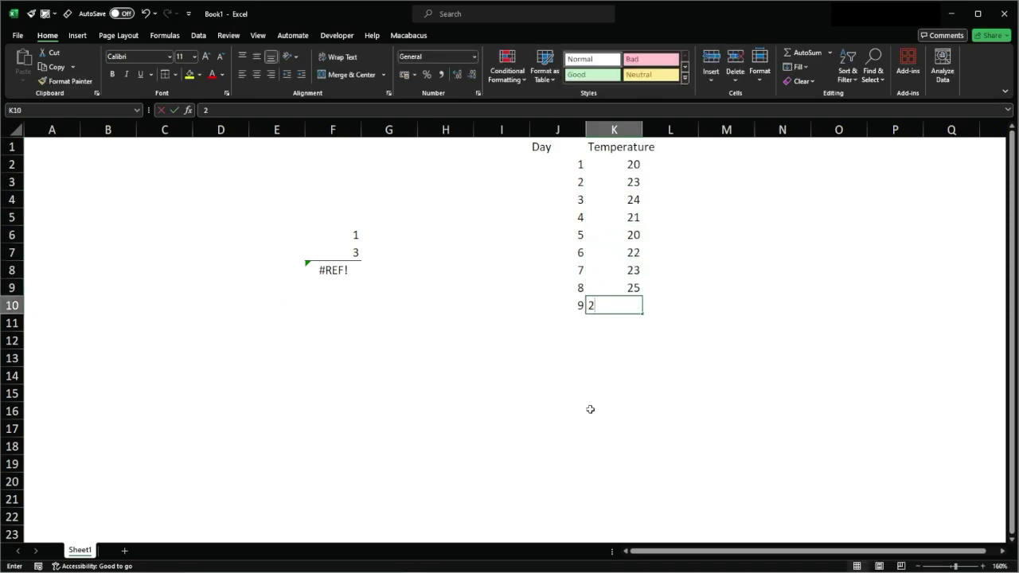
{"action": "type", "text": "0"}
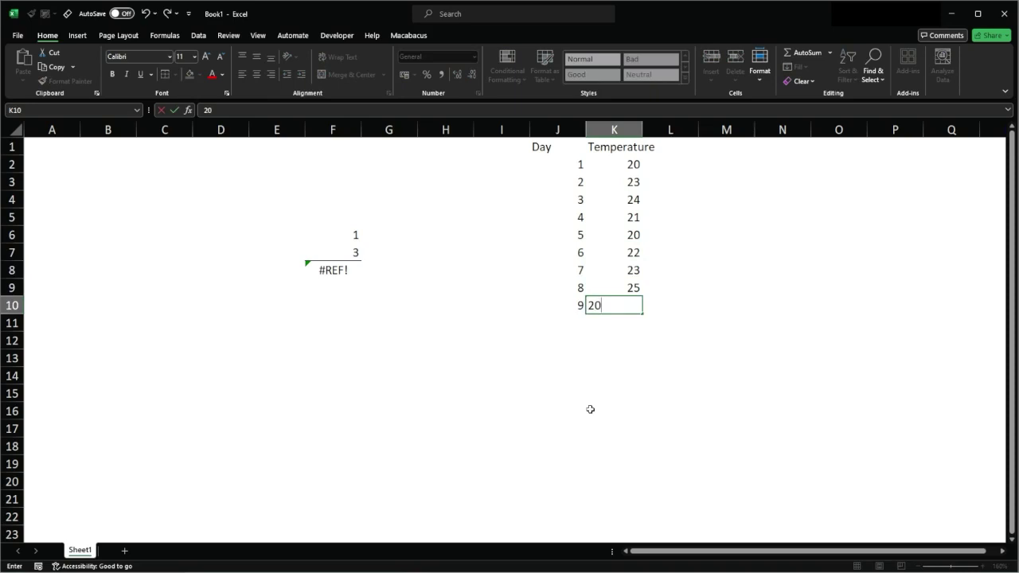
{"action": "key", "text": "Return"}
Step: Enter the column header Ave. 3 days in cell L1, beside Temperature
{"action": "key", "text": "Up"}
{"action": "key", "text": "ctrl+Up"}
{"action": "key", "text": "Right"}
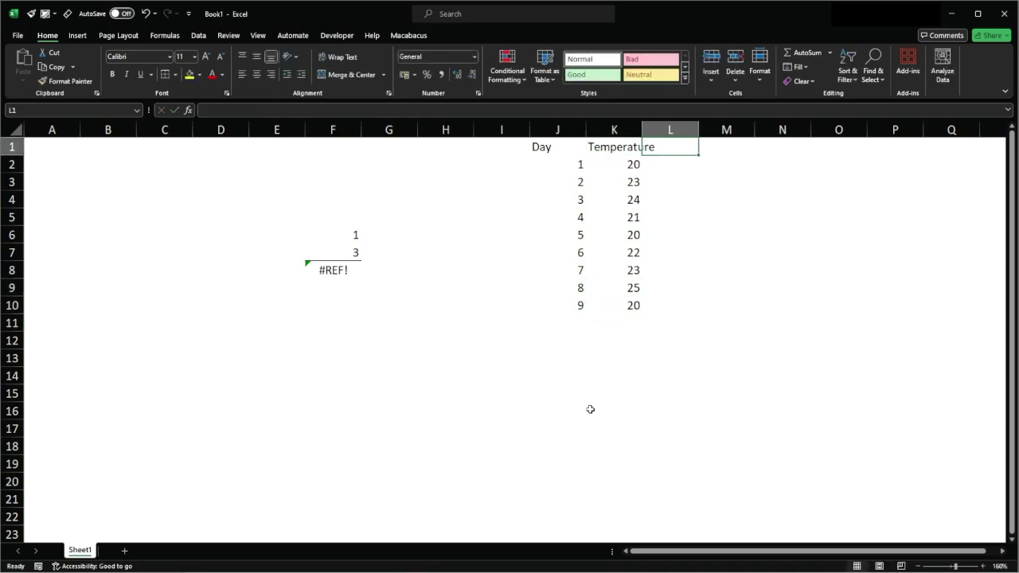
{"action": "type", "text": "Average"}
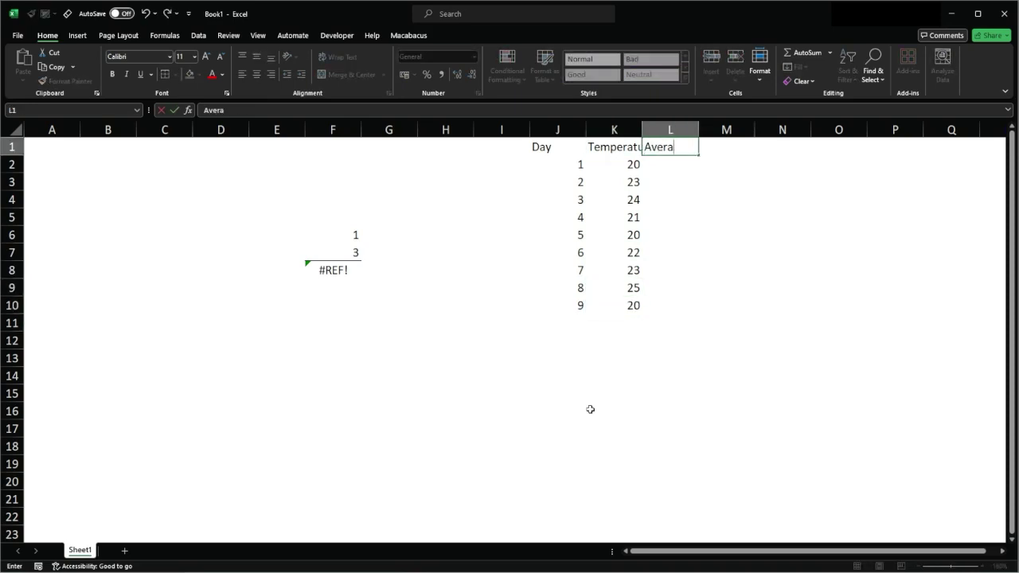
{"action": "key", "text": "BackSpace"}
{"action": "key", "text": "BackSpace"}
{"action": "key", "text": "BackSpace"}
{"action": "key", "text": "BackSpace"}
{"action": "type", "text": ". 3 days"}
{"action": "key", "text": "Return"}
Step: Enter the formula =AVERAGE(K8:K10) in cell L10 to average the temperatures of days 7 to 9
{"action": "key", "text": "Left"}
{"action": "key", "text": "ctrl+Down"}
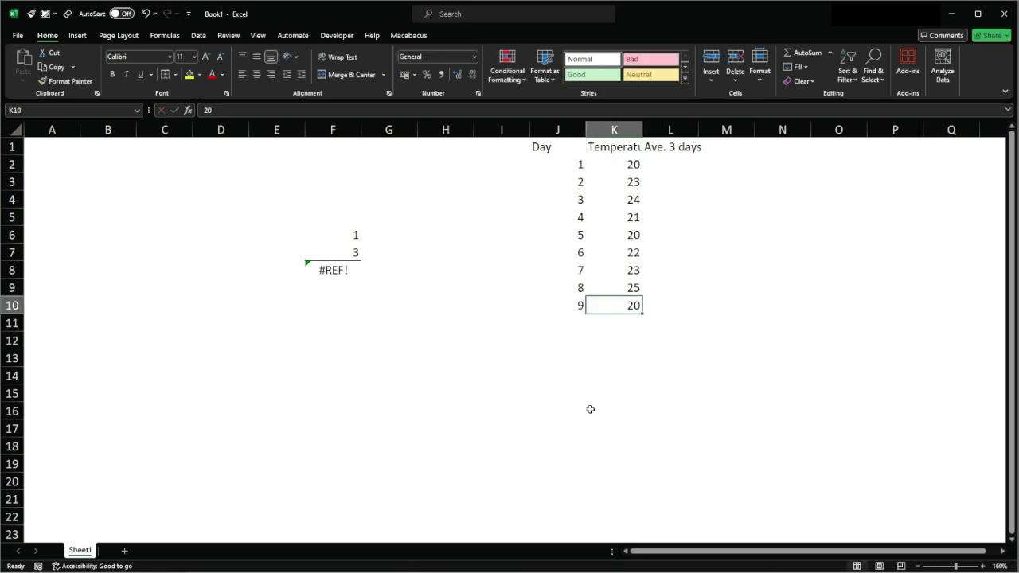
{"action": "key", "text": "Right"}
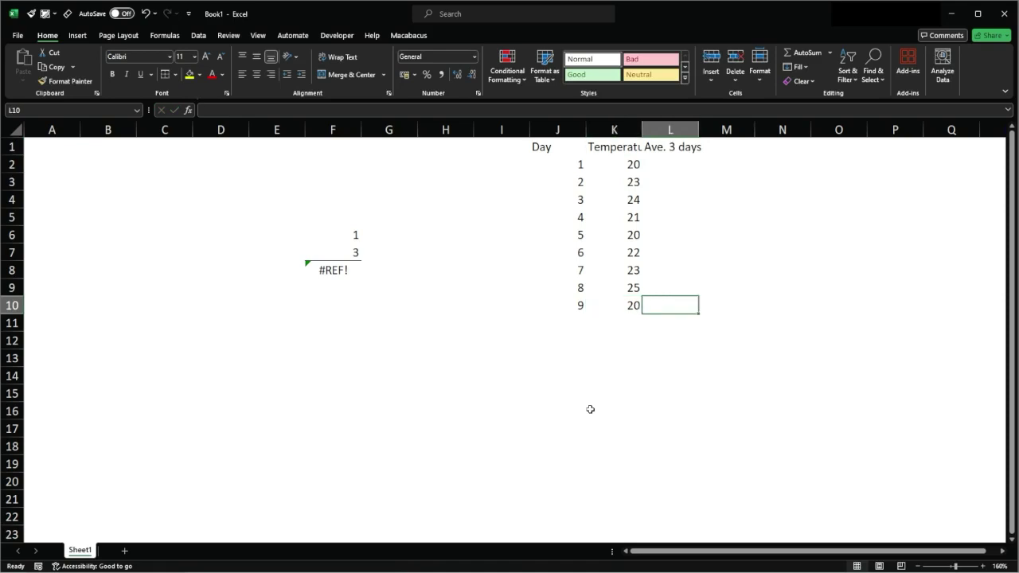
{"action": "type", "text": "=avera"}
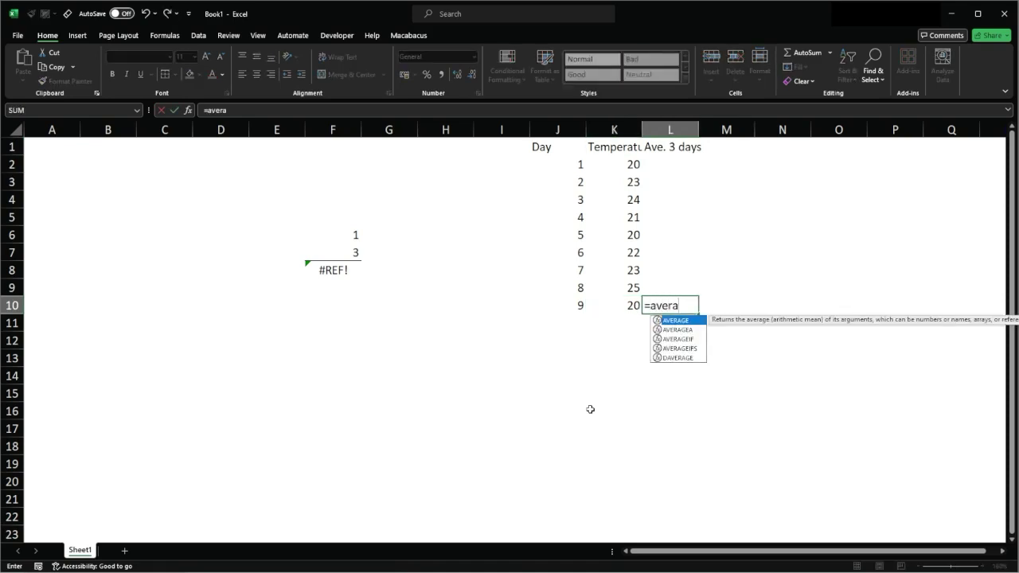
{"action": "key", "text": "Tab"}
{"action": "key", "text": "Left"}
{"action": "key", "text": "shift+Up"}
{"action": "key", "text": "shift+Up"}
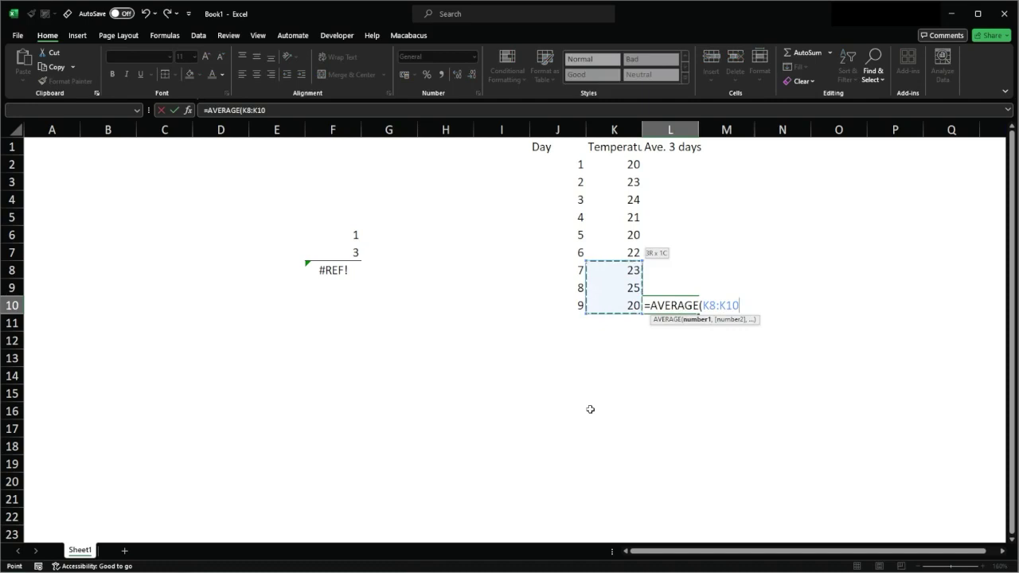
{"action": "type", "text": ")"}
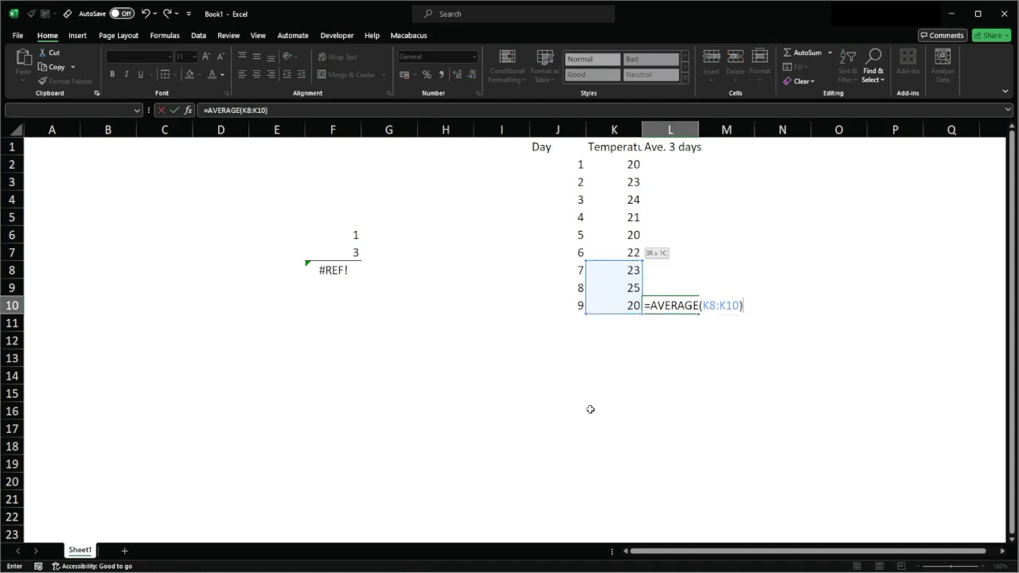
{"action": "key", "text": "Return"}
{"action": "key", "text": "Up"}
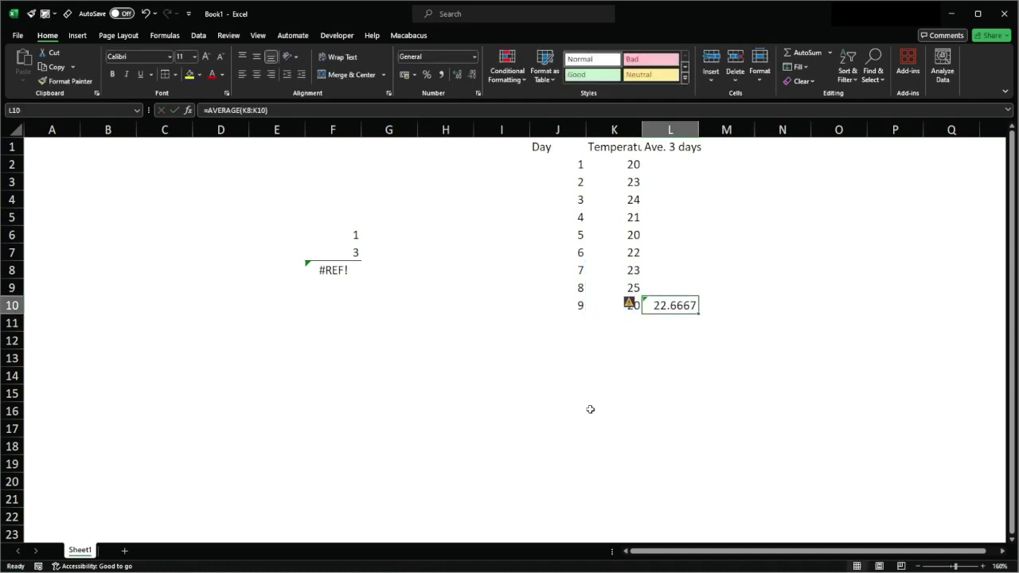
Step: Set the temperatures for days 7 and 8 in cells K8 and K9 to 20 and check the average in L10
{"action": "key", "text": "Left"}
{"action": "key", "text": "Up"}
{"action": "key", "text": "Up"}
{"action": "type", "text": "20"}
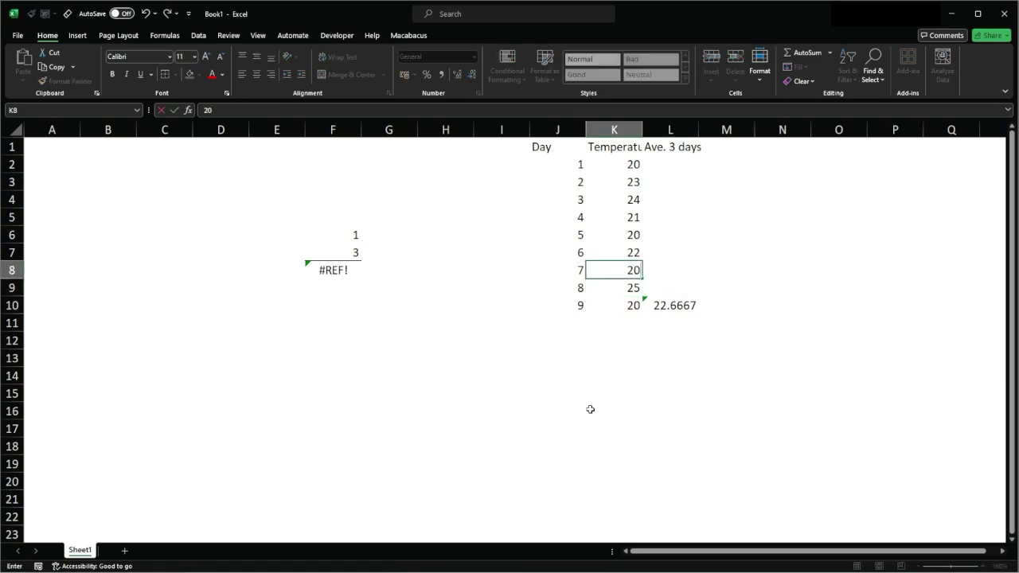
{"action": "key", "text": "Return"}
{"action": "type", "text": "20"}
{"action": "key", "text": "Return"}
{"action": "key", "text": "Right"}
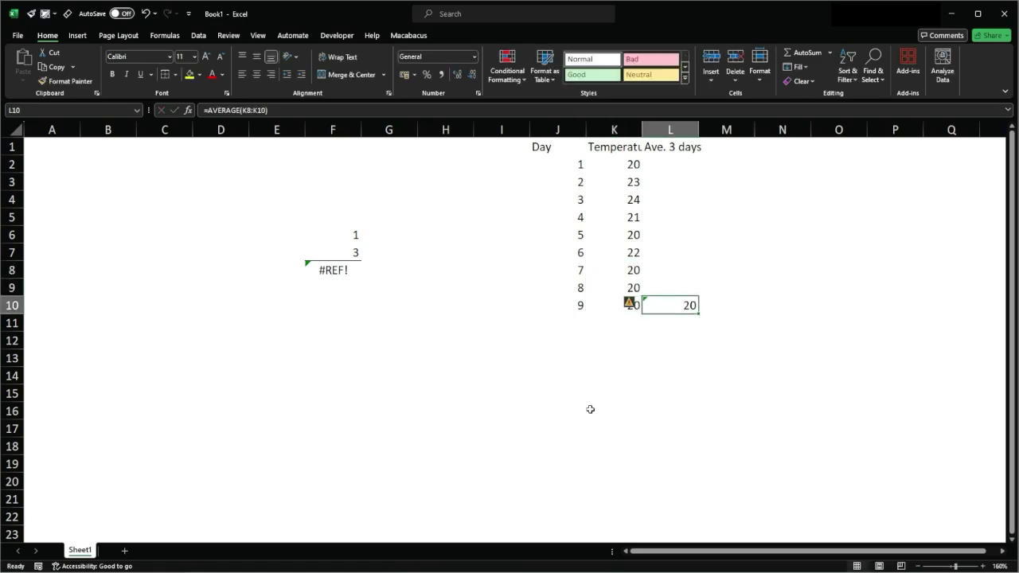
Step: Set the temperature for day 7 in K8 to 22 and for day 8 in K9 to 21
{"action": "key", "text": "Left"}
{"action": "key", "text": "Up"}
{"action": "key", "text": "Up"}
{"action": "type", "text": "22"}
{"action": "key", "text": "Return"}
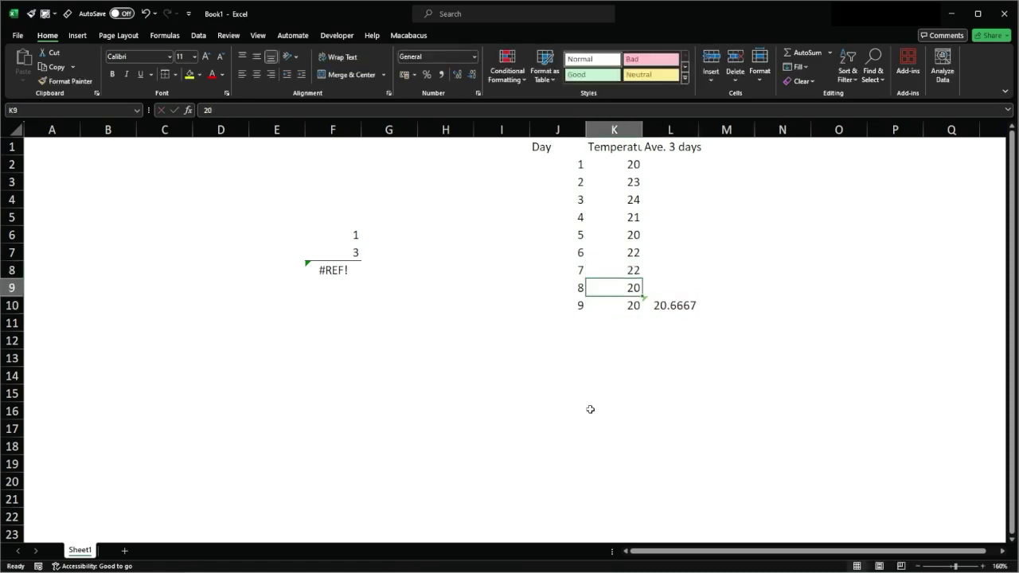
{"action": "type", "text": "21"}
{"action": "key", "text": "Return"}
{"action": "key", "text": "Right"}
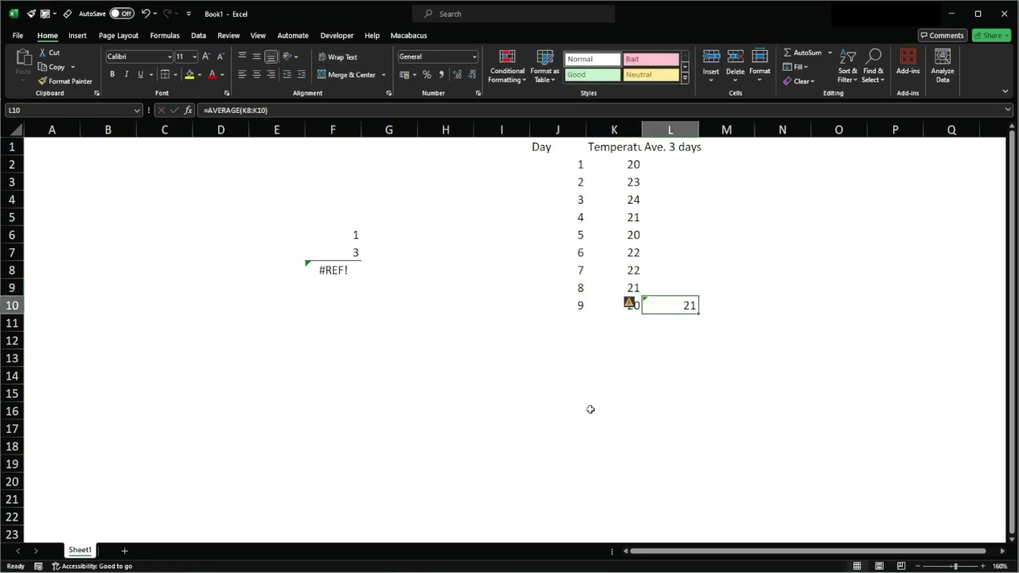
Step: Copy the three-day average formula from L10 upward through cell L3
{"action": "key", "text": "ctrl+c"}
{"action": "key", "text": "shift+Up"}
{"action": "key", "text": "shift+Up"}
{"action": "key", "text": "shift+Up"}
{"action": "key", "text": "shift+Up"}
{"action": "key", "text": "shift+Up"}
{"action": "key", "text": "shift+Up"}
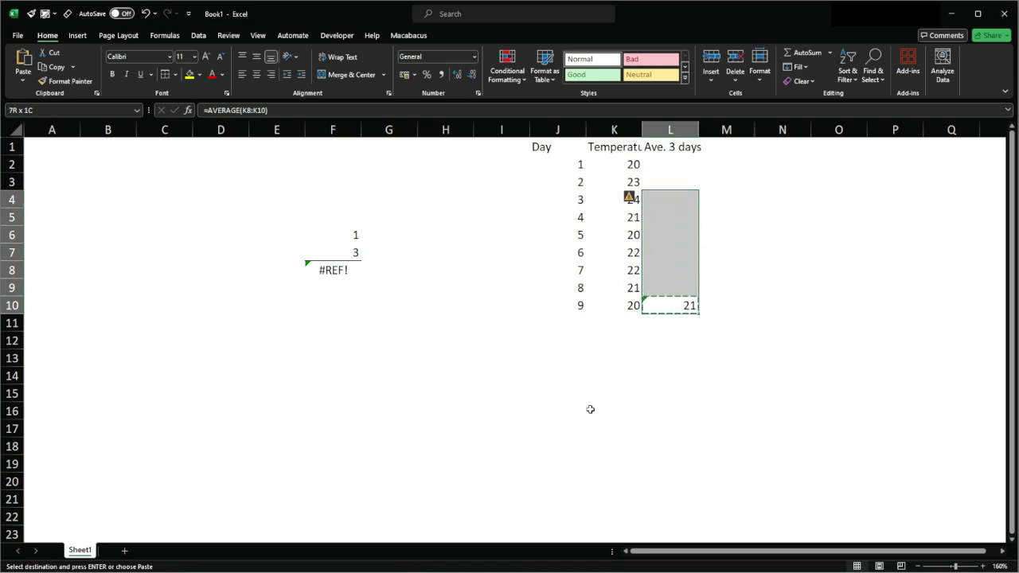
{"action": "key", "text": "shift+Up"}
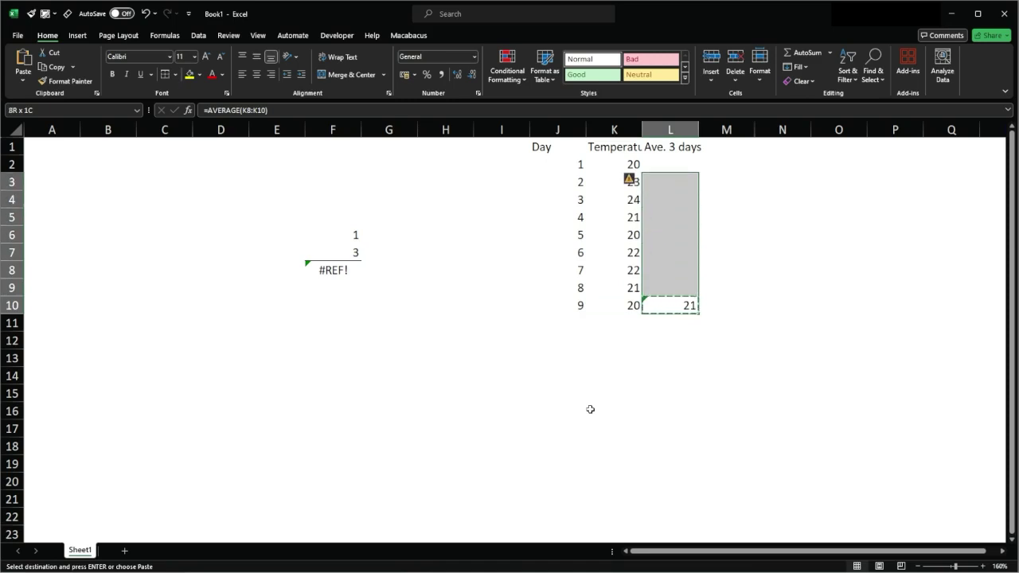
{"action": "key", "text": "ctrl+v"}
{"action": "key", "text": "Escape"}
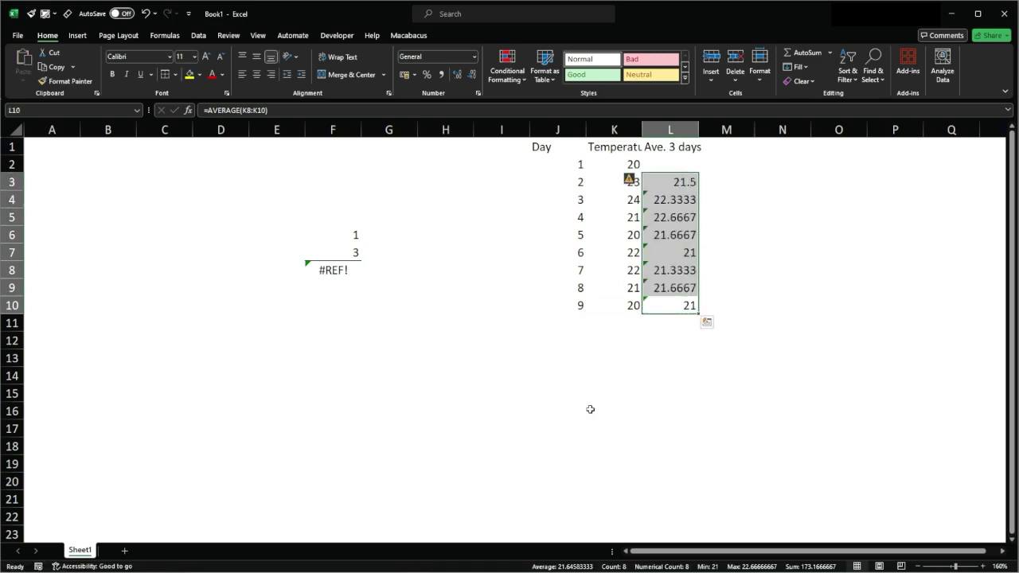
Step: Look through the copied averages in column L, from L10 up to L4 and back
{"action": "key", "text": "Up"}
{"action": "key", "text": "Up"}
{"action": "key", "text": "Up"}
{"action": "key", "text": "Up"}
{"action": "key", "text": "Up"}
{"action": "key", "text": "Up"}
{"action": "key", "text": "Down"}
{"action": "key", "text": "Down"}
{"action": "key", "text": "Down"}
{"action": "key", "text": "Down"}
{"action": "key", "text": "Down"}
{"action": "key", "text": "Down"}
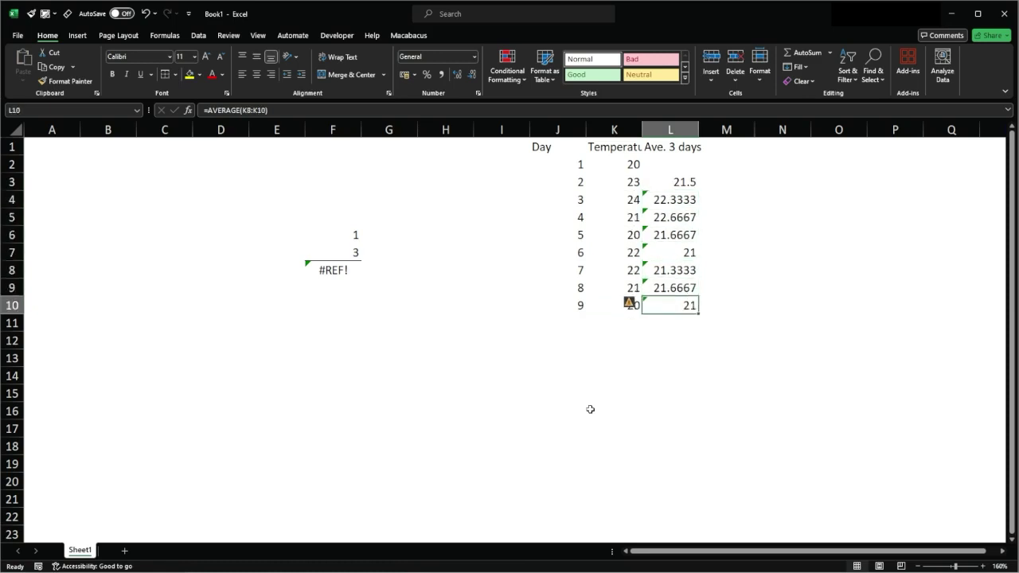
Step: Examine the ranges referenced by the average formulas in L9 and L8, highlighting the range inside the L8 formula
{"action": "key", "text": "Up"}
{"action": "key", "text": "F2"}
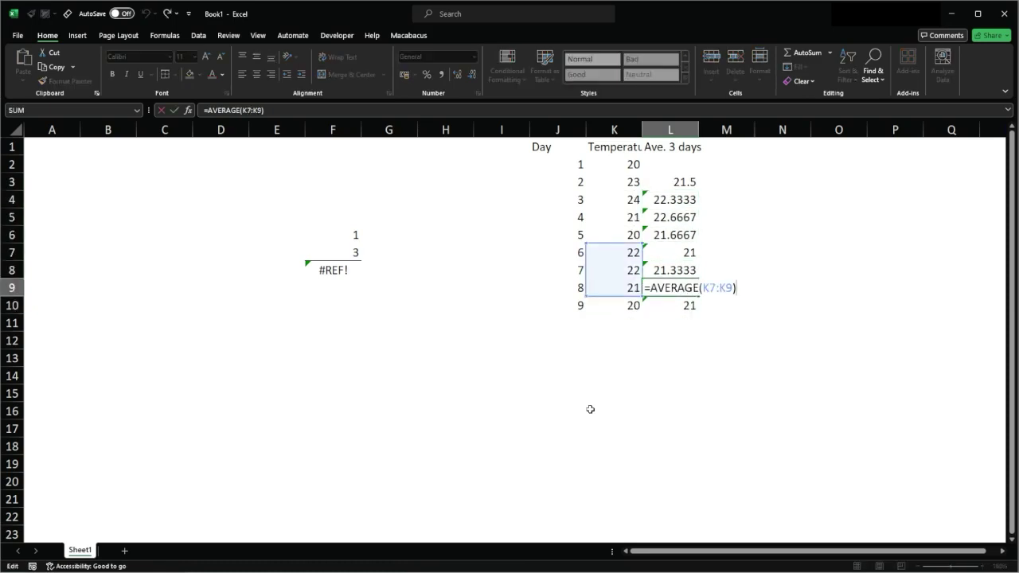
{"action": "key", "text": "Escape"}
{"action": "key", "text": "Up"}
{"action": "key", "text": "F2"}
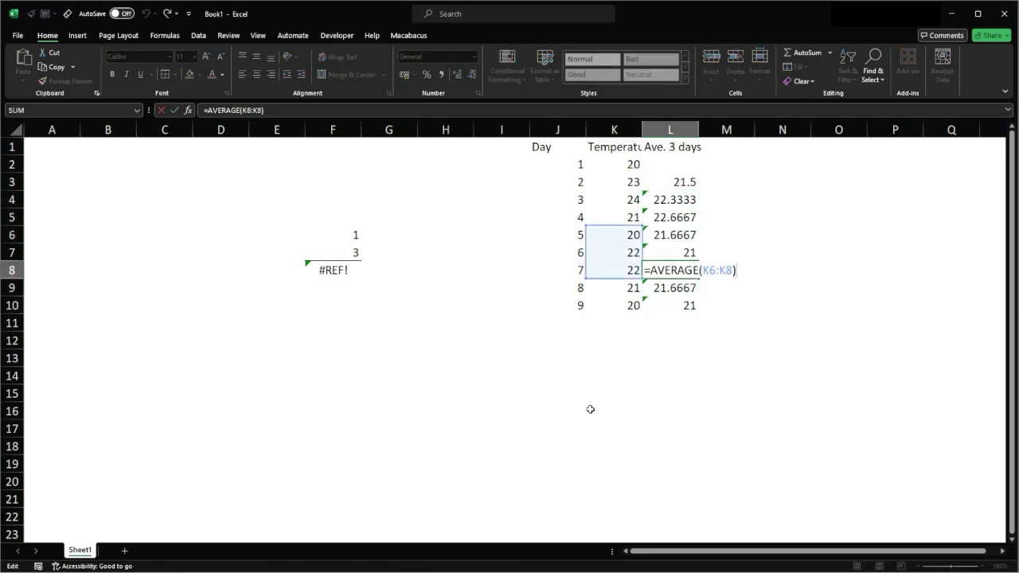
{"action": "key", "text": "Left"}
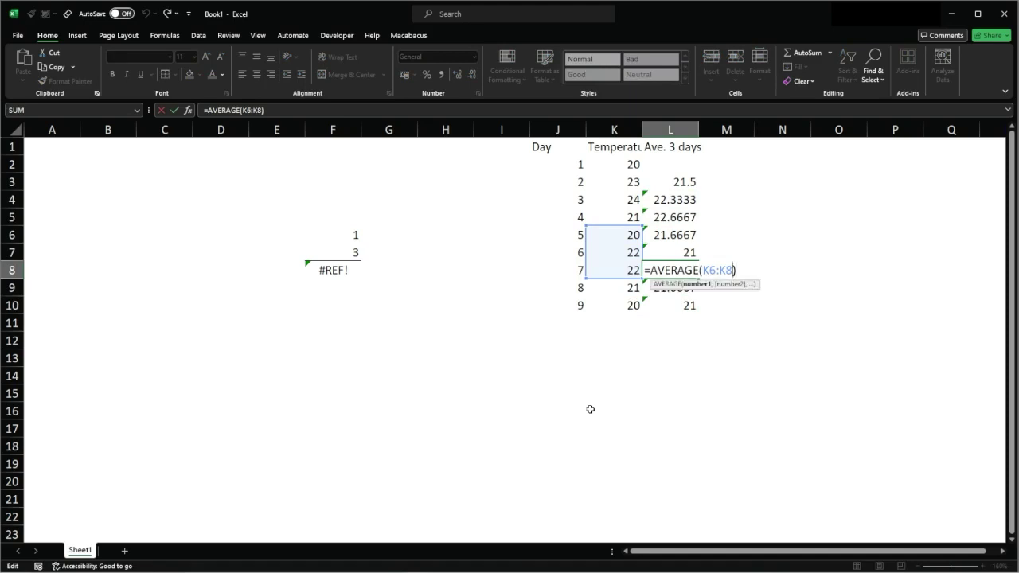
{"action": "key", "text": "shift+Left"}
{"action": "key", "text": "shift+Left"}
{"action": "key", "text": "shift+Left"}
{"action": "key", "text": "shift+Left"}
{"action": "key", "text": "shift+Left"}
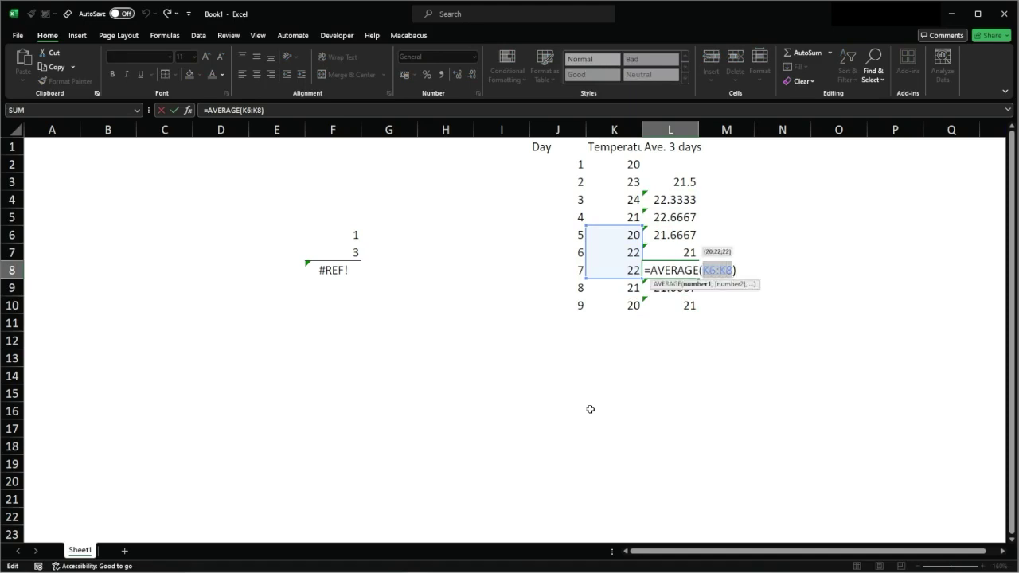
{"action": "key", "text": "Escape"}
Step: Examine in turn which temperature cells the average formulas in L7, L6, L5 and L4 reference
{"action": "key", "text": "Up"}
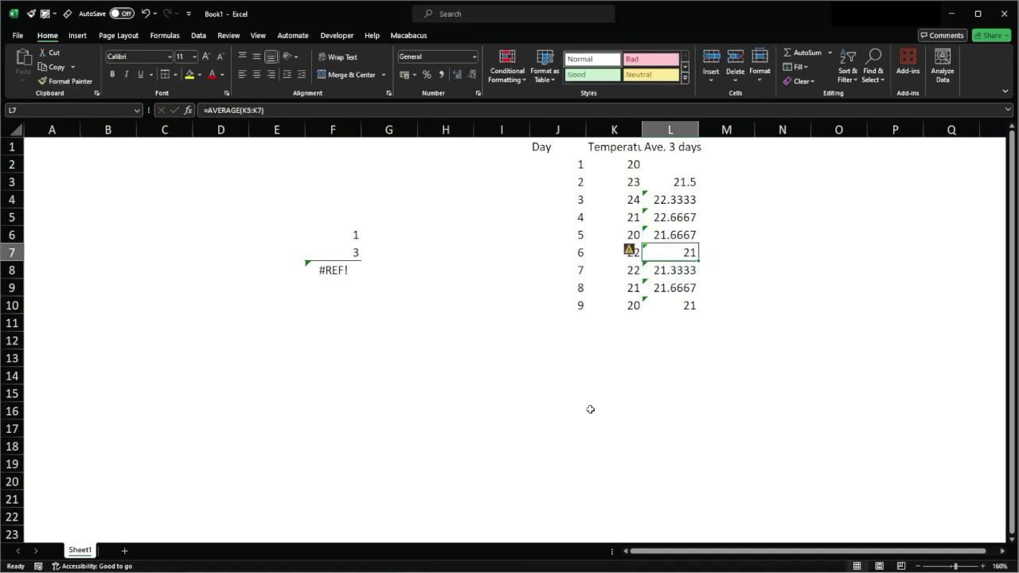
{"action": "key", "text": "F2"}
{"action": "key", "text": "Escape"}
{"action": "key", "text": "Up"}
{"action": "key", "text": "F2"}
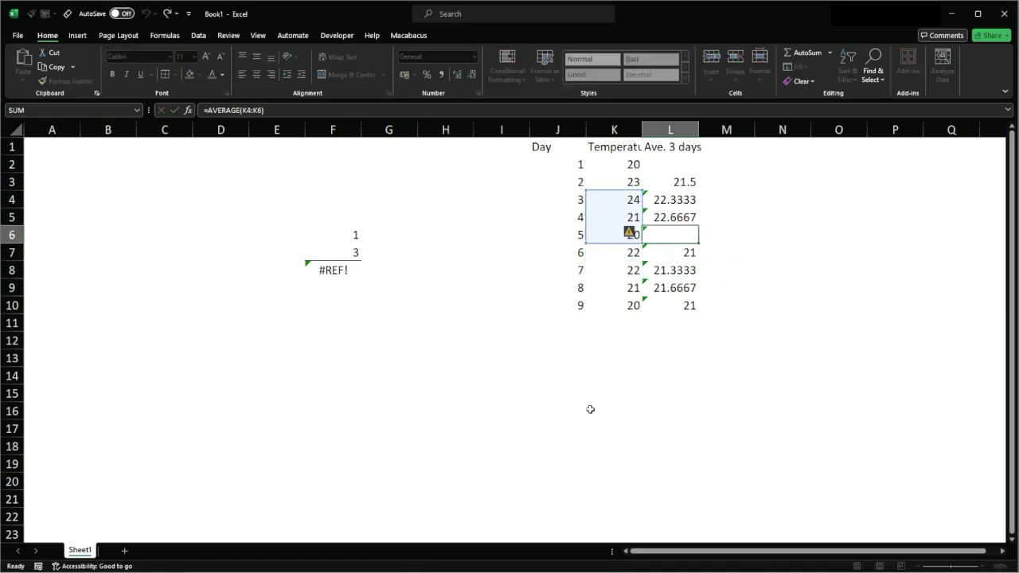
{"action": "key", "text": "Escape"}
{"action": "key", "text": "Up"}
{"action": "key", "text": "F2"}
{"action": "key", "text": "Escape"}
{"action": "key", "text": "Up"}
{"action": "key", "text": "F2"}
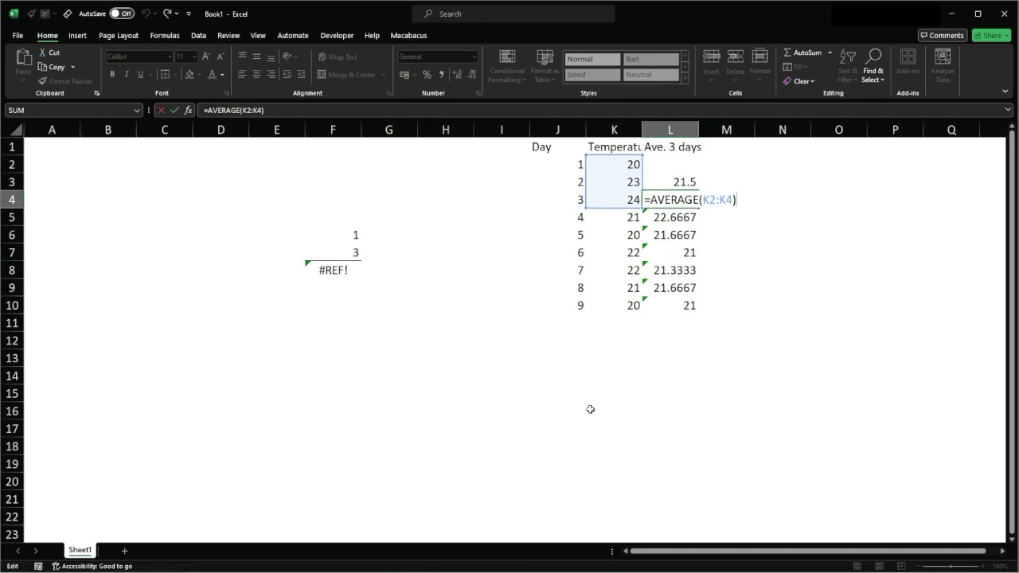
Step: Inspect the range in the L3 average formula and compare it with the temperatures in K2:K3
{"action": "key", "text": "Escape"}
{"action": "key", "text": "Up"}
{"action": "key", "text": "F2"}
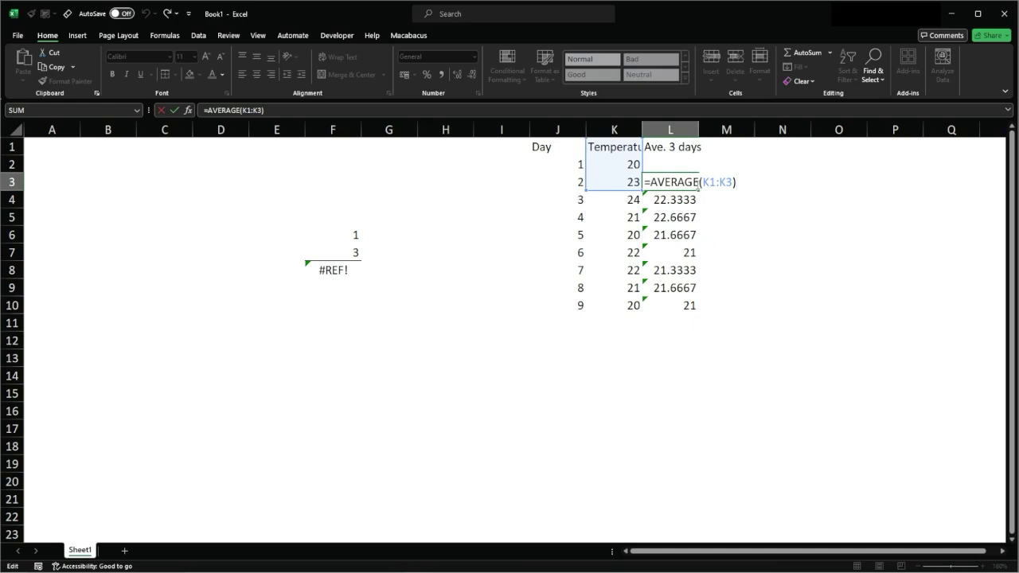
{"action": "left_click_drag", "start_coordinate": [705, 183], "coordinate": [733, 178]}
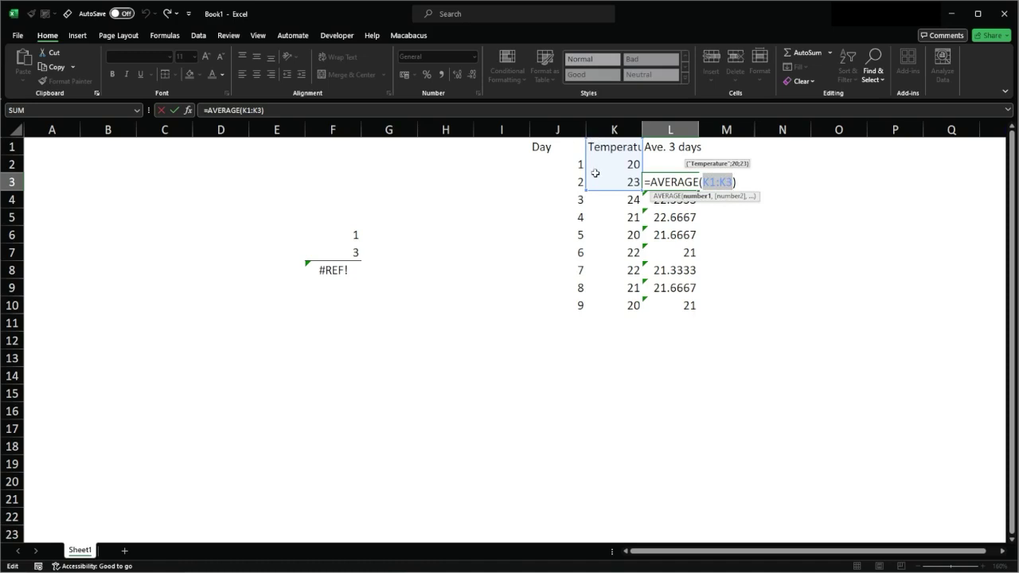
{"action": "left_click_drag", "start_coordinate": [642, 190], "coordinate": [641, 190]}
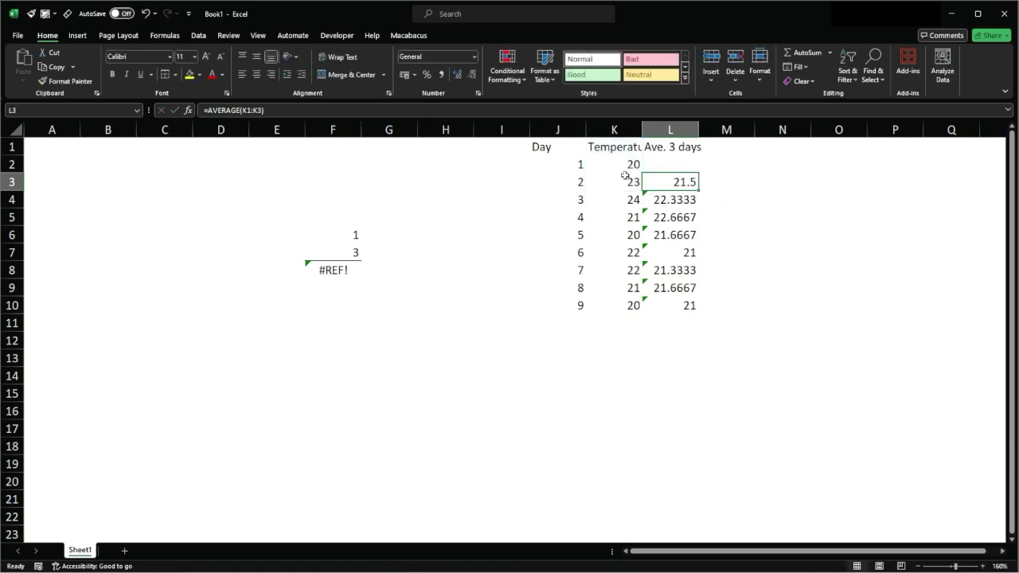
{"action": "left_click_drag", "start_coordinate": [629, 164], "coordinate": [632, 182]}
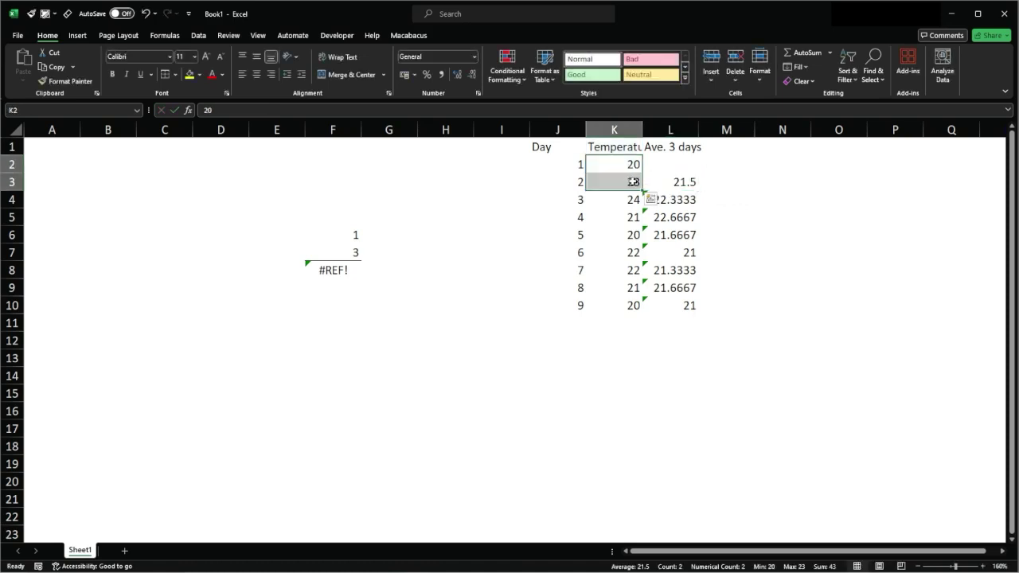
Step: Set the temperature for day 2 in cell K3 to 21
{"action": "key", "text": "Down"}
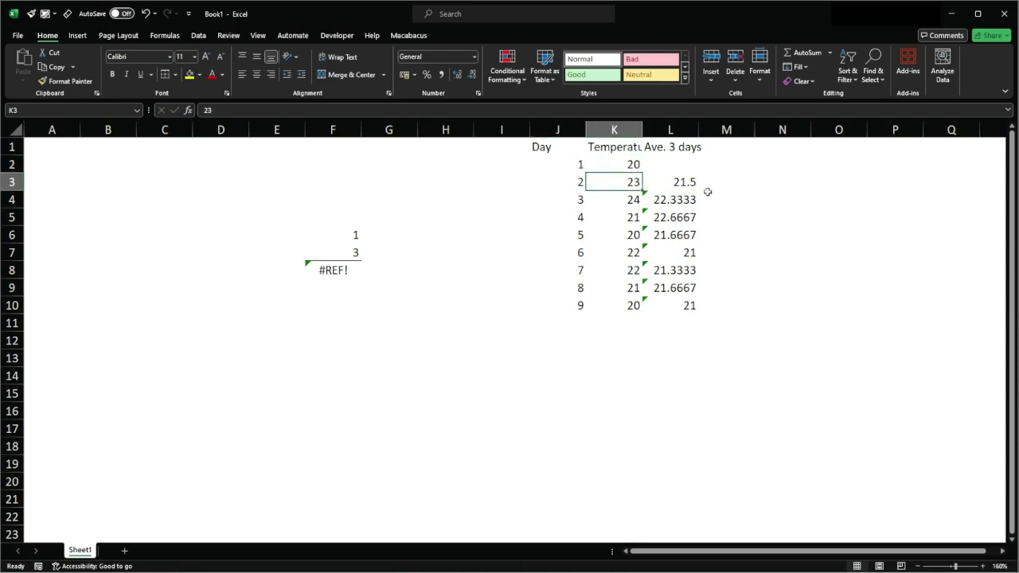
{"action": "type", "text": "21"}
{"action": "key", "text": "Return"}
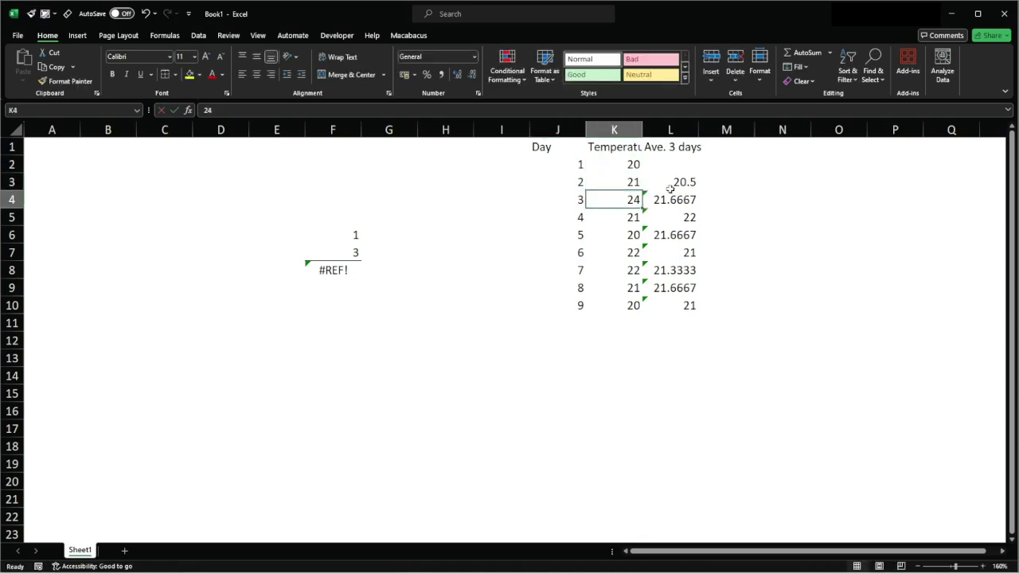
Step: Copy the average formula from L3 into L2, the row of day 1
{"action": "left_click", "coordinate": [673, 186]}
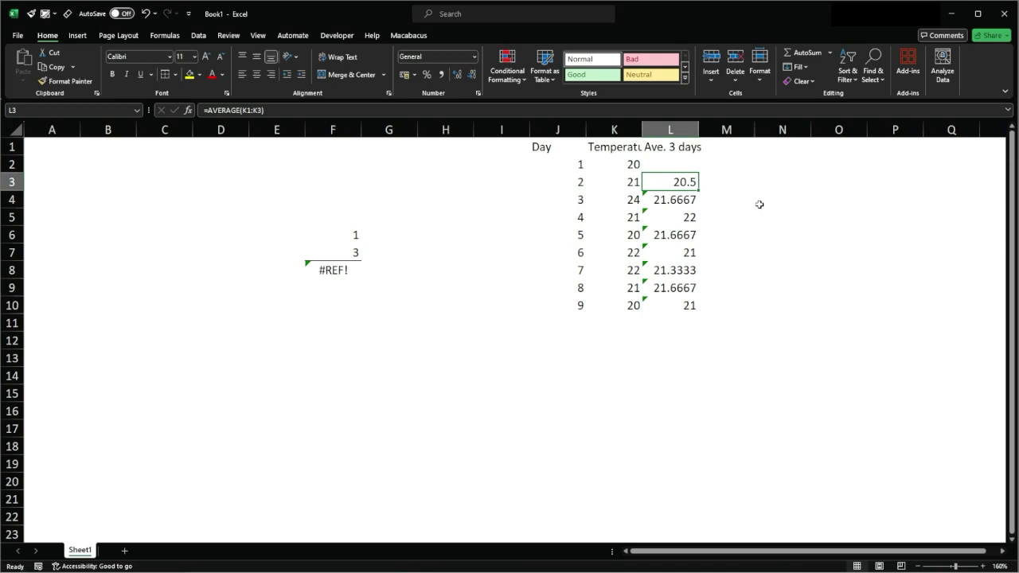
{"action": "key", "text": "ctrl+c"}
{"action": "key", "text": "Up"}
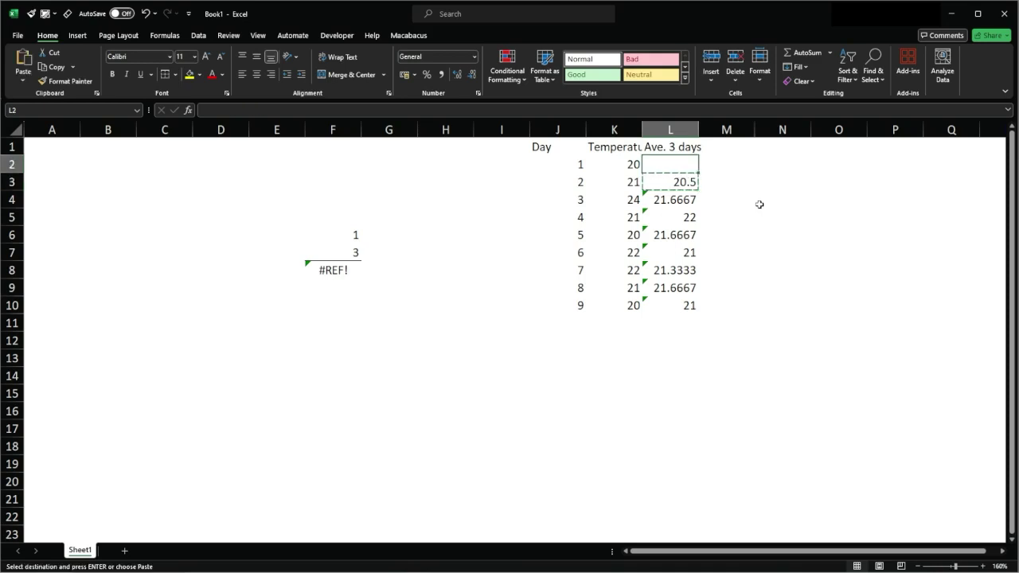
{"action": "key", "text": "Return"}
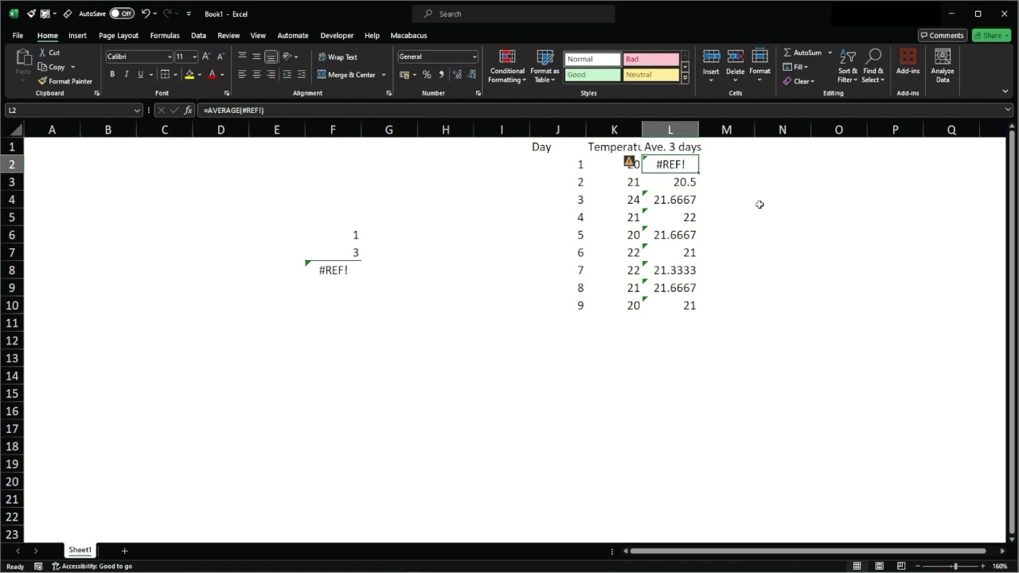
Step: Compare the references in the average formulas of cells L2 and L3
{"action": "key", "text": "F2"}
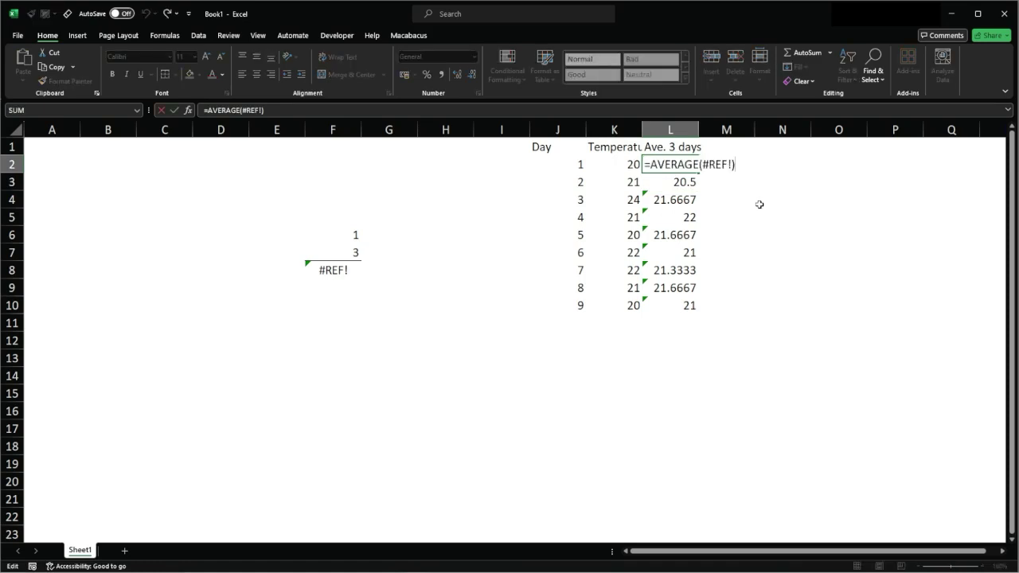
{"action": "key", "text": "Return"}
{"action": "key", "text": "F2"}
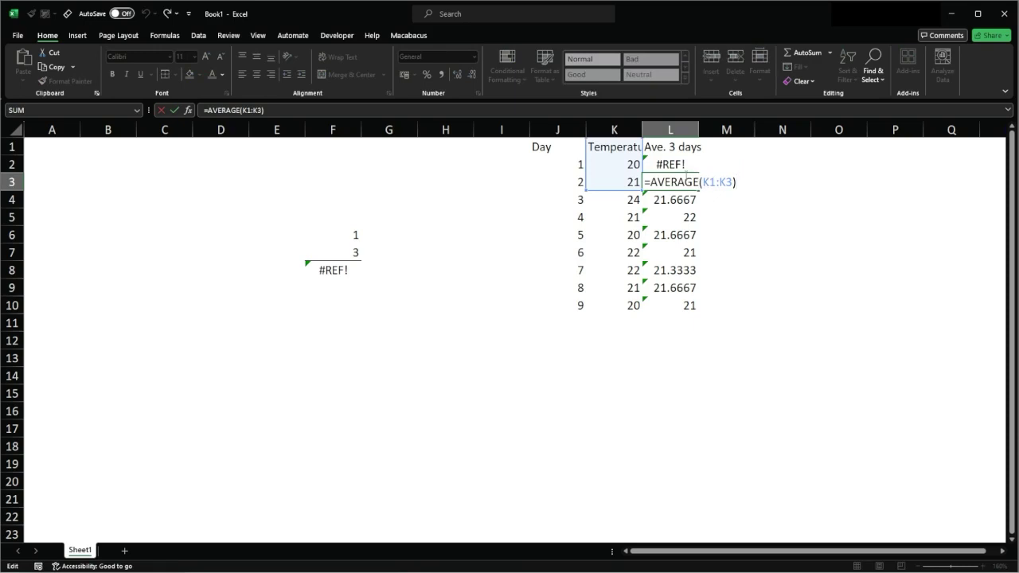
{"action": "left_click", "coordinate": [673, 159]}
{"action": "key", "text": "F2"}
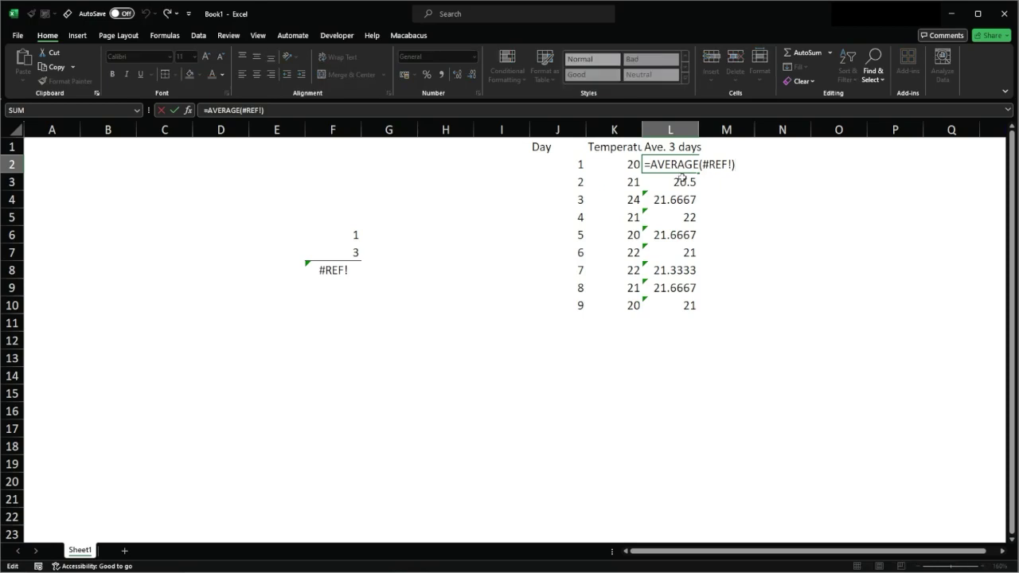
Step: Try changing the range in the L3 average formula to K0:K2
{"action": "left_click", "coordinate": [681, 176]}
{"action": "key", "text": "F2"}
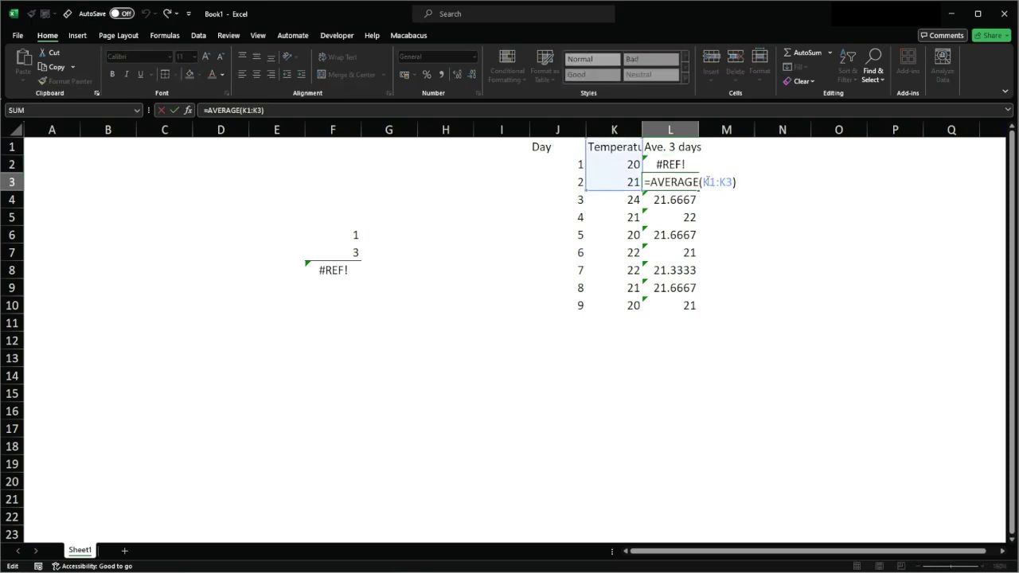
{"action": "left_click", "coordinate": [713, 182]}
{"action": "key", "text": "BackSpace"}
{"action": "type", "text": "0"}
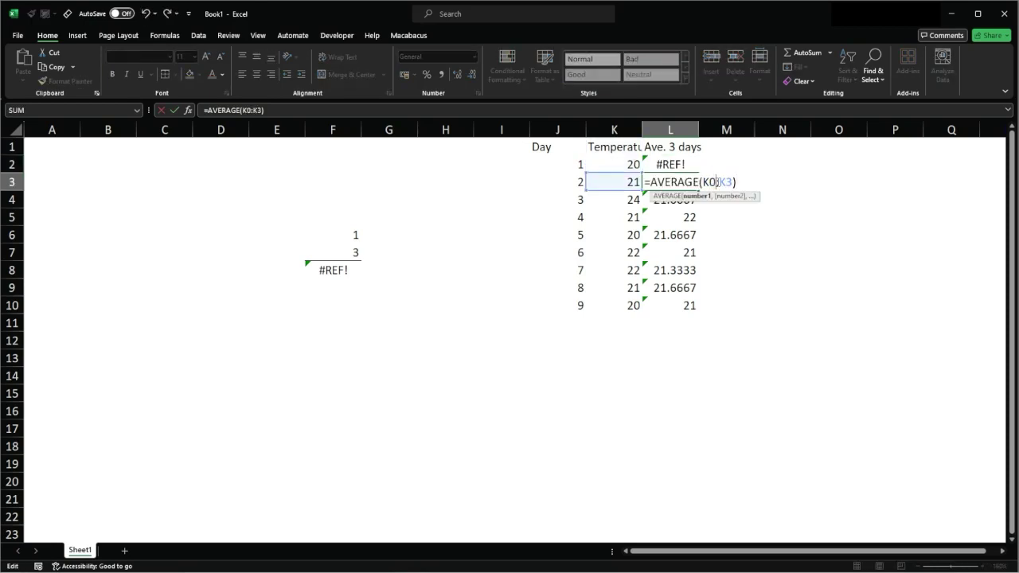
{"action": "key", "text": "Right"}
{"action": "key", "text": "Right"}
{"action": "key", "text": "Right"}
{"action": "key", "text": "BackSpace"}
{"action": "type", "text": "2"}
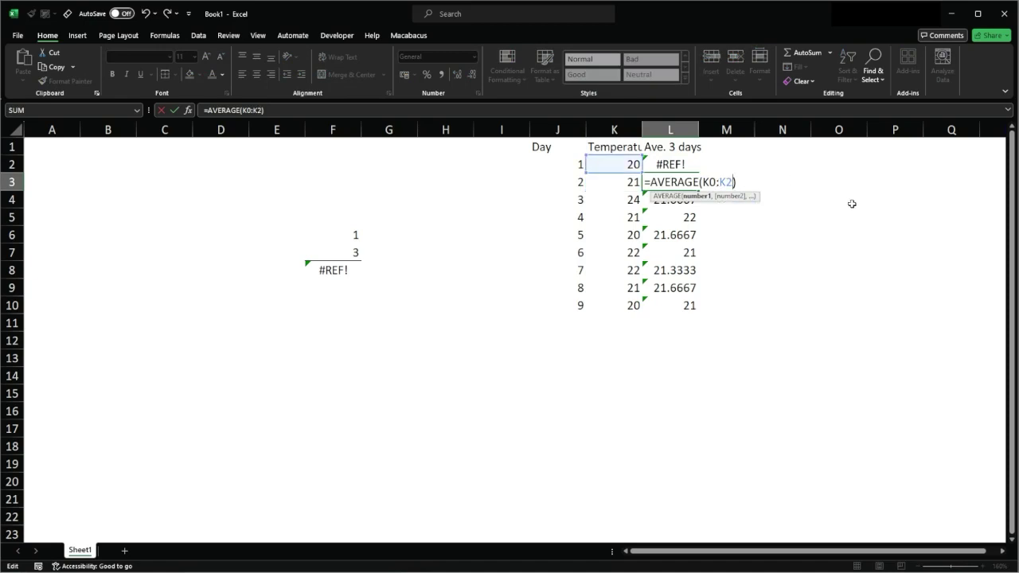
{"action": "key", "text": "ctrl+Return"}
Step: Inspect the reference in the average formula of cell L2
{"action": "key", "text": "Up"}
{"action": "key", "text": "F2"}
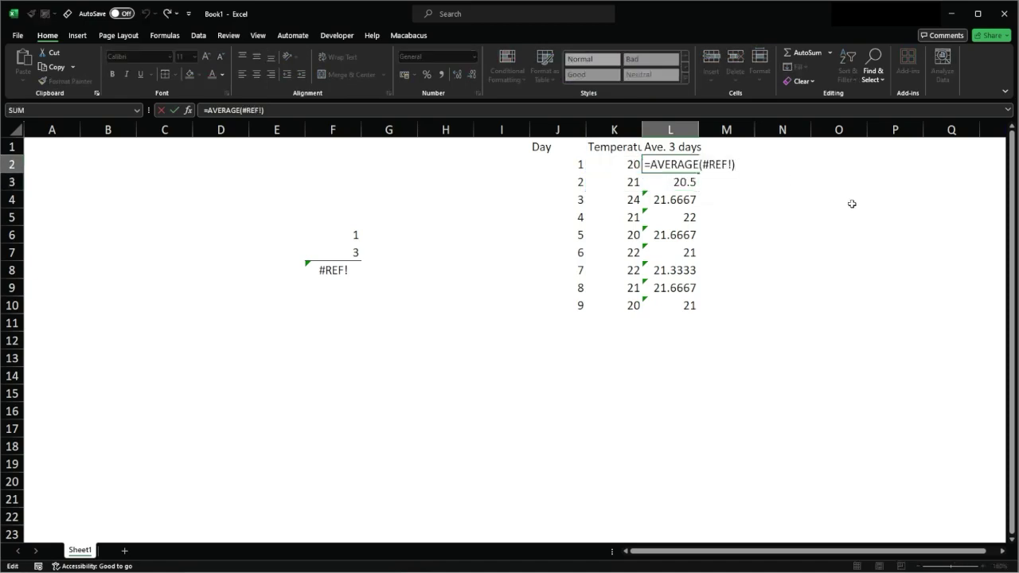
{"action": "key", "text": "Escape"}
Step: Inspect the references in the addition formula of cell F8 below the short list of numbers
{"action": "key", "text": "Left"}
{"action": "key", "text": "Left"}
{"action": "key", "text": "Left"}
{"action": "key", "text": "Left"}
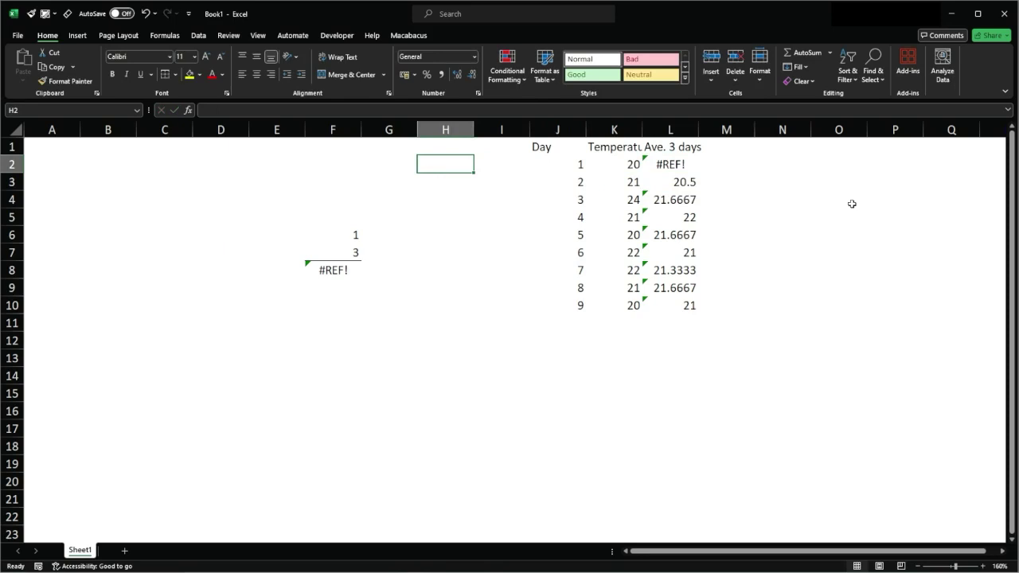
{"action": "key", "text": "Left"}
{"action": "key", "text": "Down"}
{"action": "key", "text": "Down"}
{"action": "key", "text": "Left"}
{"action": "key", "text": "Down"}
{"action": "key", "text": "Down"}
{"action": "key", "text": "Down"}
{"action": "key", "text": "Down"}
{"action": "key", "text": "Down"}
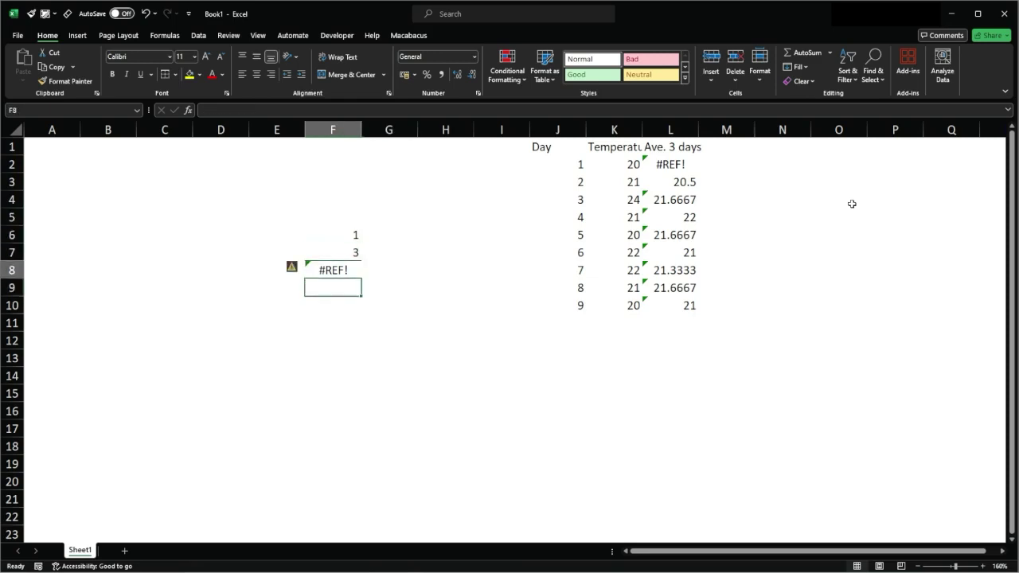
{"action": "key", "text": "F2"}
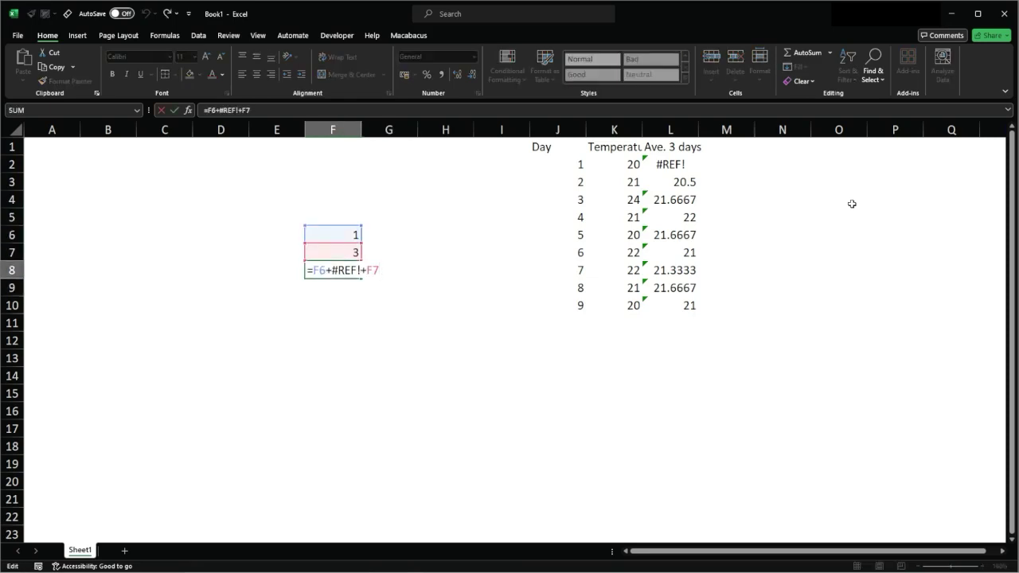
{"action": "key", "text": "Escape"}
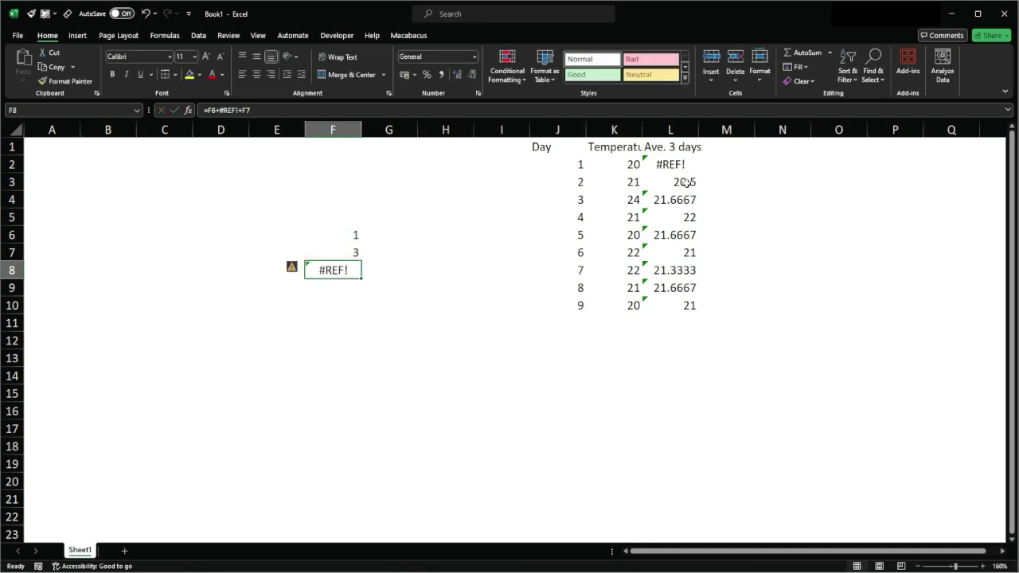
Step: Examine the #REF! argument inside the average formula of cell L2, leaving the formula as it is
{"action": "left_click", "coordinate": [667, 163]}
{"action": "key", "text": "F2"}
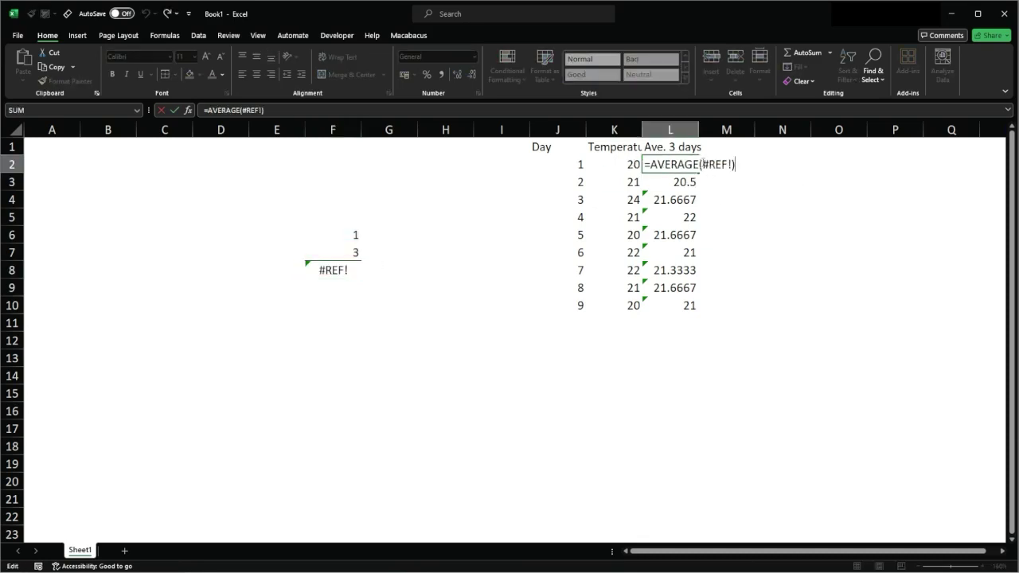
{"action": "left_click_drag", "start_coordinate": [703, 164], "coordinate": [731, 162]}
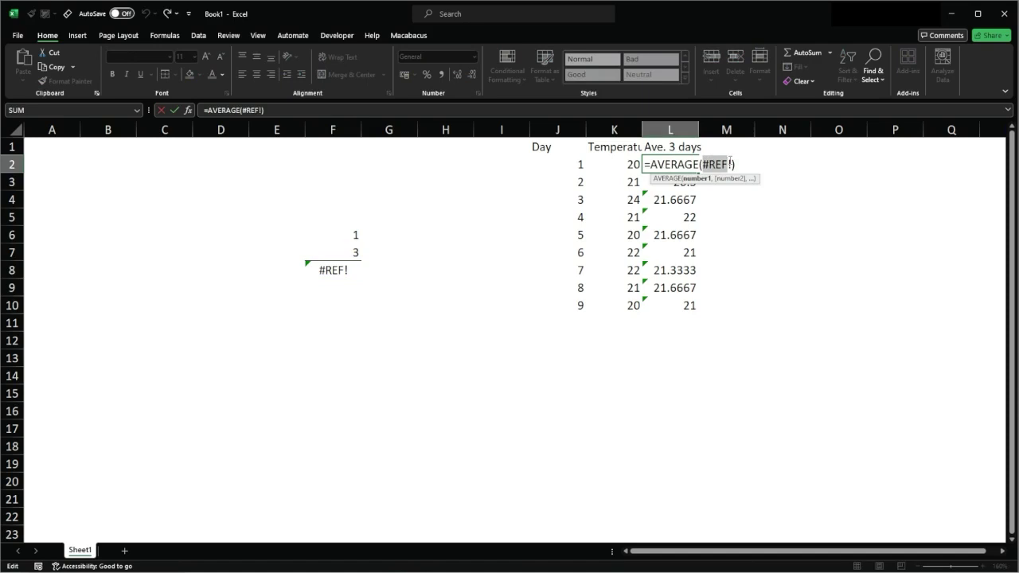
{"action": "key", "text": "Escape"}
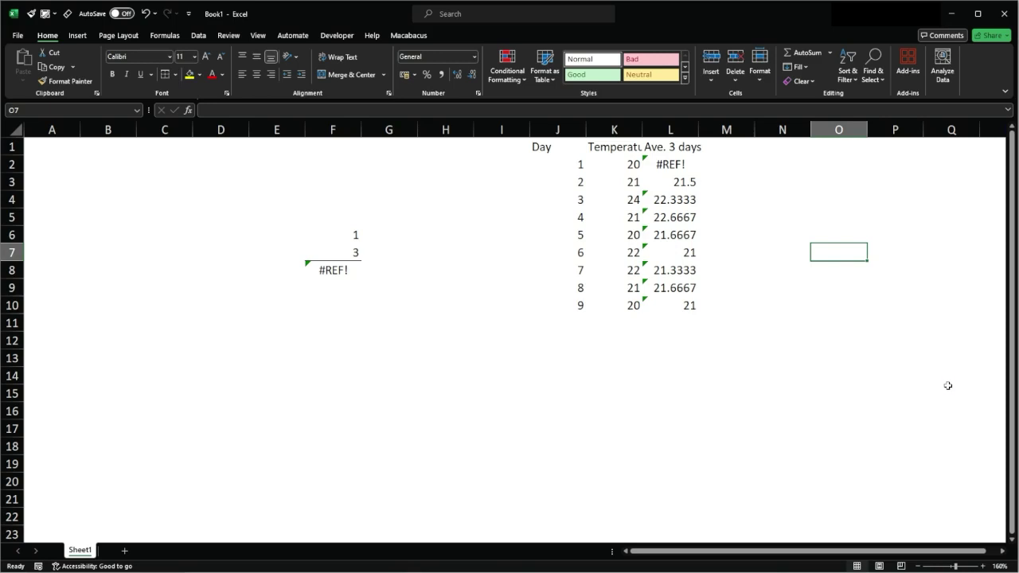
Step: Copy the average formula in L3 and clear the contents of cell L2
{"action": "key", "text": "Up"}
{"action": "key", "text": "Up"}
{"action": "key", "text": "Up"}
{"action": "key", "text": "Up"}
{"action": "key", "text": "Left"}
{"action": "key", "text": "Left"}
{"action": "key", "text": "Left"}
{"action": "key", "text": "ctrl+c"}
{"action": "key", "text": "Up"}
{"action": "key", "text": "Delete"}
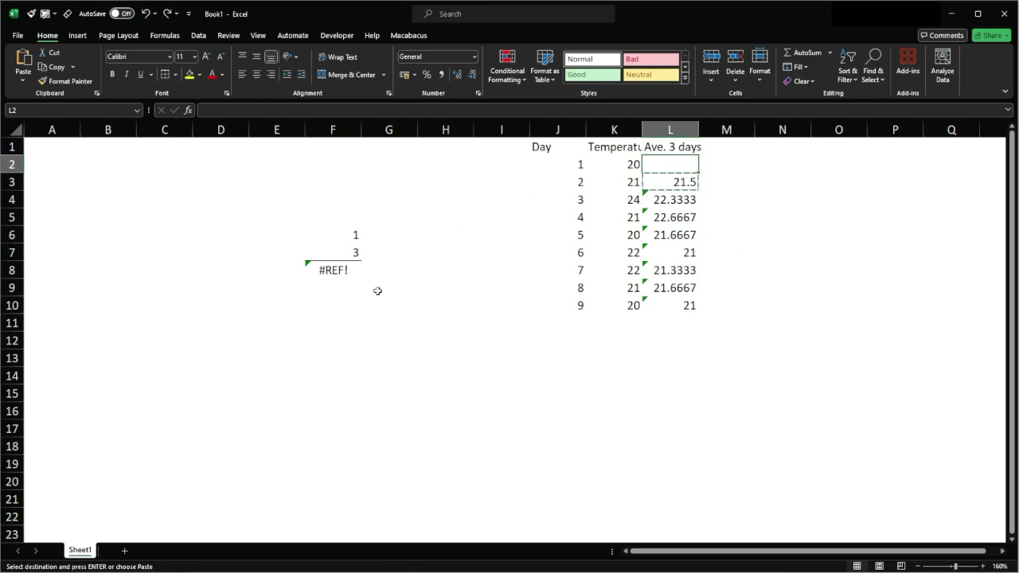
Step: Undo the whole series of edits, from the averages through the temperature table back to before the deletion of row 7
{"action": "left_click", "coordinate": [341, 270]}
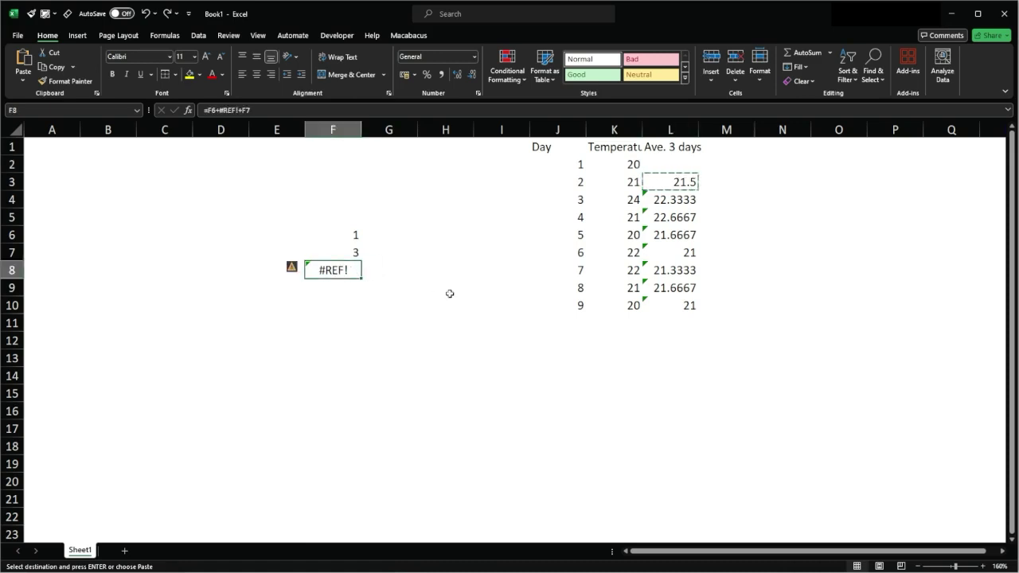
{"action": "key", "text": "ctrl+z"}
{"action": "key", "text": "ctrl+z"}
{"action": "key", "text": "ctrl+z"}
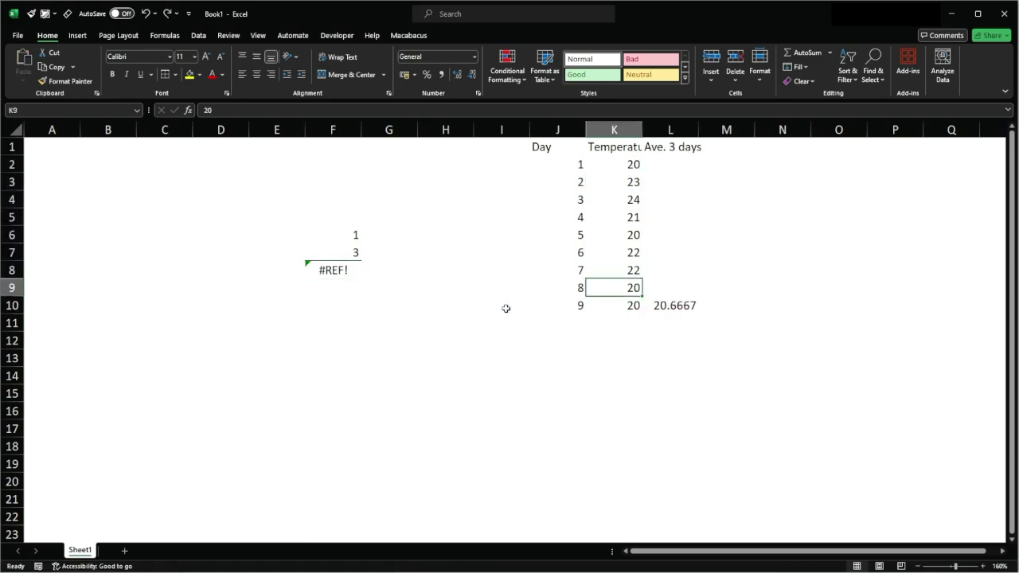
{"action": "left_click", "coordinate": [515, 311]}
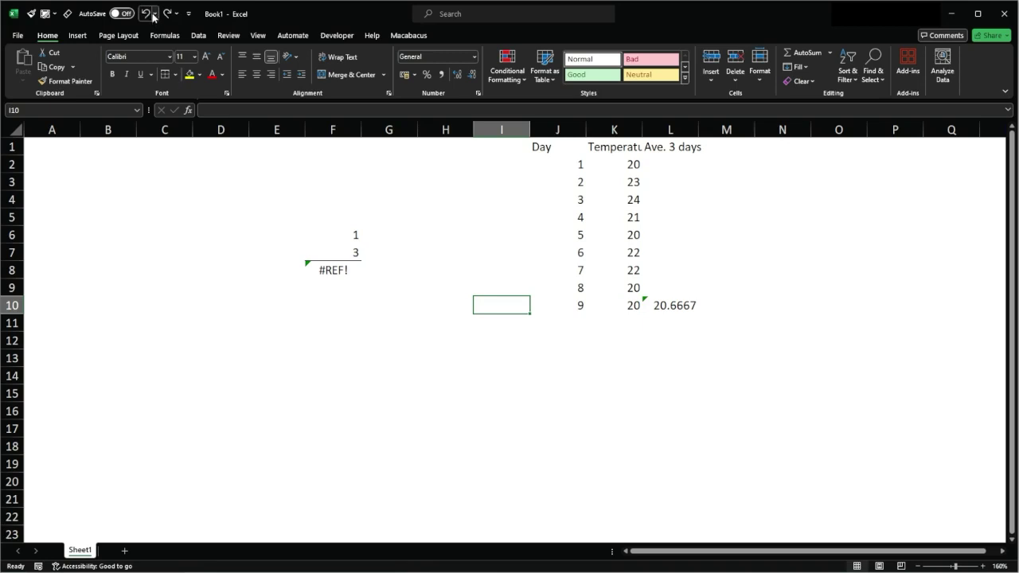
{"action": "key", "text": "alt"}
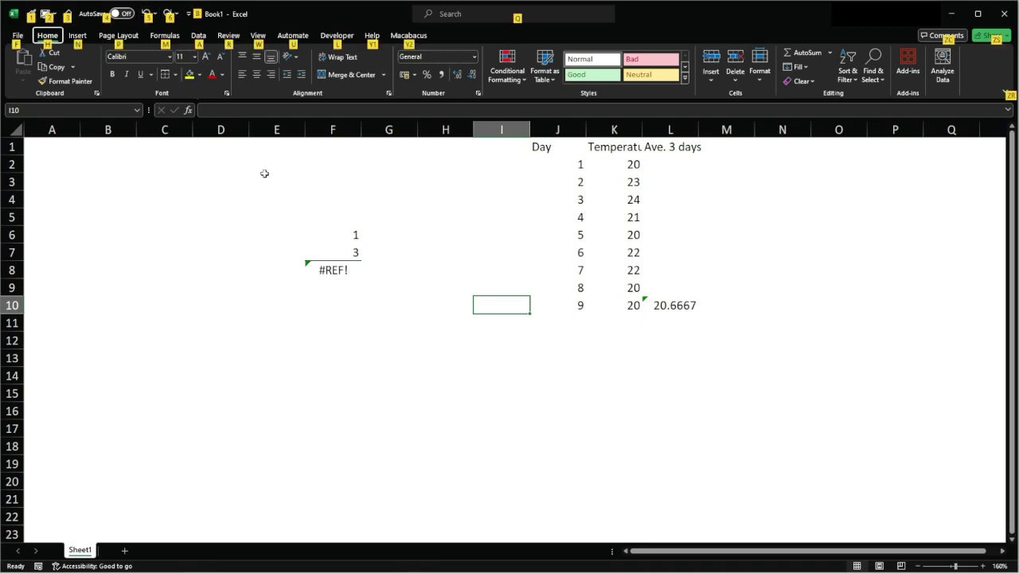
{"action": "key", "text": "alt"}
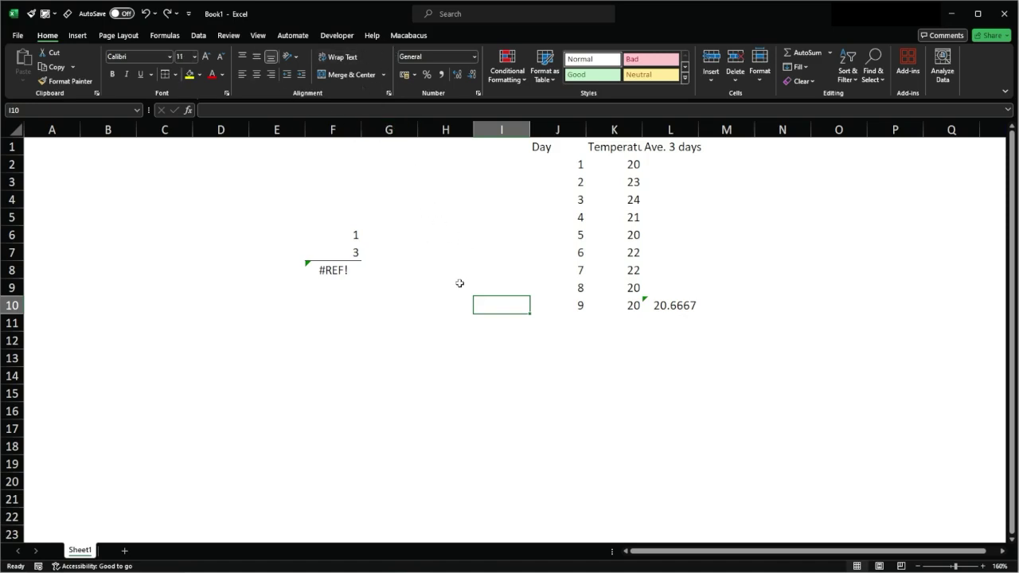
{"action": "key", "text": "ctrl+z"}
{"action": "key", "text": "ctrl+z"}
{"action": "key", "text": "ctrl+z"}
{"action": "key", "text": "ctrl+z"}
{"action": "key", "text": "ctrl+z"}
{"action": "key", "text": "ctrl+z"}
{"action": "key", "text": "ctrl+z"}
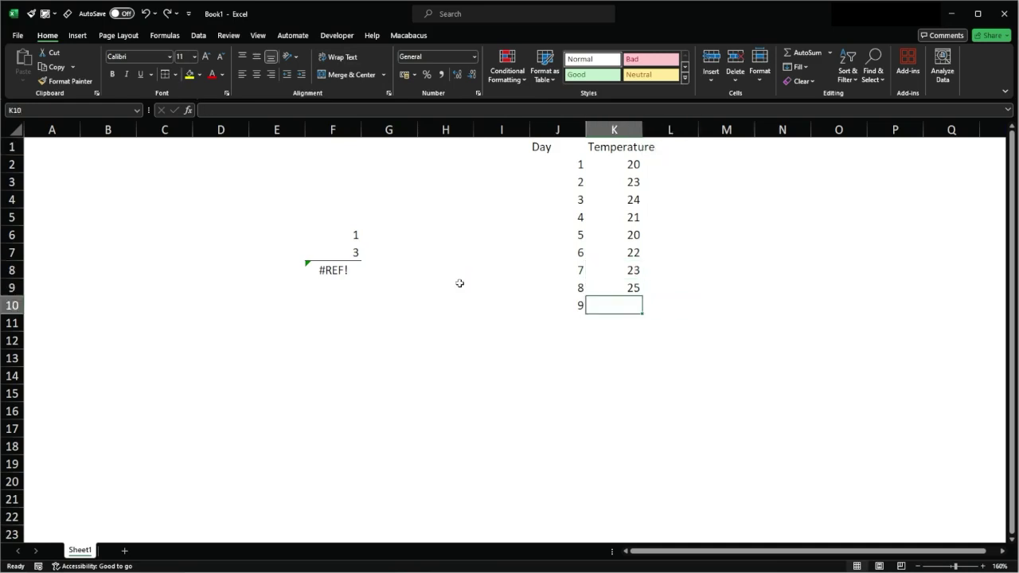
{"action": "key", "text": "ctrl+z"}
{"action": "key", "text": "ctrl+z"}
{"action": "key", "text": "ctrl+z"}
{"action": "key", "text": "ctrl+z"}
{"action": "key", "text": "ctrl+z"}
{"action": "key", "text": "ctrl+z"}
{"action": "key", "text": "ctrl+z"}
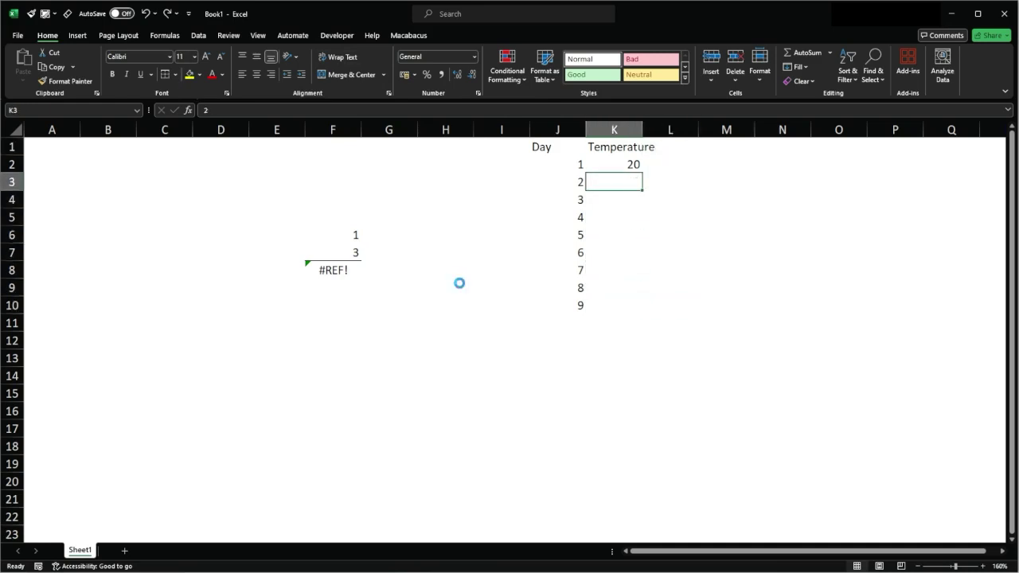
{"action": "key", "text": "ctrl+z"}
{"action": "key", "text": "ctrl+z"}
{"action": "key", "text": "ctrl+z"}
{"action": "key", "text": "ctrl+z"}
{"action": "key", "text": "ctrl+z"}
{"action": "key", "text": "ctrl+z"}
{"action": "key", "text": "ctrl+z"}
{"action": "key", "text": "ctrl+z"}
{"action": "key", "text": "ctrl+z"}
{"action": "key", "text": "ctrl+z"}
{"action": "key", "text": "ctrl+z"}
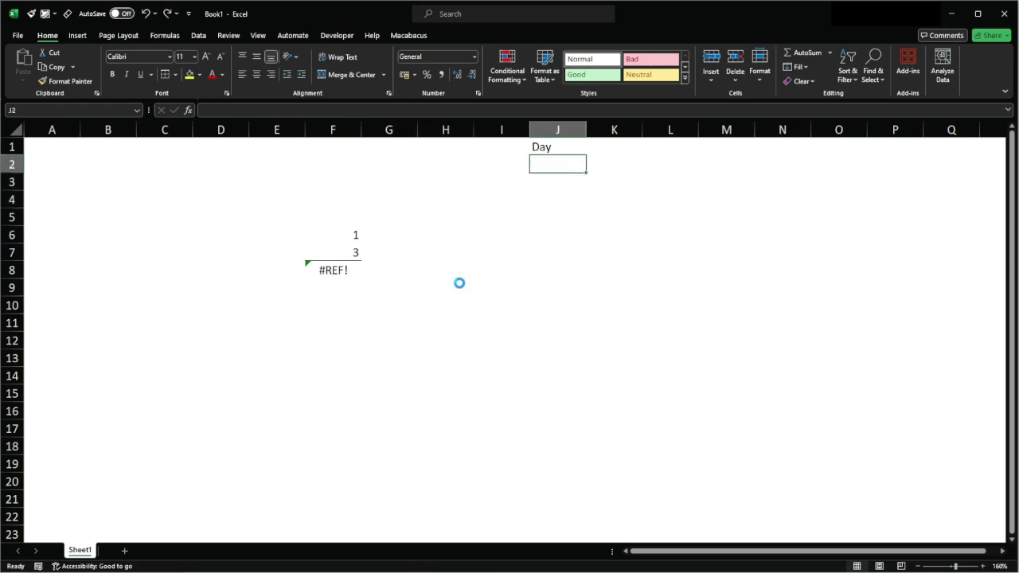
{"action": "key", "text": "ctrl+z"}
{"action": "key", "text": "ctrl+z"}
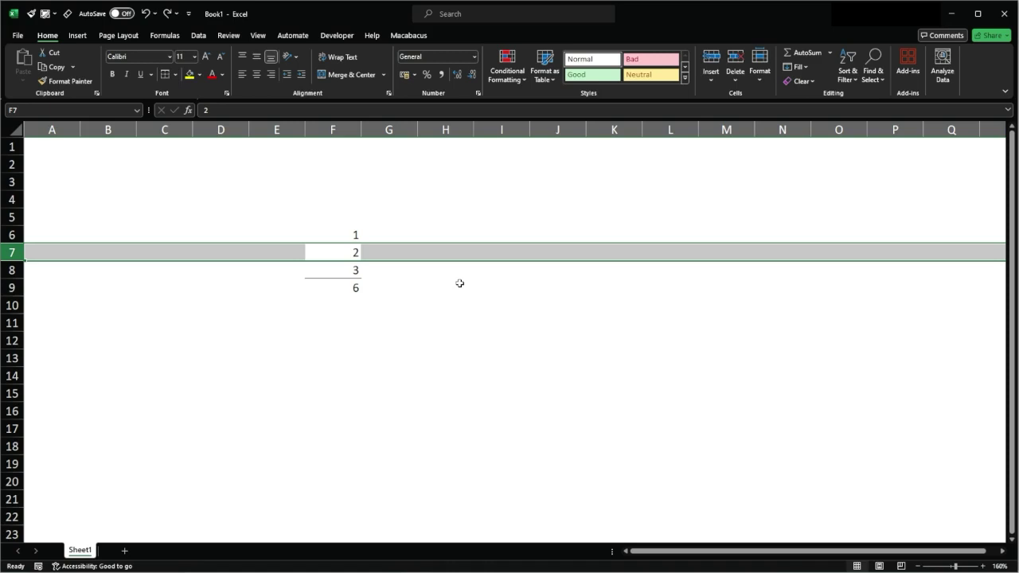
Step: Redo the undone edits up to the average formula copied into cell L2
{"action": "left_click", "coordinate": [459, 286]}
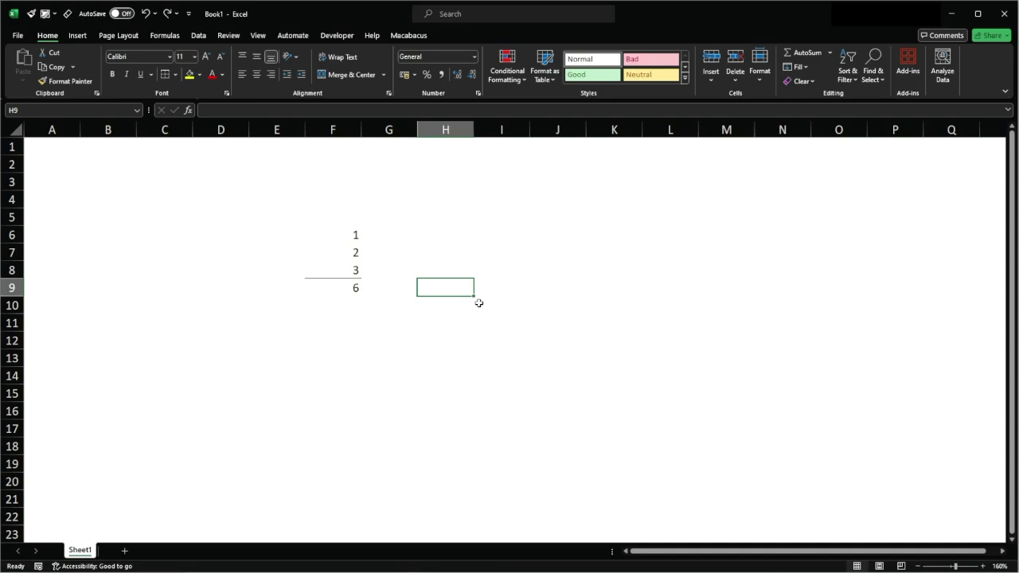
{"action": "key", "text": "Up"}
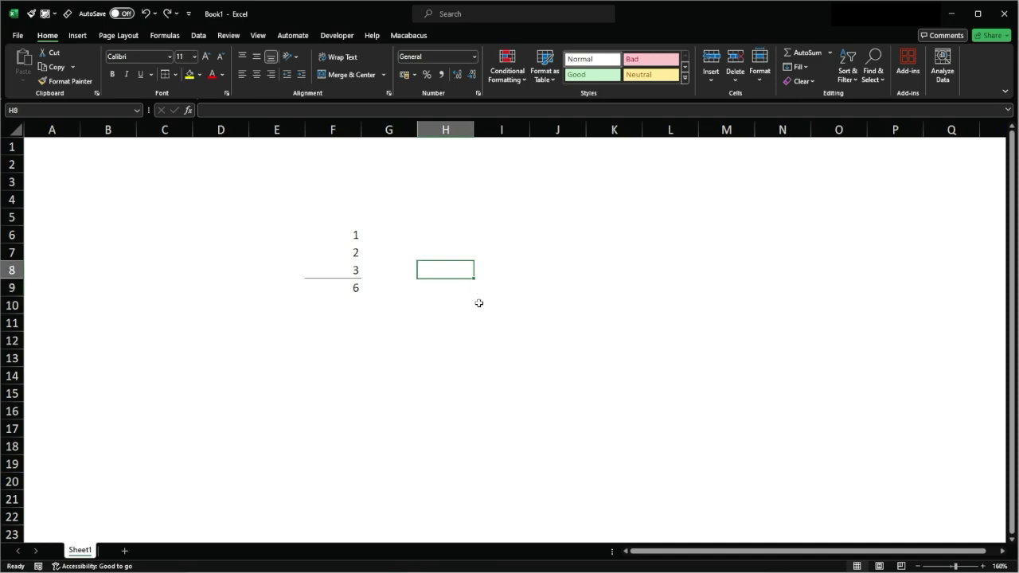
{"action": "key", "text": "ctrl+shift+m"}
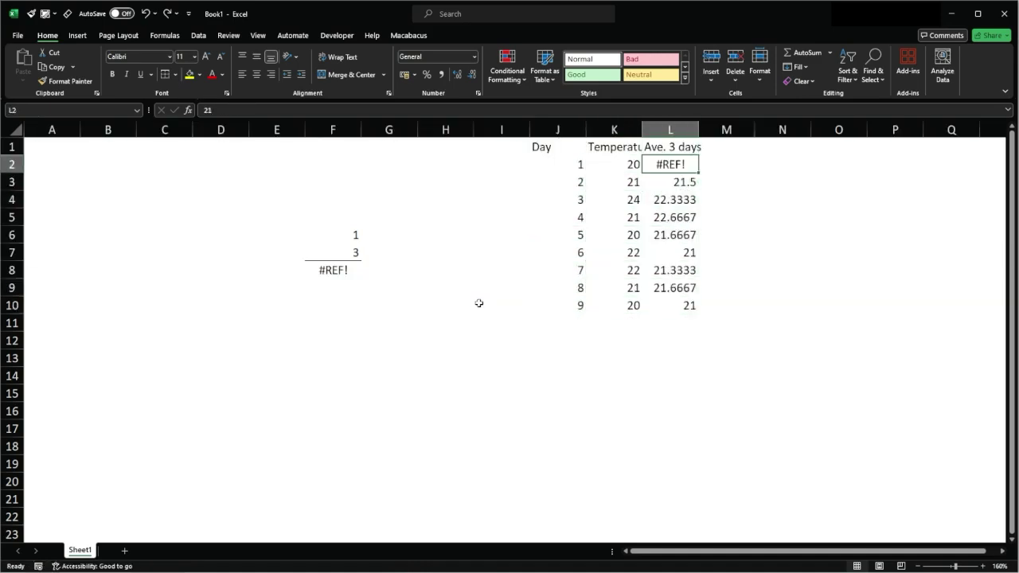
Step: Review the temperature table in J1:L11 and the numbers with their total in F6:F8
{"action": "left_click", "coordinate": [324, 268]}
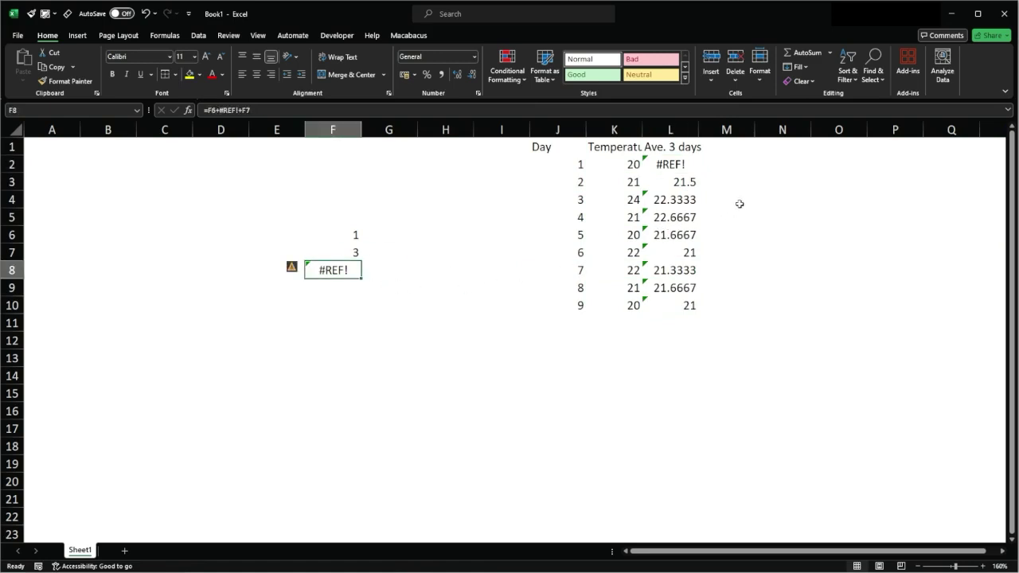
{"action": "left_click_drag", "start_coordinate": [541, 148], "coordinate": [697, 331]}
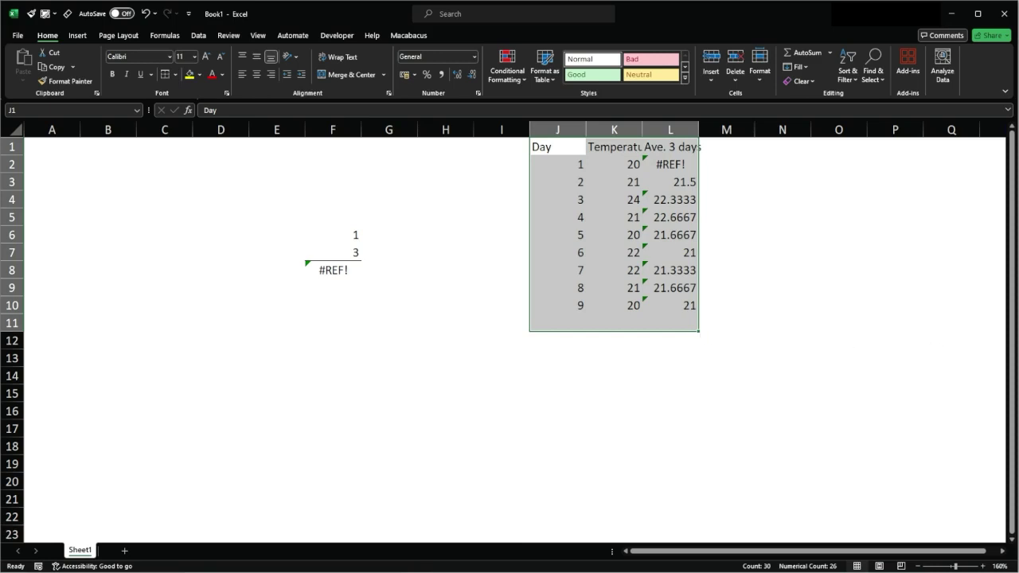
{"action": "left_click_drag", "start_coordinate": [341, 236], "coordinate": [343, 270]}
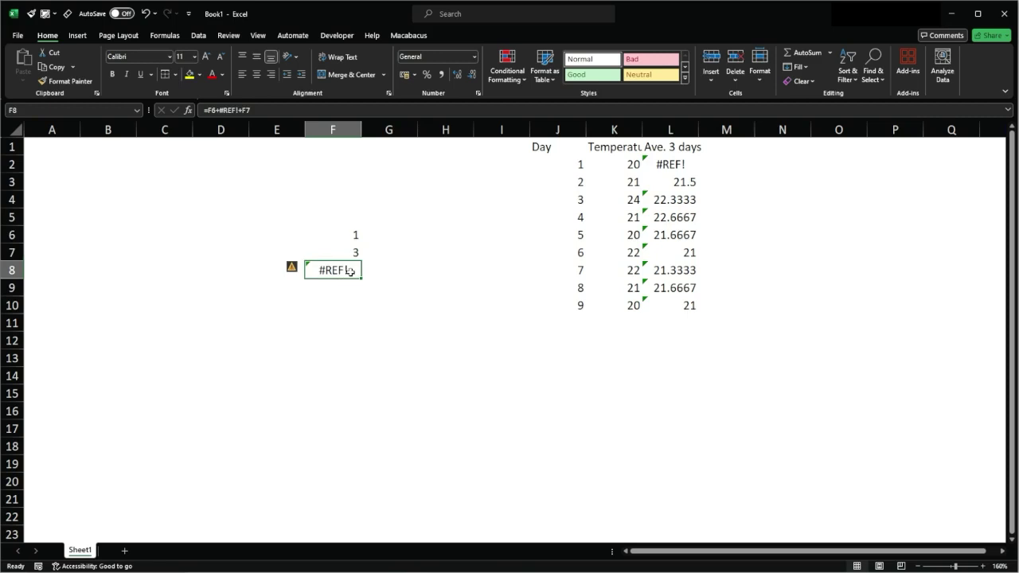
Step: Remove the #REF! term from the formula in F8, leaving only the references to F6 and F7
{"action": "double_click", "coordinate": [350, 272]}
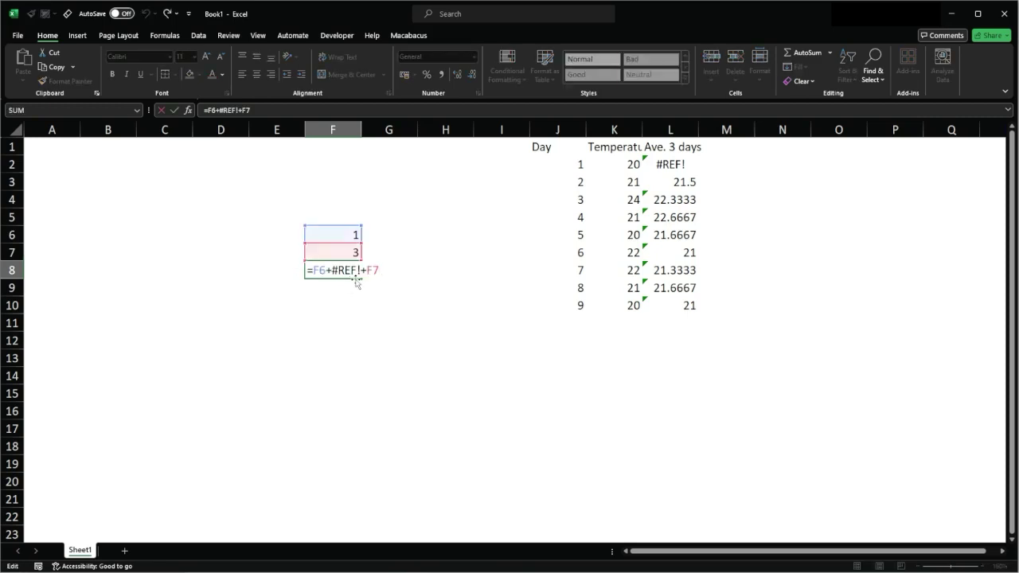
{"action": "key", "text": "BackSpace"}
{"action": "key", "text": "BackSpace"}
{"action": "key", "text": "BackSpace"}
{"action": "key", "text": "BackSpace"}
{"action": "key", "text": "BackSpace"}
{"action": "key", "text": "BackSpace"}
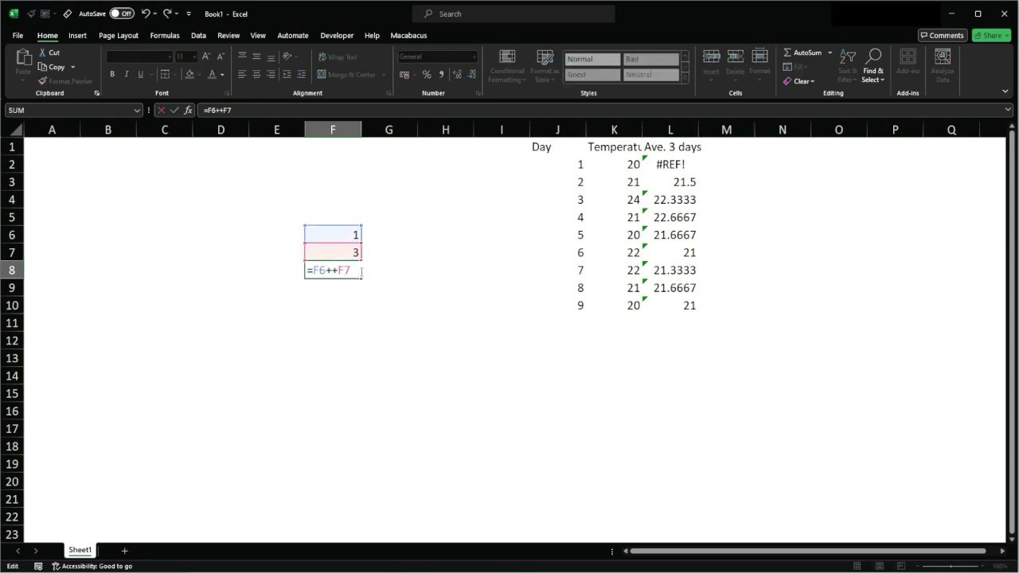
{"action": "key", "text": "Return"}
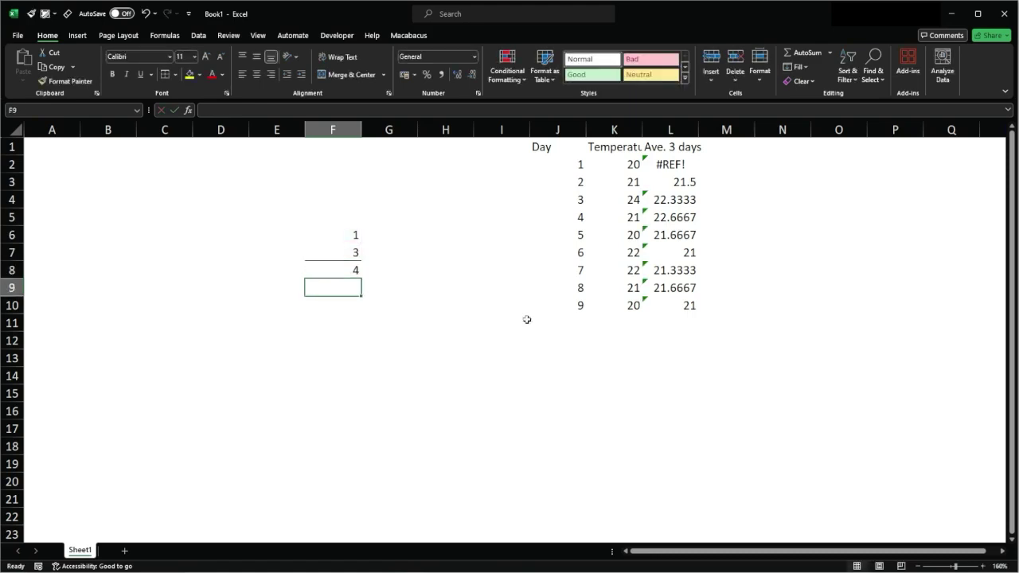
Step: Replace the formula in L2 with an AVERAGE of K2, and select the table range J1:L11
{"action": "left_click", "coordinate": [656, 163]}
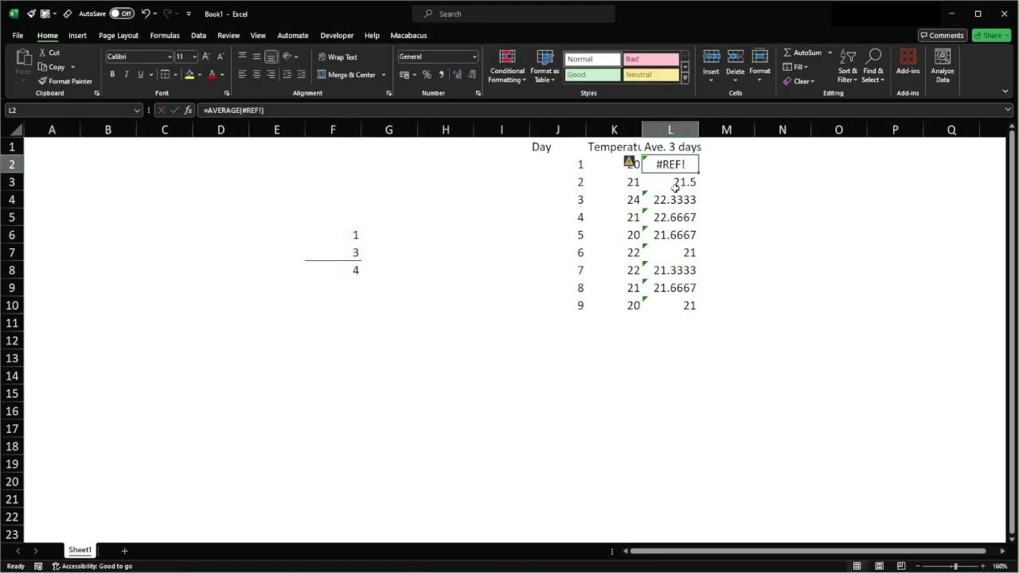
{"action": "double_click", "coordinate": [657, 163]}
{"action": "key", "text": "Escape"}
{"action": "type", "text": "=avera"}
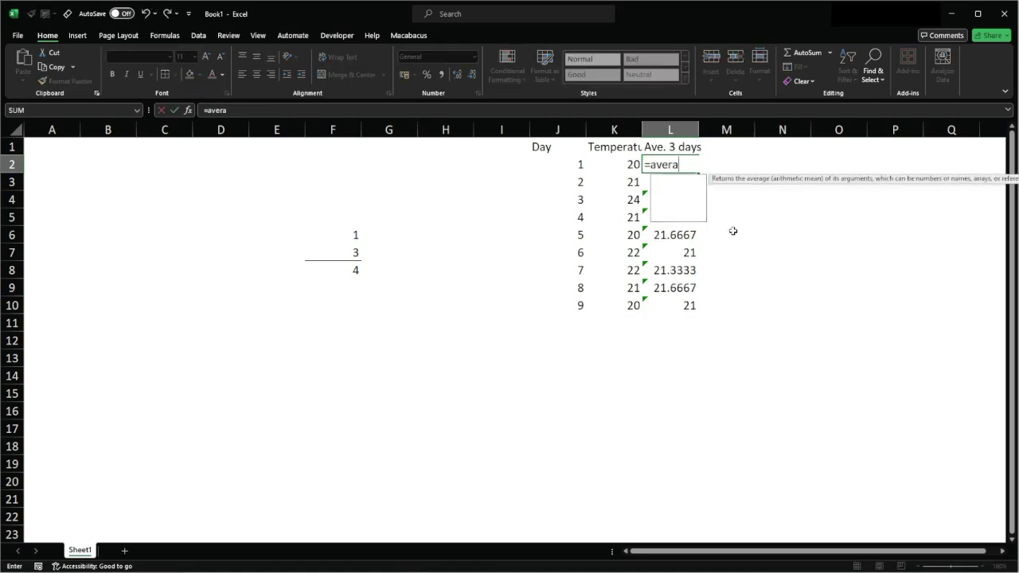
{"action": "key", "text": "Tab"}
{"action": "key", "text": "Left"}
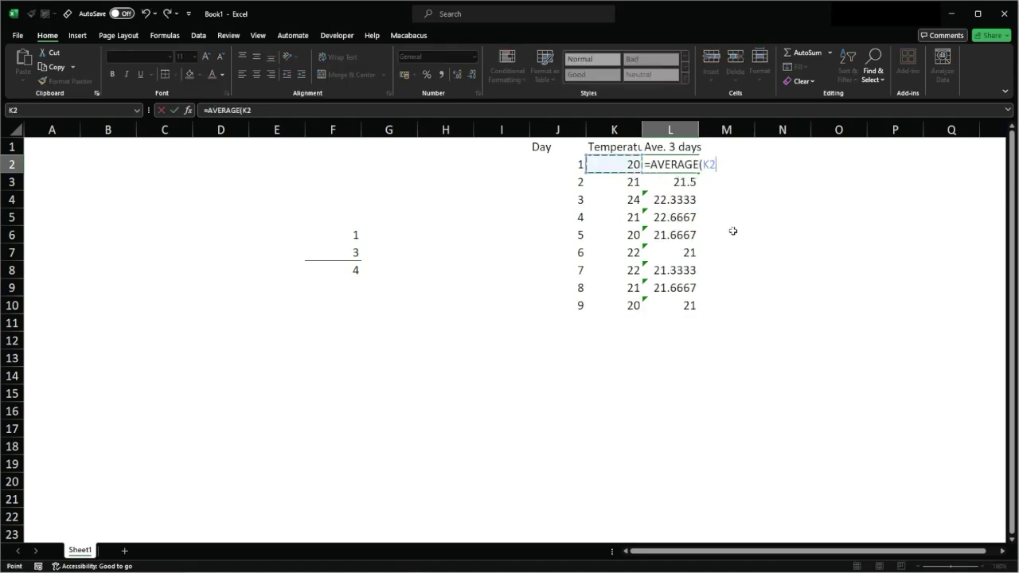
{"action": "key", "text": "Return"}
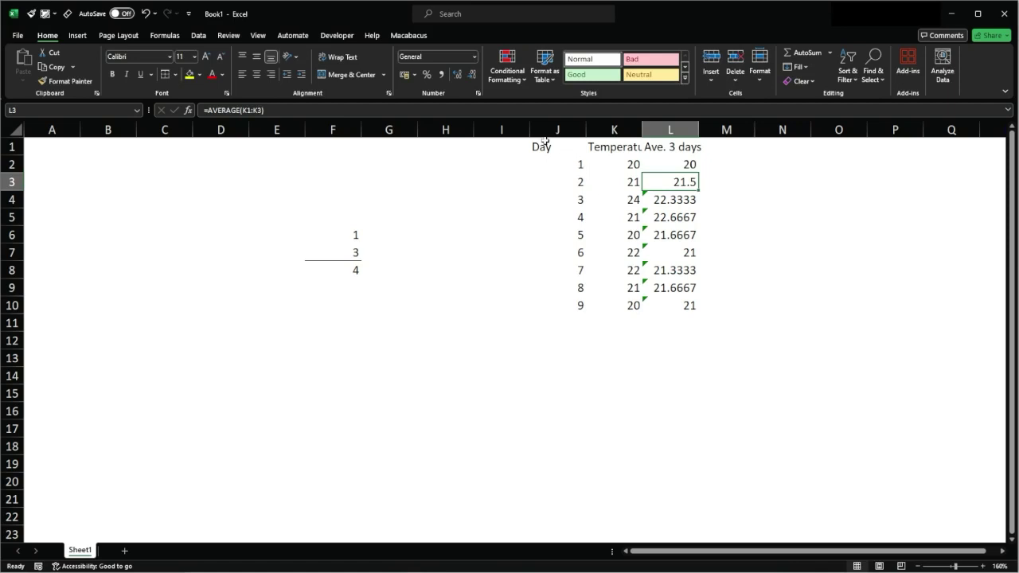
{"action": "left_click_drag", "start_coordinate": [541, 147], "coordinate": [691, 323]}
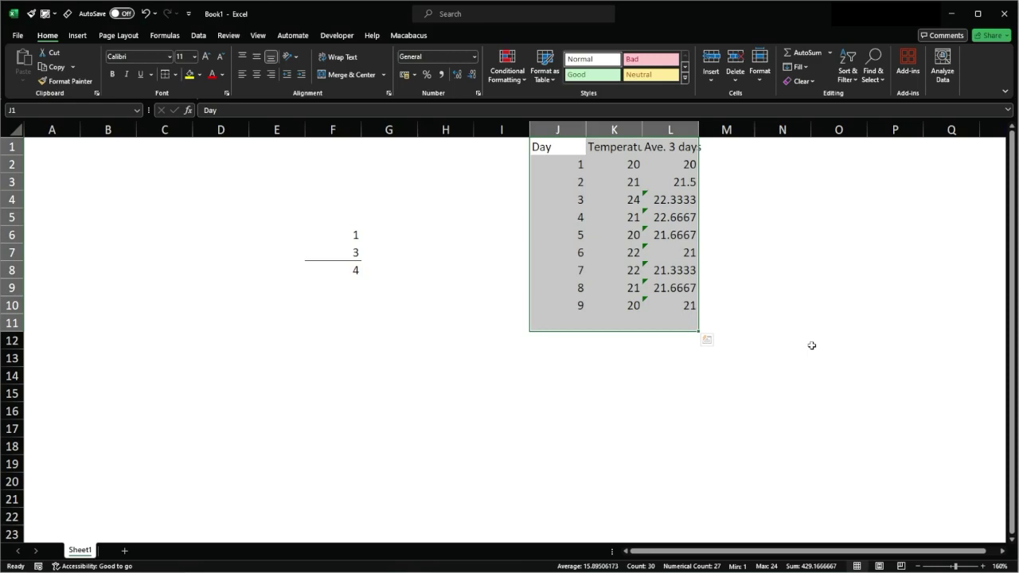
Step: Switch to the Tax-Equity overnight workbook and examine the #REF! errors on the Debt, Returns and Tax sheets, returning to Debt
{"action": "key", "text": "alt+Tab"}
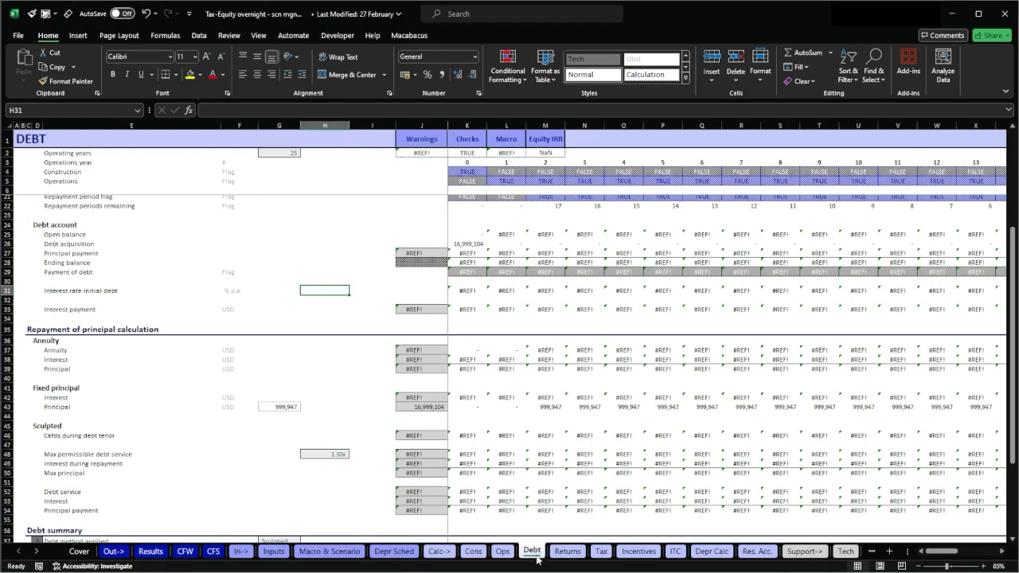
{"action": "scroll", "coordinate": [584, 418], "scroll_direction": "down", "scroll_amount": 1}
{"action": "scroll", "coordinate": [585, 419], "scroll_direction": "down", "scroll_amount": 2}
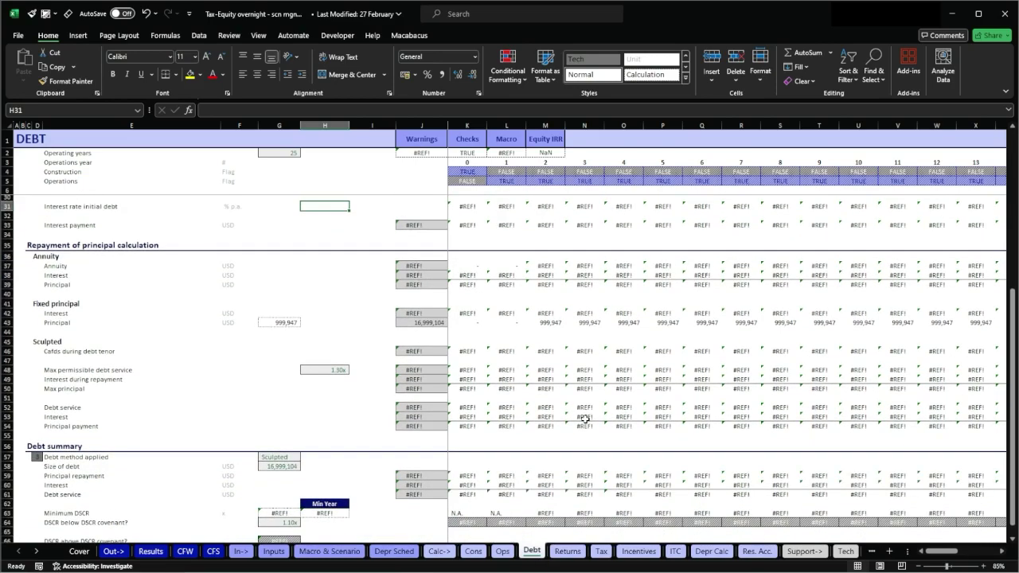
{"action": "scroll", "coordinate": [585, 420], "scroll_direction": "down", "scroll_amount": 4}
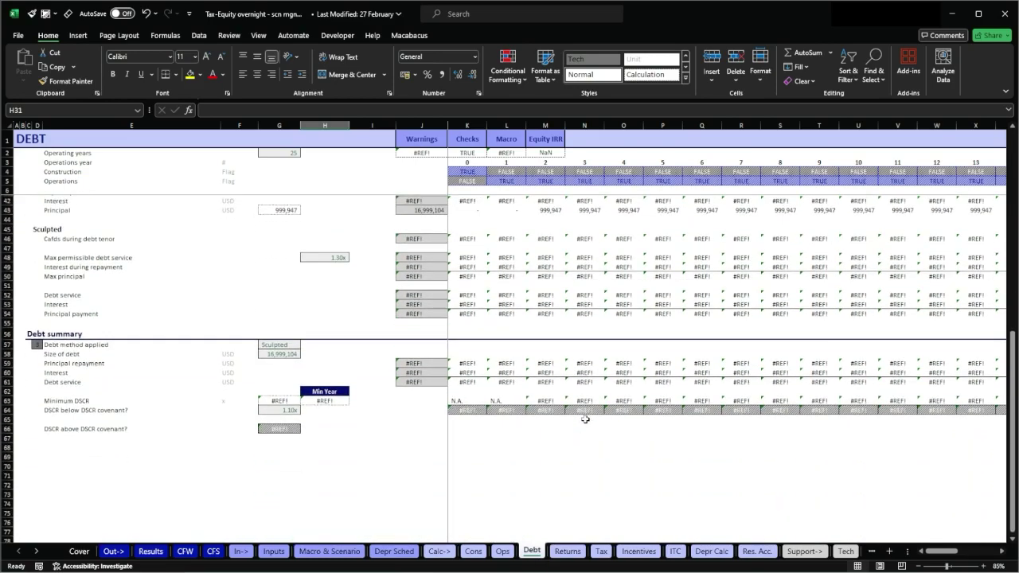
{"action": "scroll", "coordinate": [585, 419], "scroll_direction": "up", "scroll_amount": 4}
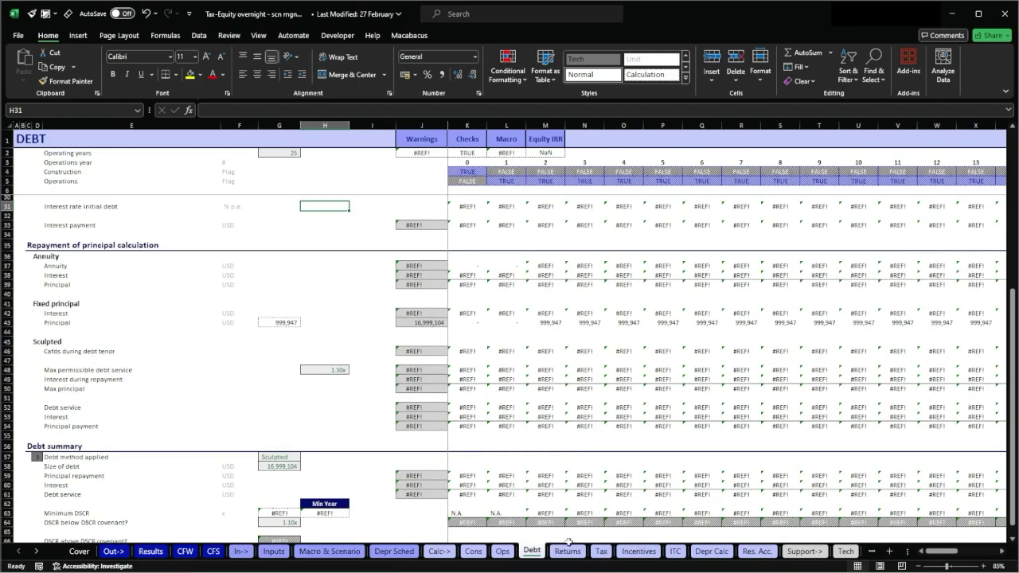
{"action": "left_click", "coordinate": [568, 550]}
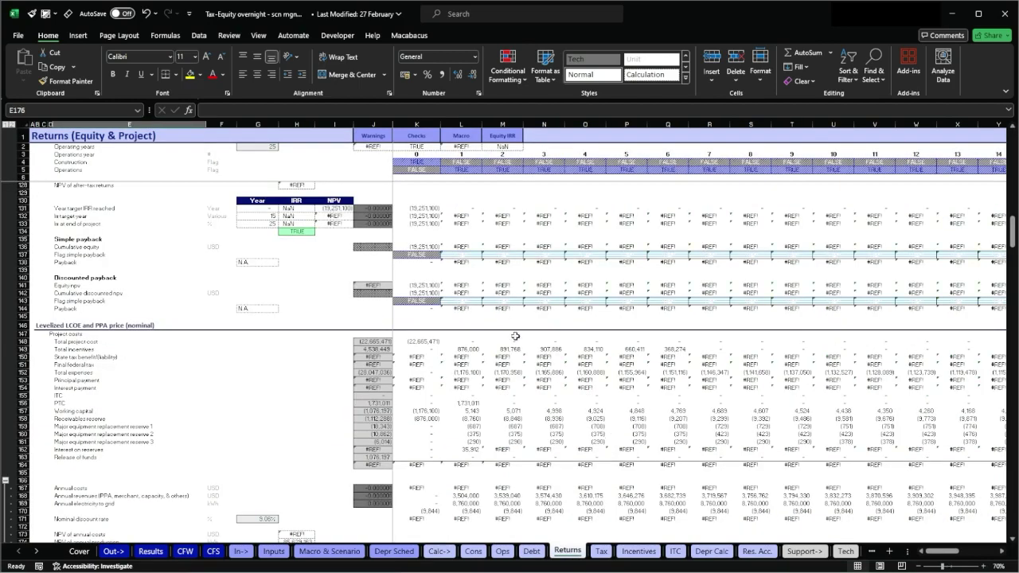
{"action": "left_click", "coordinate": [602, 551]}
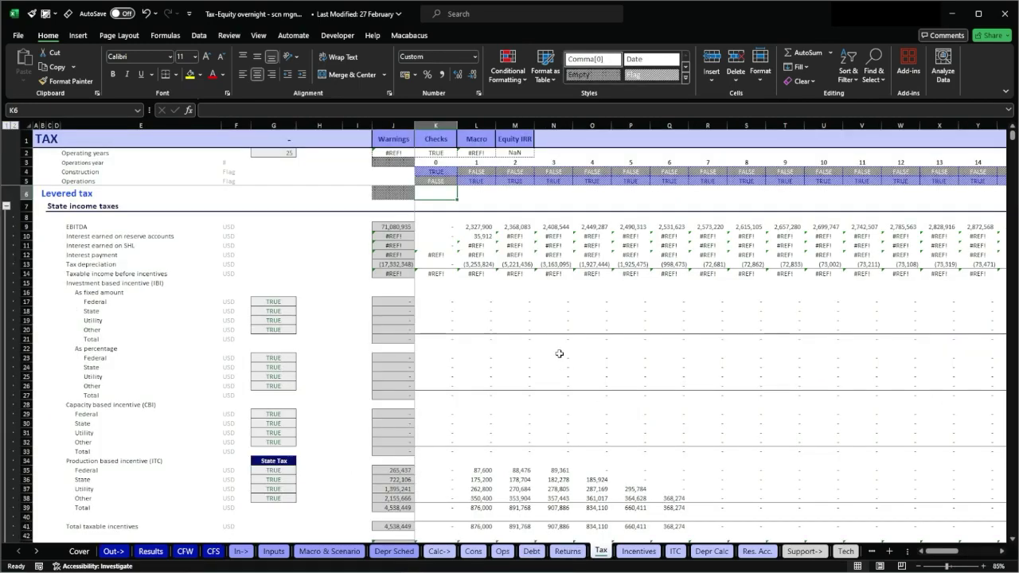
{"action": "left_click", "coordinate": [529, 552]}
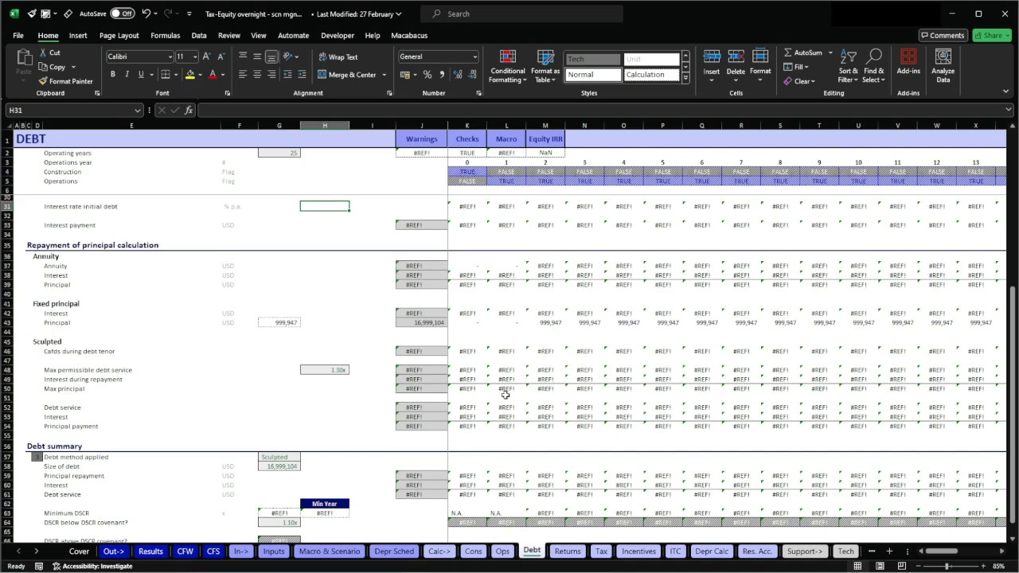
Step: Find all cells whose formulas contain "#ref" across the whole workbook, and enlarge the results window to show the full list
{"action": "key", "text": "ctrl+f"}
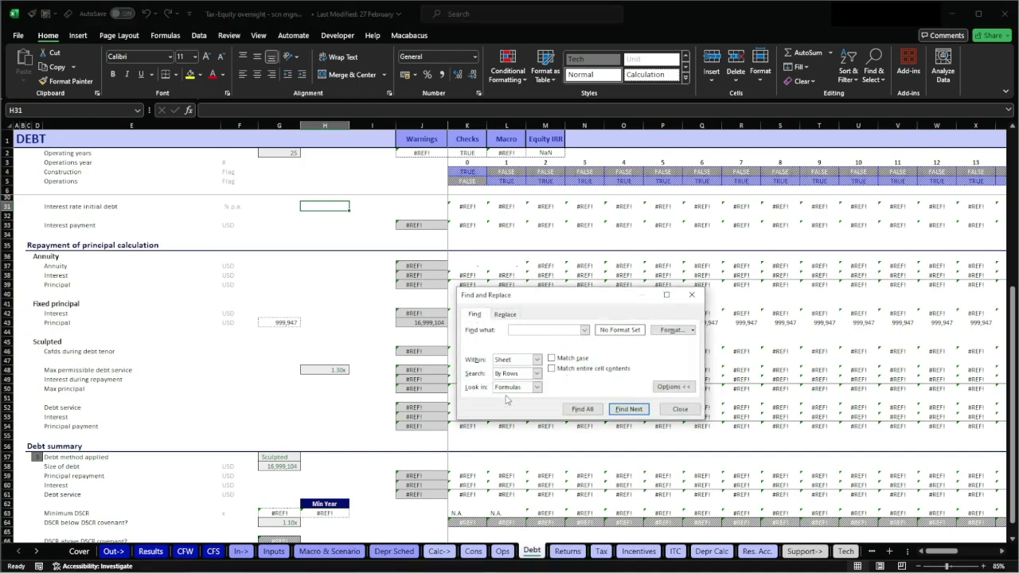
{"action": "left_click_drag", "start_coordinate": [492, 303], "coordinate": [497, 279]}
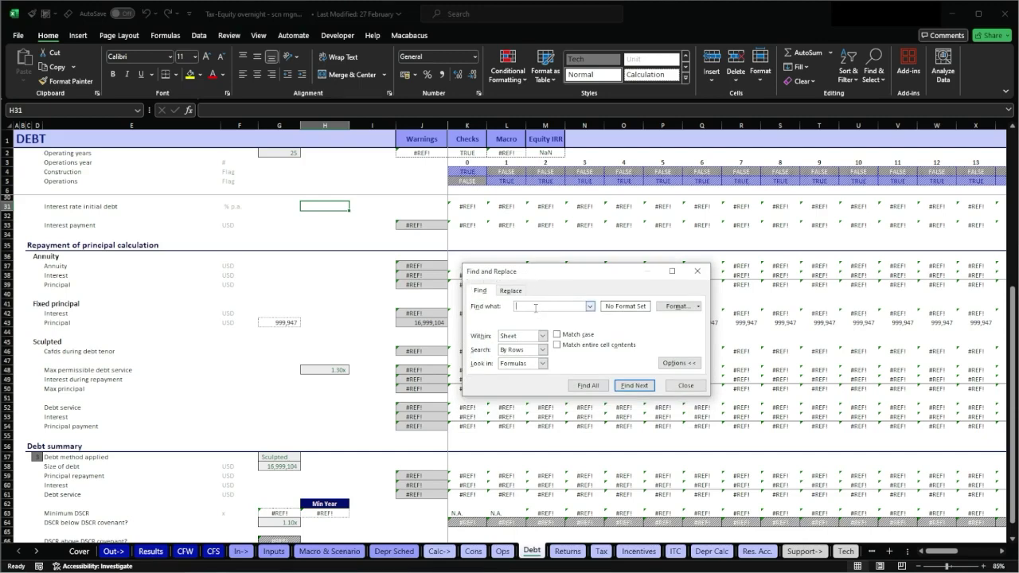
{"action": "type", "text": "#ref!"}
{"action": "left_click", "coordinate": [542, 335]}
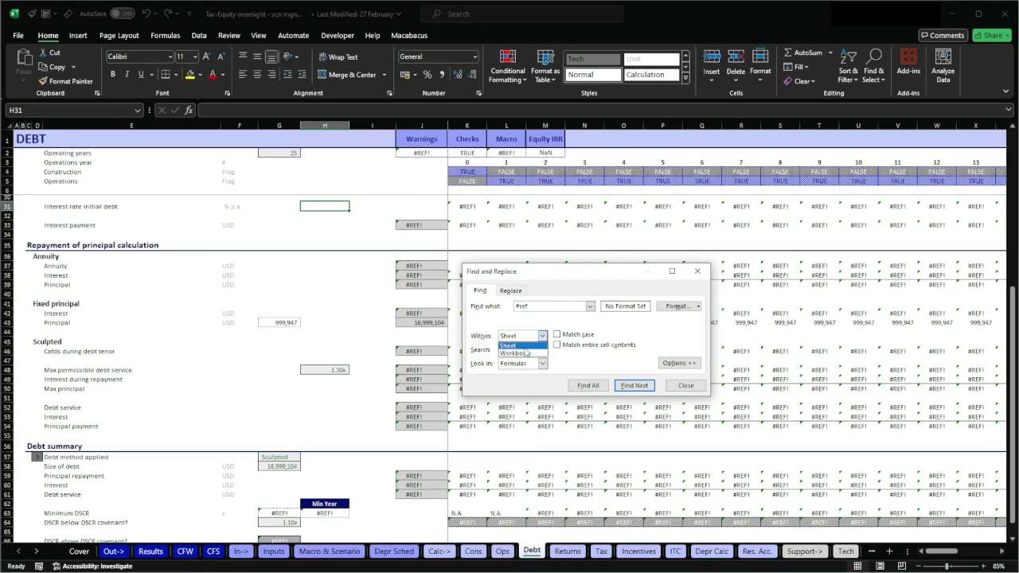
{"action": "left_click", "coordinate": [524, 354]}
{"action": "left_click_drag", "start_coordinate": [542, 307], "coordinate": [515, 308]}
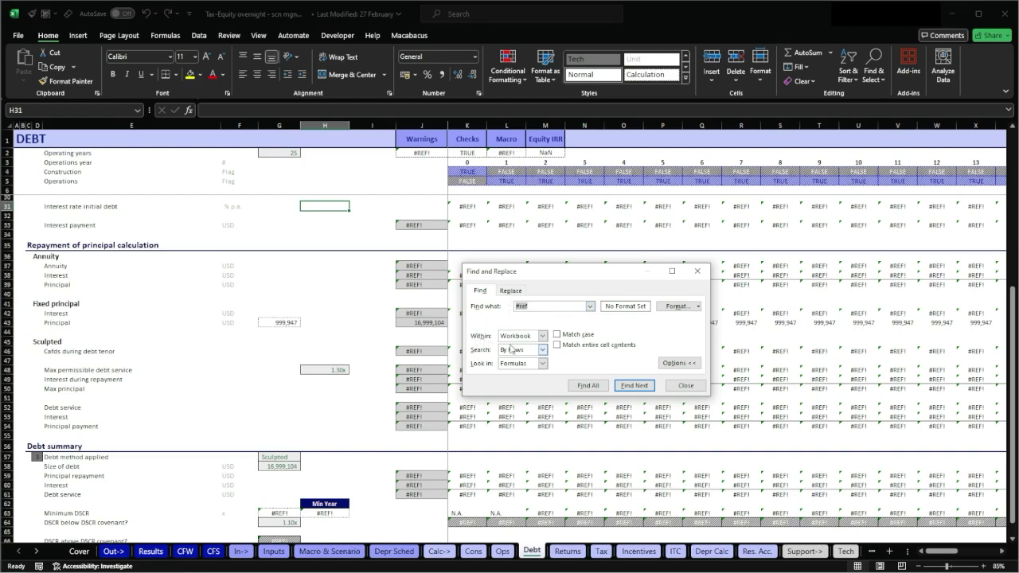
{"action": "left_click", "coordinate": [587, 386]}
{"action": "left_click_drag", "start_coordinate": [398, 94], "coordinate": [413, 118]}
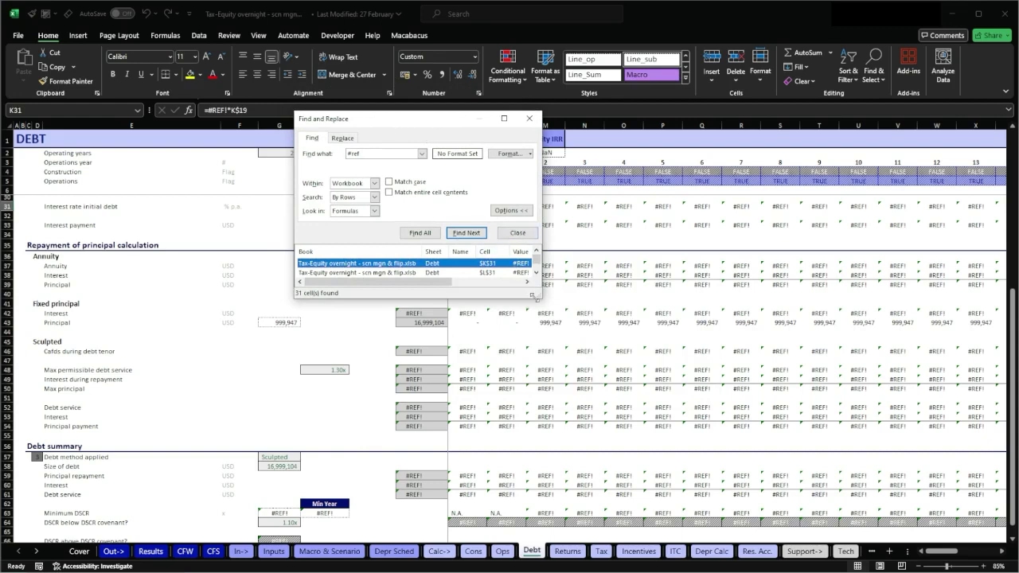
{"action": "left_click_drag", "start_coordinate": [541, 300], "coordinate": [855, 510]}
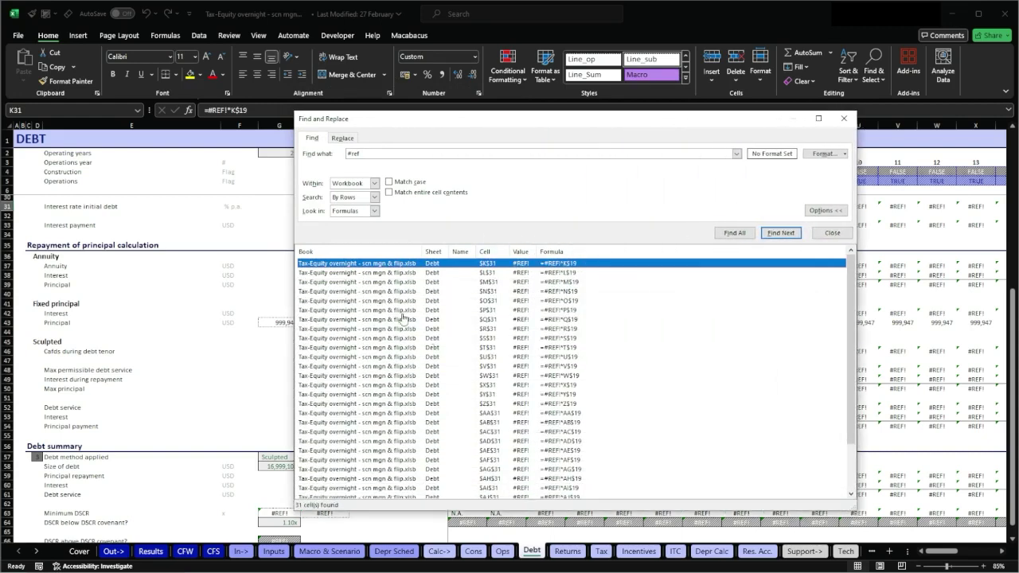
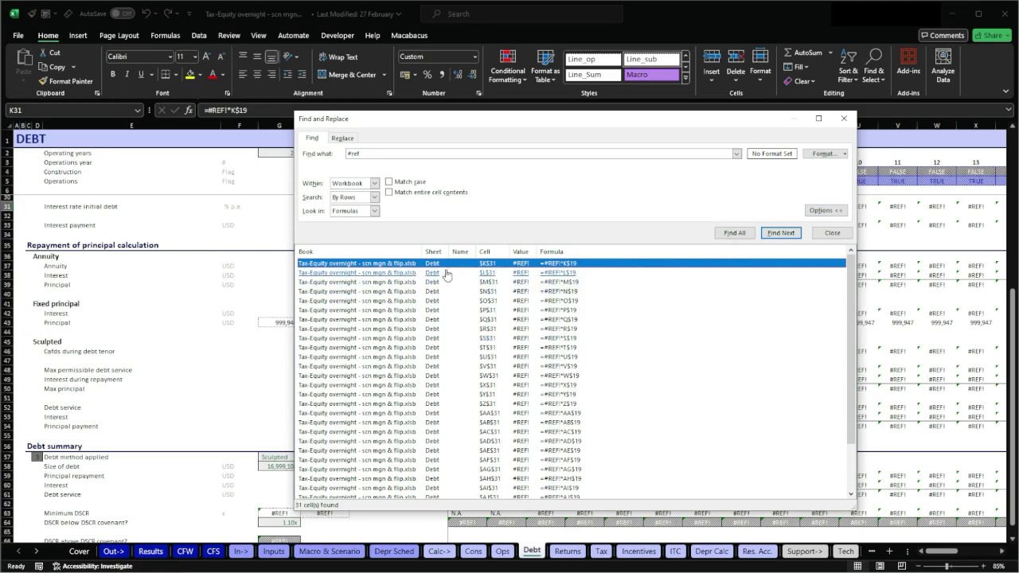
Step: Review the list of found #REF! cells, go to K31 on the Debt sheet, and close the search
{"action": "scroll", "coordinate": [444, 292], "scroll_direction": "down", "scroll_amount": 1}
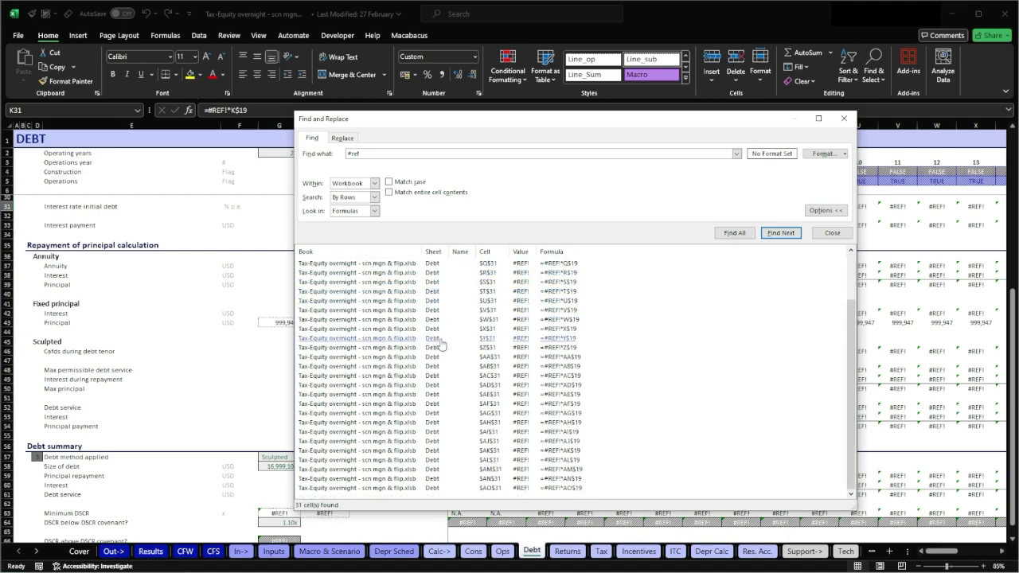
{"action": "scroll", "coordinate": [443, 411], "scroll_direction": "up", "scroll_amount": 1}
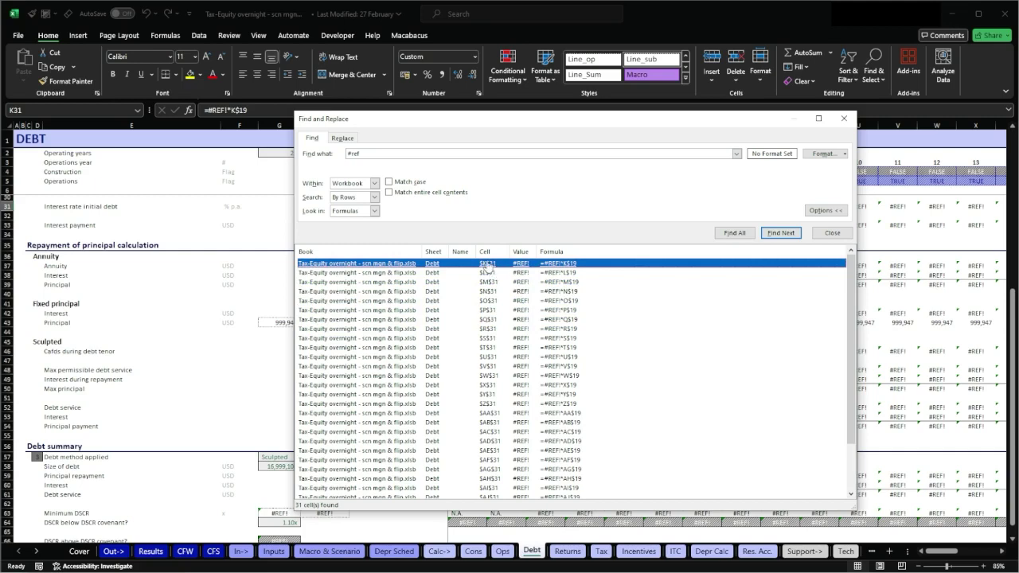
{"action": "scroll", "coordinate": [499, 430], "scroll_direction": "down", "scroll_amount": 2}
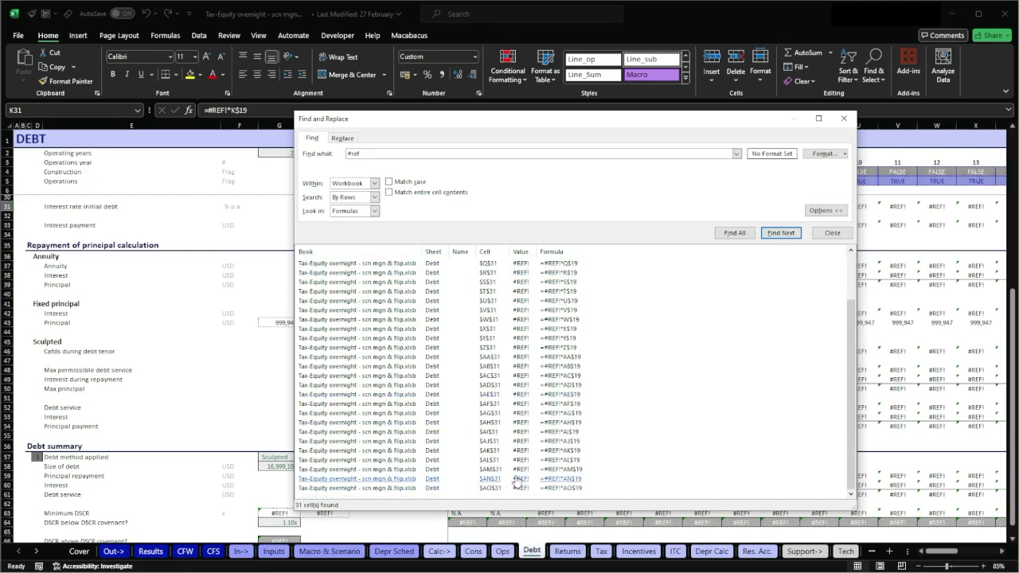
{"action": "scroll", "coordinate": [516, 482], "scroll_direction": "up", "scroll_amount": 2}
{"action": "left_click", "coordinate": [557, 263]}
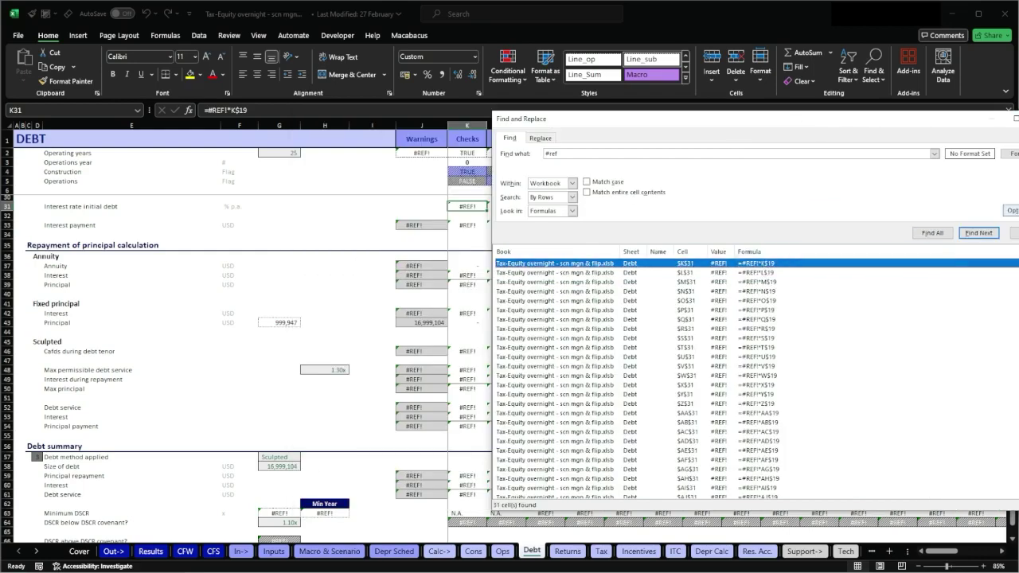
{"action": "left_click_drag", "start_coordinate": [976, 123], "coordinate": [895, 121]}
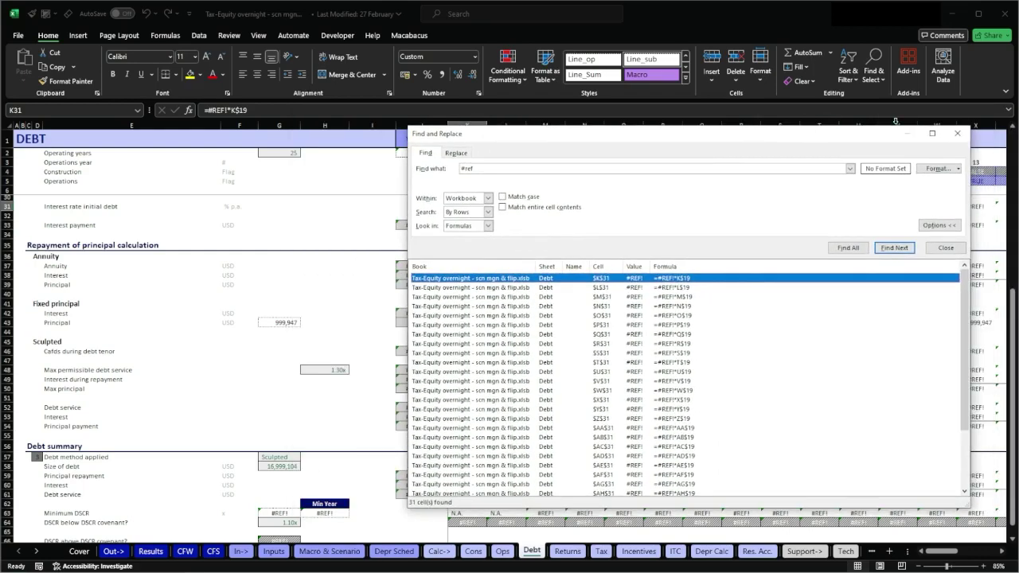
{"action": "left_click", "coordinate": [957, 133]}
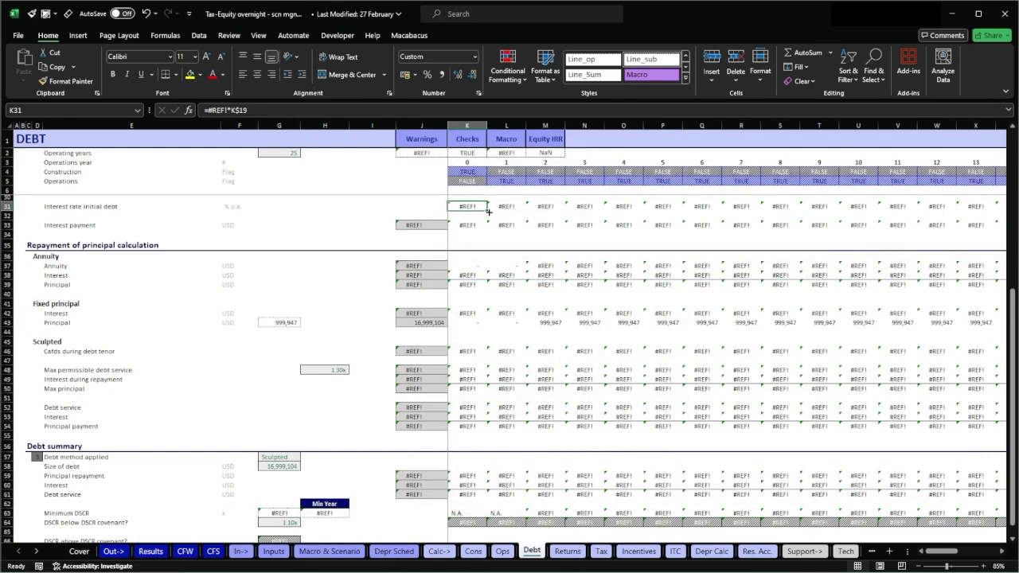
Step: Inspect the formula in K31 and trace its reference to the Tenor flag row without changing it
{"action": "scroll", "coordinate": [489, 211], "scroll_direction": "up", "scroll_amount": 2, "text": "ctrl"}
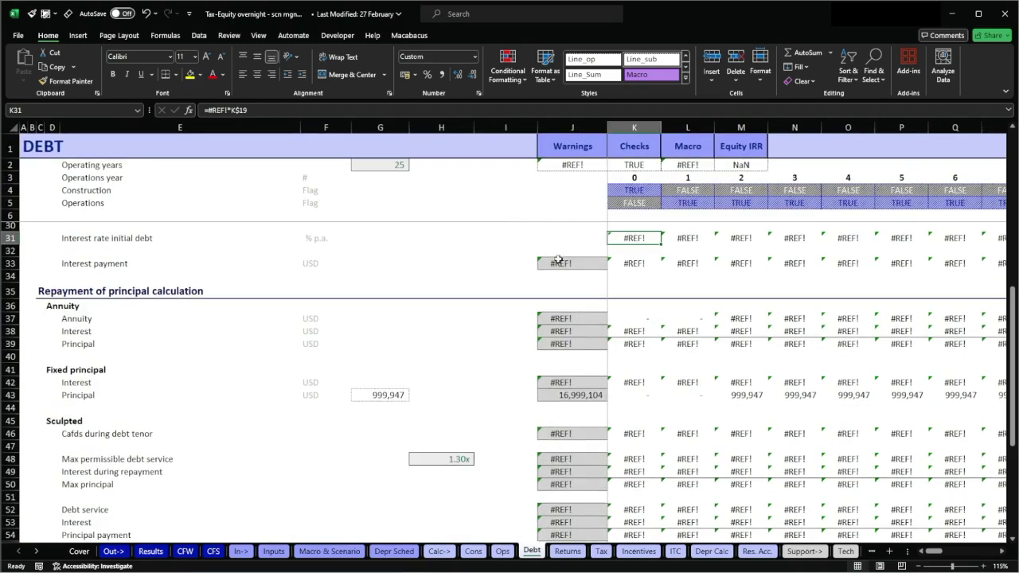
{"action": "key", "text": "F2"}
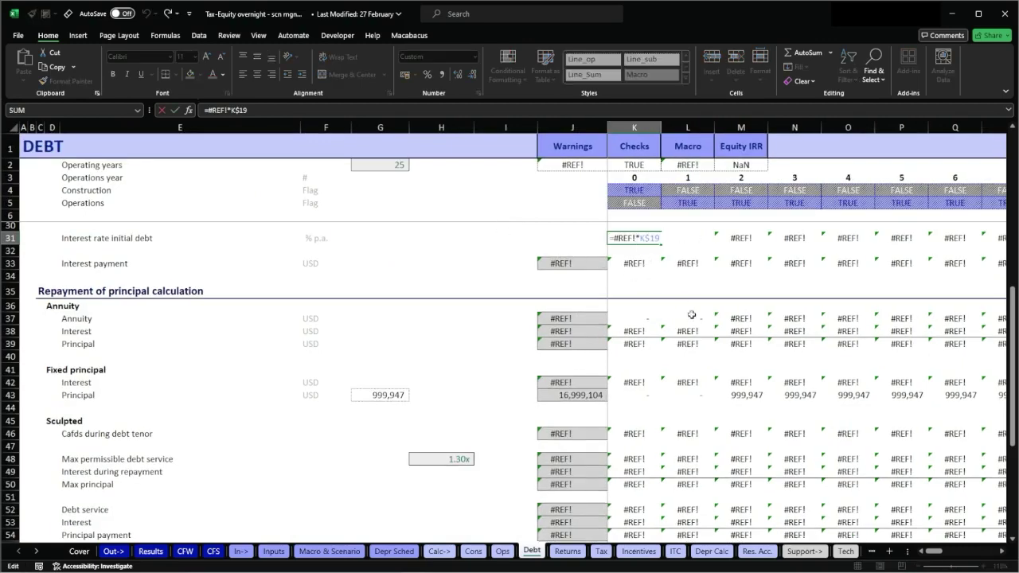
{"action": "scroll", "coordinate": [692, 315], "scroll_direction": "up", "scroll_amount": 3}
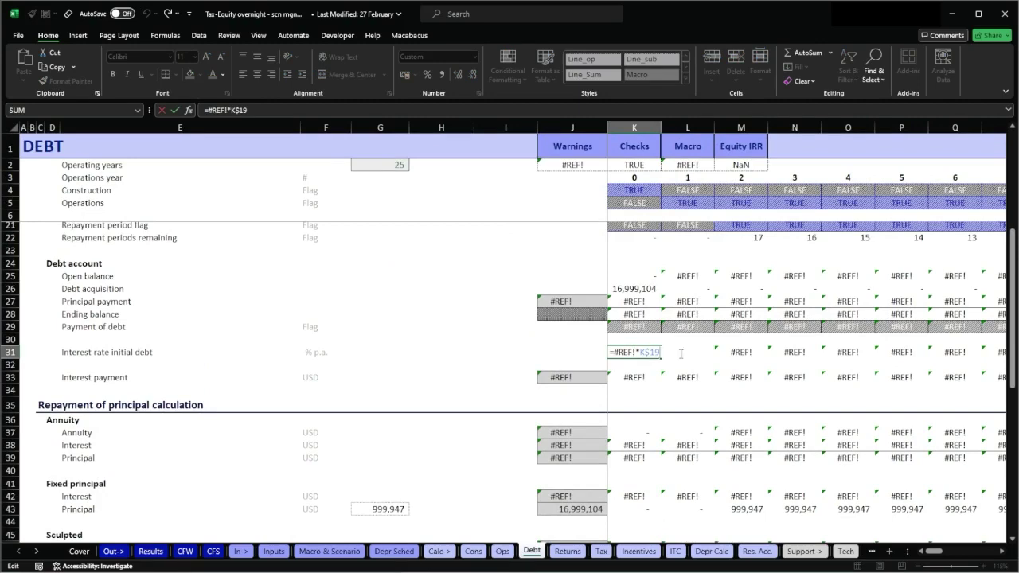
{"action": "scroll", "coordinate": [680, 353], "scroll_direction": "up", "scroll_amount": 2}
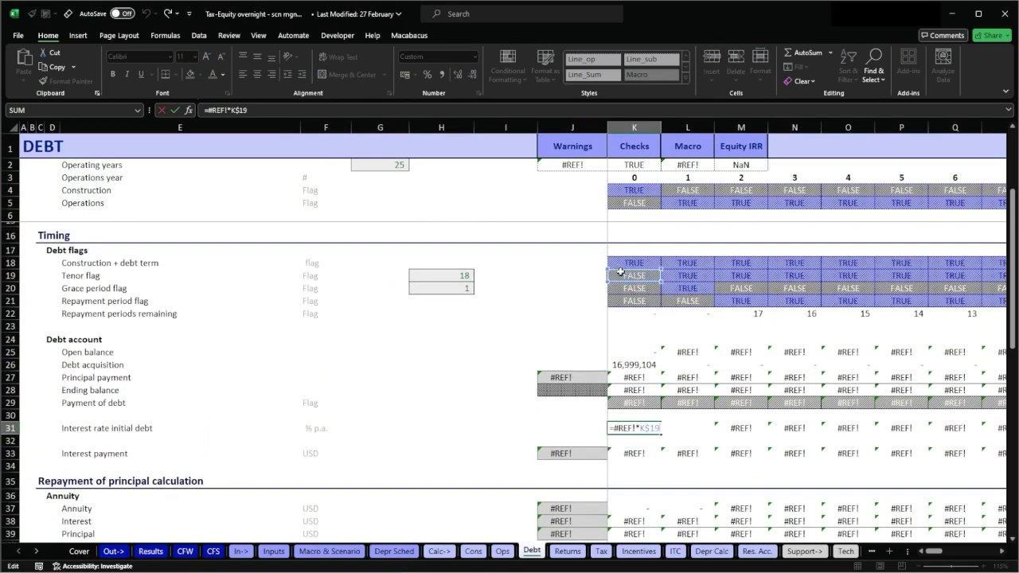
{"action": "key", "text": "Escape"}
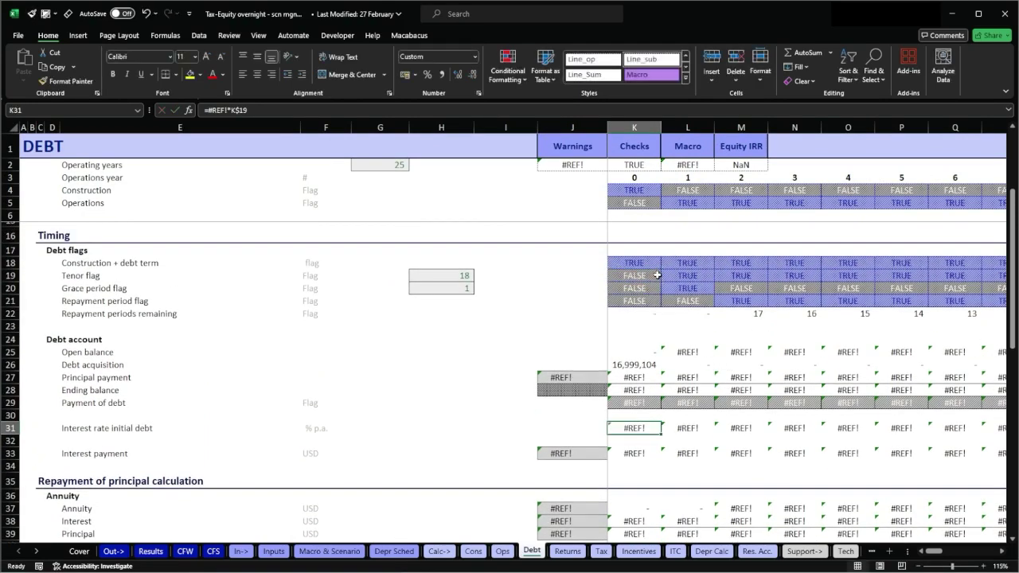
Step: Check the Tenor flag formula in K19 and select its entire row
{"action": "left_click", "coordinate": [657, 275]}
{"action": "key", "text": "Left"}
{"action": "key", "text": "Left"}
{"action": "key", "text": "Right"}
{"action": "key", "text": "Right"}
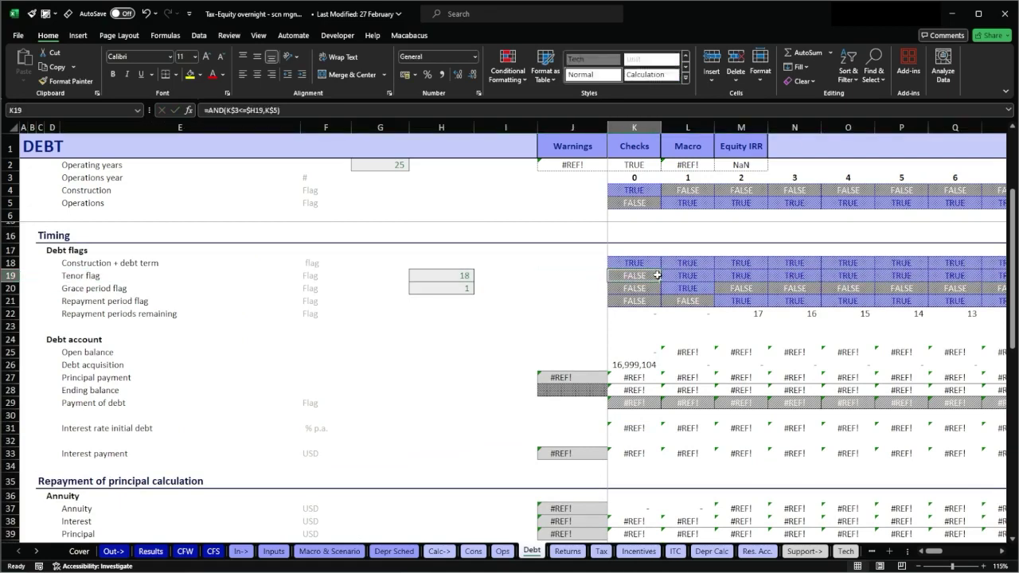
{"action": "key", "text": "shift+space"}
Step: Compare the interest rate formulas in L31, M31 and N31 with the cells they reference, leaving each one unedited
{"action": "left_click", "coordinate": [697, 429]}
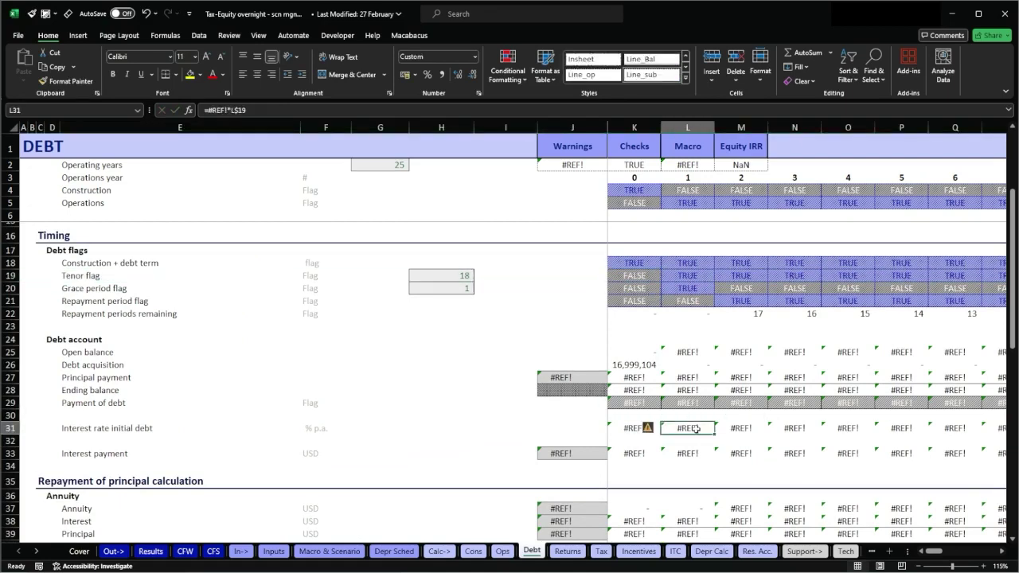
{"action": "key", "text": "F2"}
{"action": "key", "text": "Escape"}
{"action": "key", "text": "Right"}
{"action": "key", "text": "F2"}
{"action": "key", "text": "Escape"}
{"action": "key", "text": "Right"}
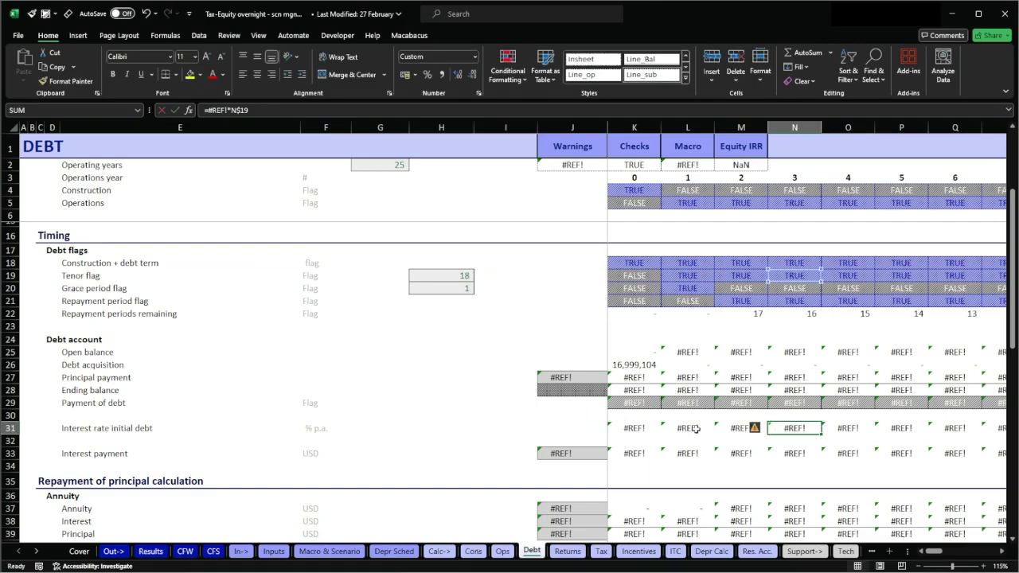
{"action": "key", "text": "F2"}
{"action": "key", "text": "Escape"}
{"action": "key", "text": "Left"}
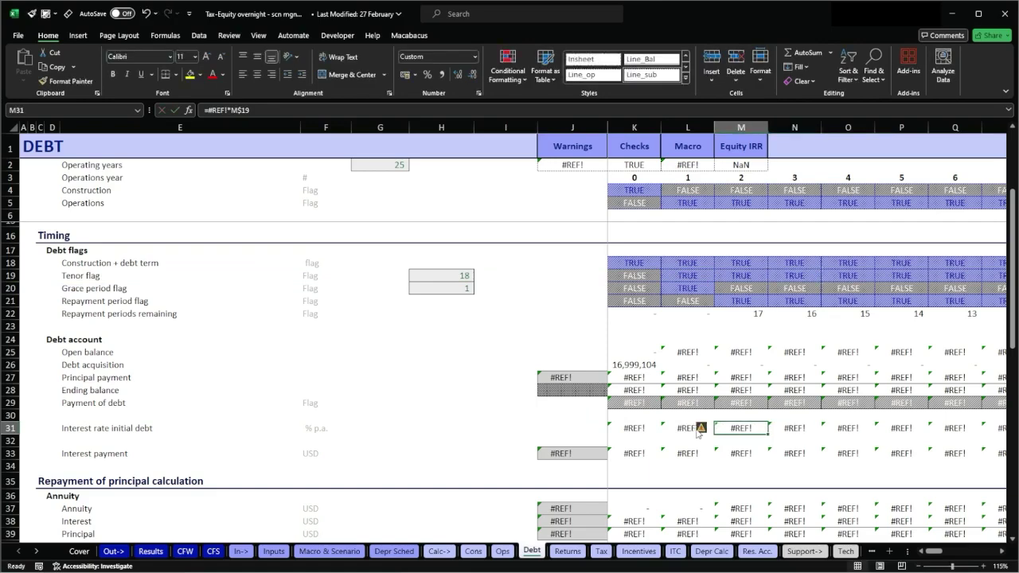
{"action": "key", "text": "F2"}
{"action": "key", "text": "Escape"}
{"action": "key", "text": "Right"}
{"action": "key", "text": "F2"}
{"action": "key", "text": "Escape"}
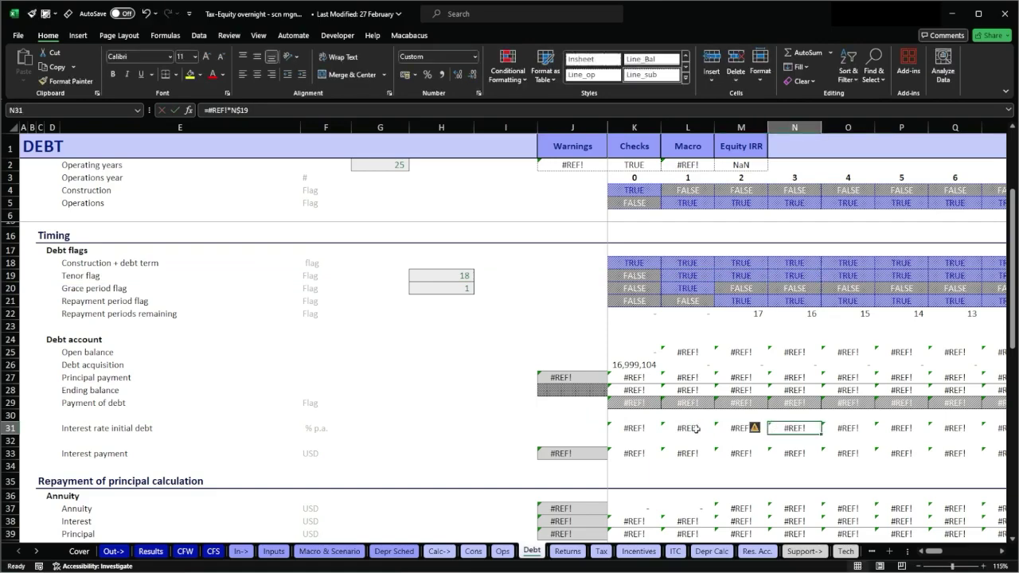
Step: Check the Tenor flag row and the Interest rate initial debt row, ending on the empty input cell H31
{"action": "left_click", "coordinate": [60, 272]}
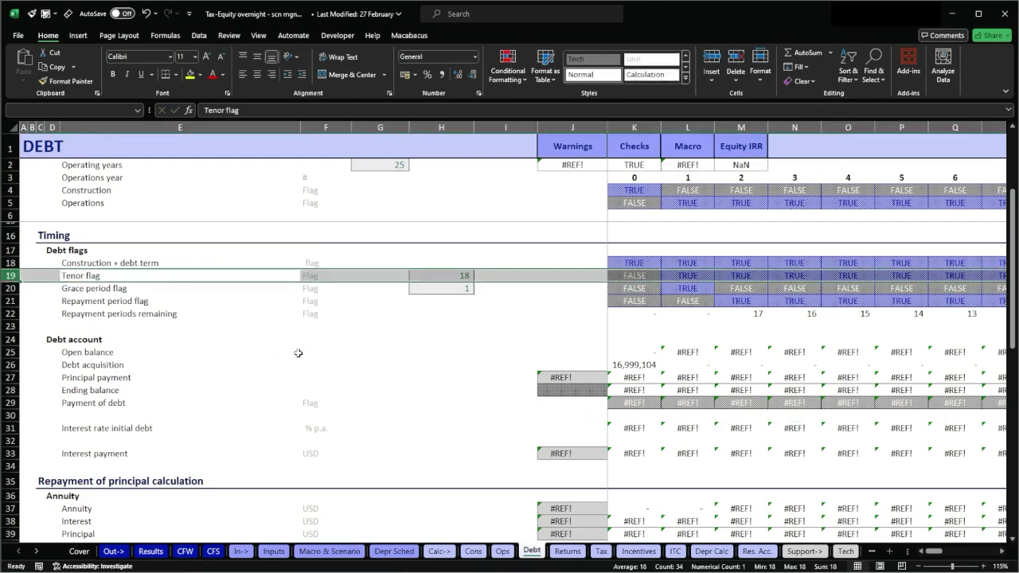
{"action": "left_click", "coordinate": [645, 429]}
{"action": "key", "text": "shift+space"}
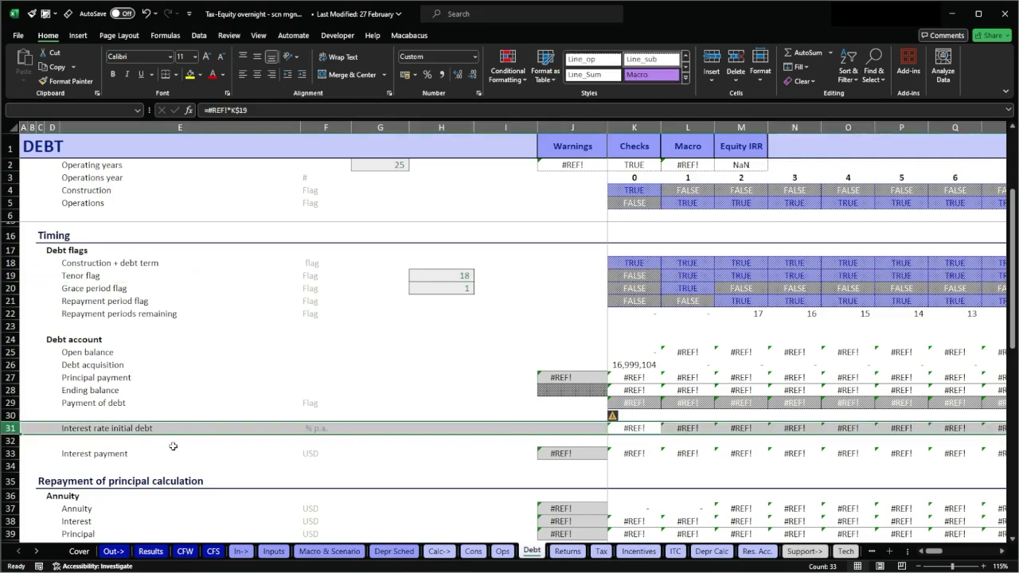
{"action": "left_click", "coordinate": [115, 429]}
{"action": "left_click", "coordinate": [411, 424]}
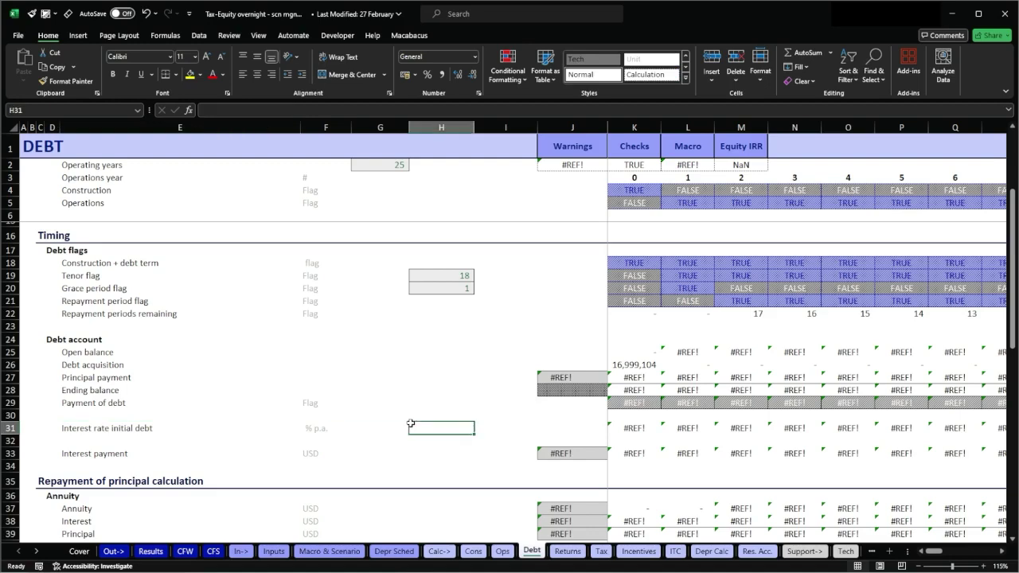
Step: Step through the interest rate formulas from K31 to N31, and return to the empty cell H31
{"action": "left_click", "coordinate": [647, 429]}
{"action": "key", "text": "Right"}
{"action": "key", "text": "Right"}
{"action": "key", "text": "Right"}
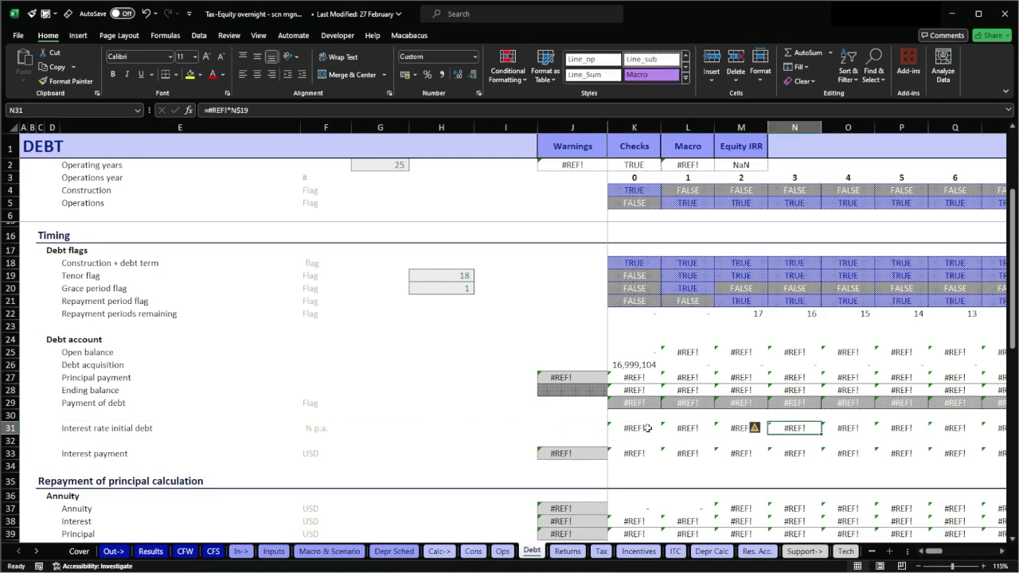
{"action": "key", "text": "Left"}
{"action": "key", "text": "Left"}
{"action": "key", "text": "Left"}
{"action": "key", "text": "Left"}
{"action": "key", "text": "Left"}
{"action": "key", "text": "Left"}
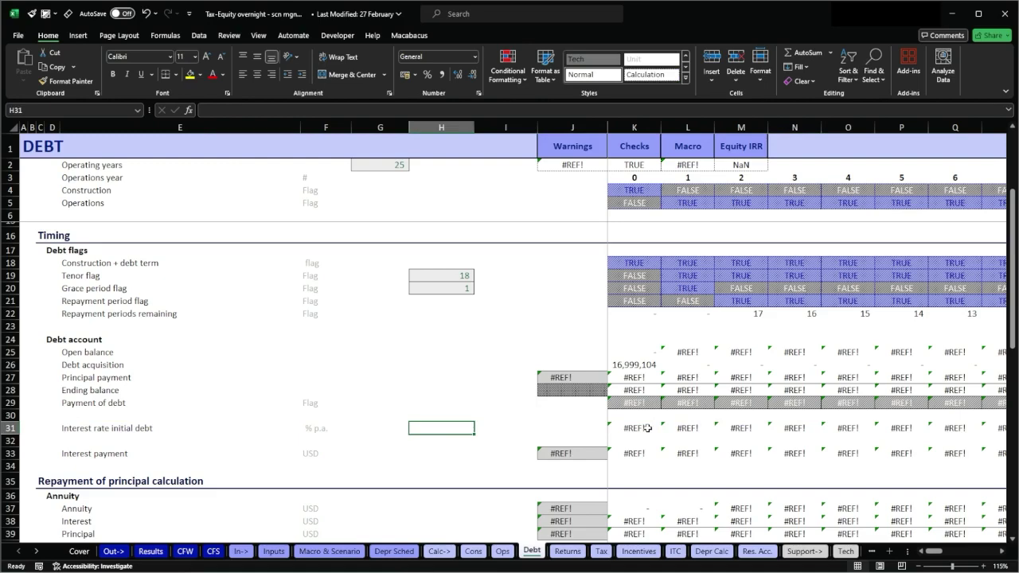
Step: Undo all the practice workbook's edits and the deletion of cell H31 on the Debt sheet
{"action": "scroll", "coordinate": [647, 428], "scroll_direction": "down", "scroll_amount": 3}
{"action": "key", "text": "ctrl+Tab"}
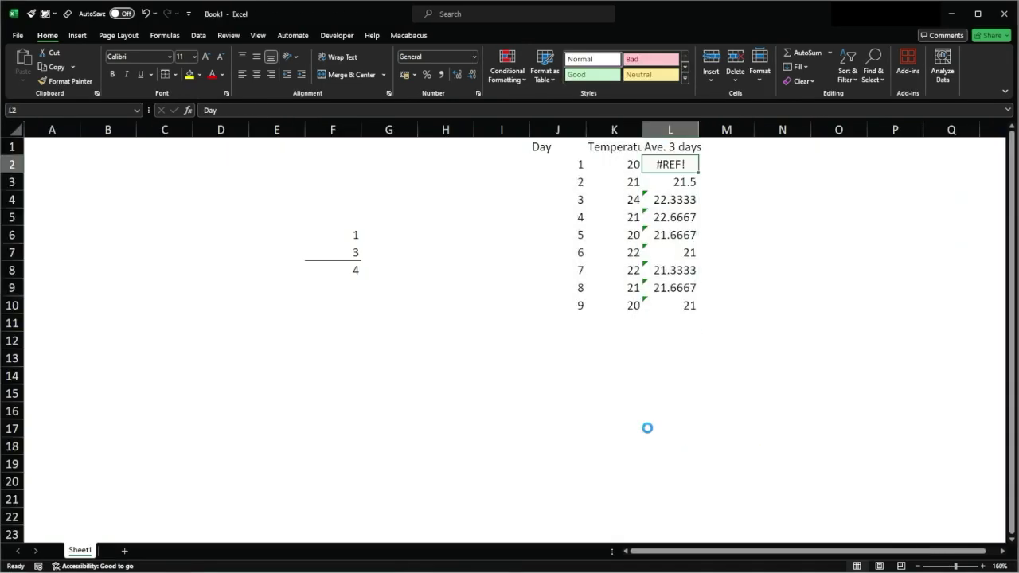
{"action": "key", "text": "ctrl+z"}
{"action": "key", "text": "ctrl+z"}
{"action": "key", "text": "ctrl+z"}
{"action": "key", "text": "ctrl+z"}
{"action": "key", "text": "ctrl+z"}
{"action": "key", "text": "ctrl+z"}
{"action": "key", "text": "ctrl+z"}
{"action": "key", "text": "ctrl+z"}
{"action": "key", "text": "ctrl+z"}
{"action": "key", "text": "ctrl+z"}
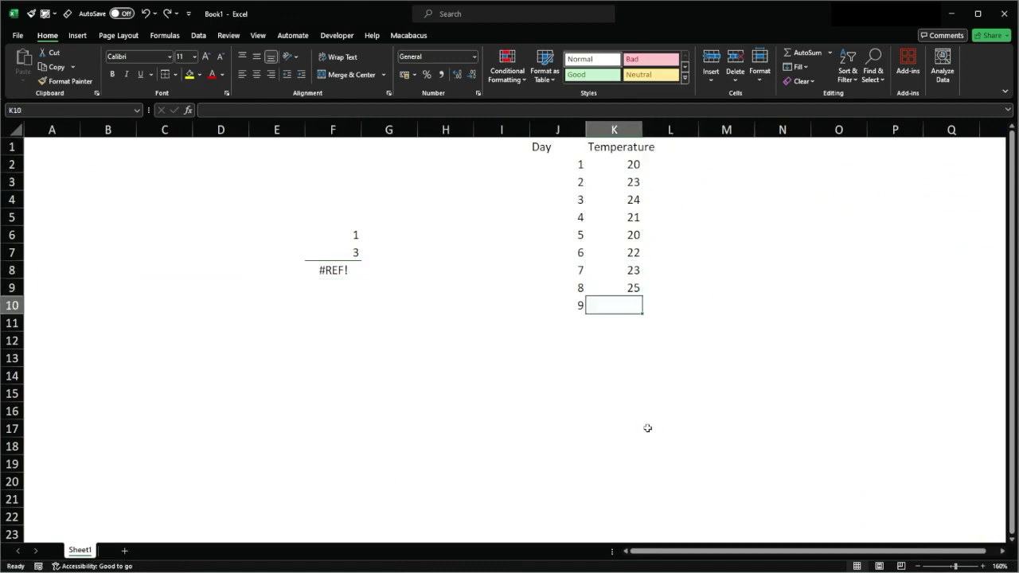
{"action": "key", "text": "ctrl+z"}
{"action": "key", "text": "ctrl+z"}
{"action": "key", "text": "ctrl+z"}
{"action": "key", "text": "ctrl+z"}
{"action": "key", "text": "ctrl+z"}
{"action": "key", "text": "ctrl+z"}
{"action": "key", "text": "ctrl+z"}
{"action": "key", "text": "ctrl+z"}
{"action": "key", "text": "ctrl+z"}
{"action": "key", "text": "ctrl+z"}
{"action": "key", "text": "ctrl+z"}
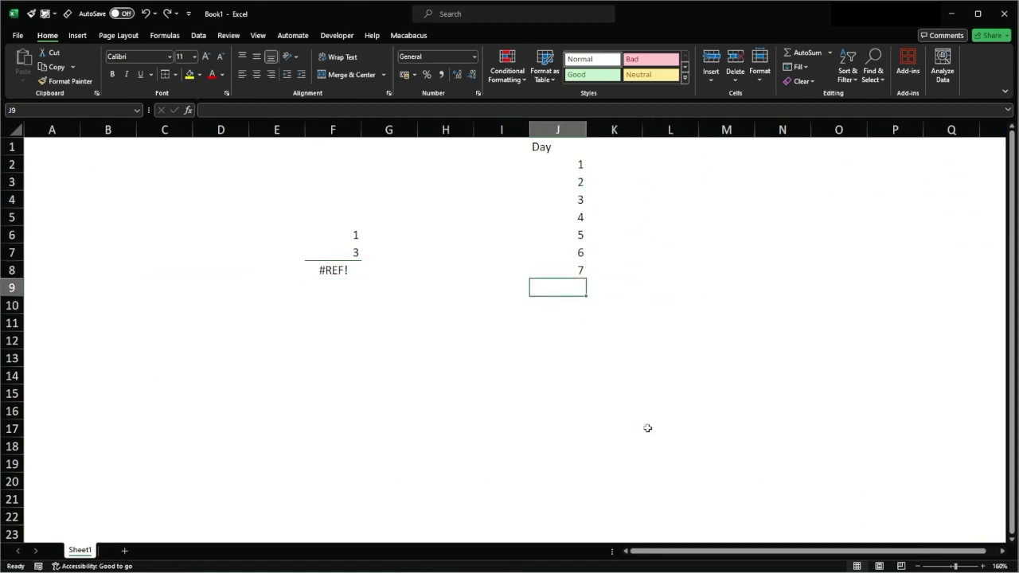
{"action": "key", "text": "ctrl+z"}
{"action": "key", "text": "ctrl+z"}
{"action": "key", "text": "ctrl+z"}
{"action": "key", "text": "ctrl+z"}
{"action": "key", "text": "ctrl+z"}
{"action": "key", "text": "ctrl+z"}
{"action": "key", "text": "ctrl+z"}
{"action": "key", "text": "ctrl+z"}
{"action": "key", "text": "ctrl+z"}
{"action": "key", "text": "ctrl+z"}
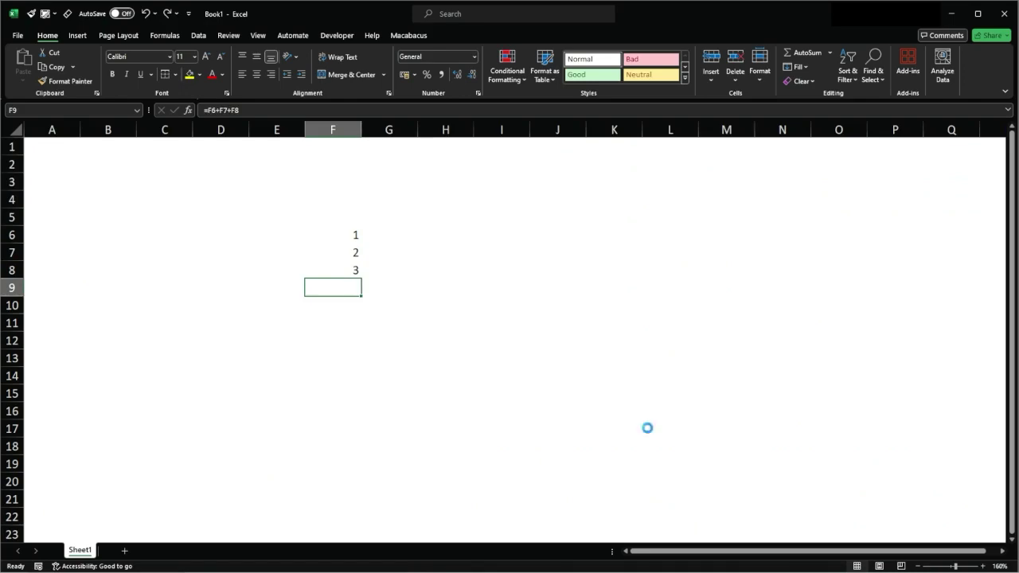
{"action": "key", "text": "ctrl+z"}
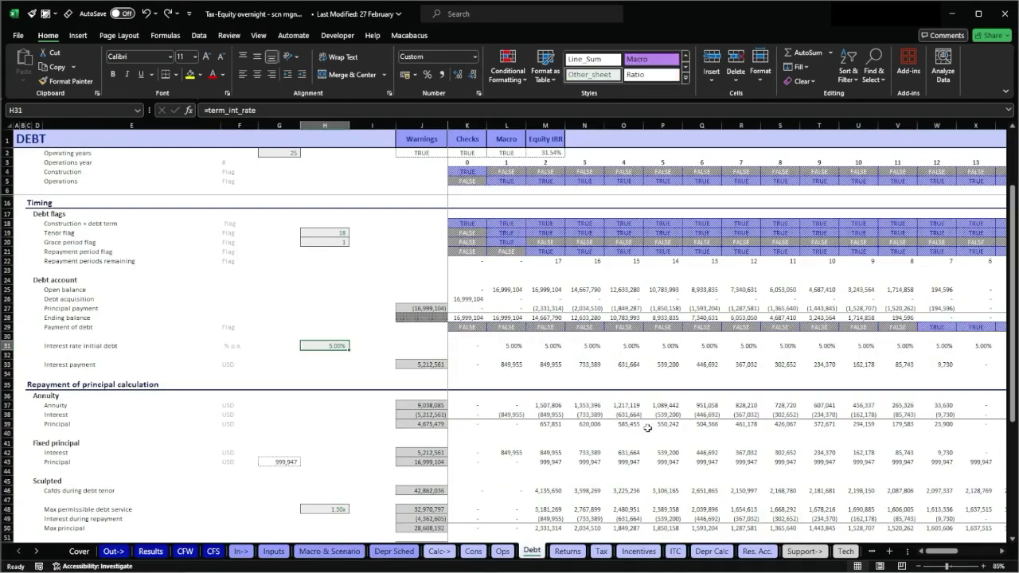
Step: Redo and undo the deletion of cell H31, and inspect the restored cell's formula without changing it
{"action": "key", "text": "Delete"}
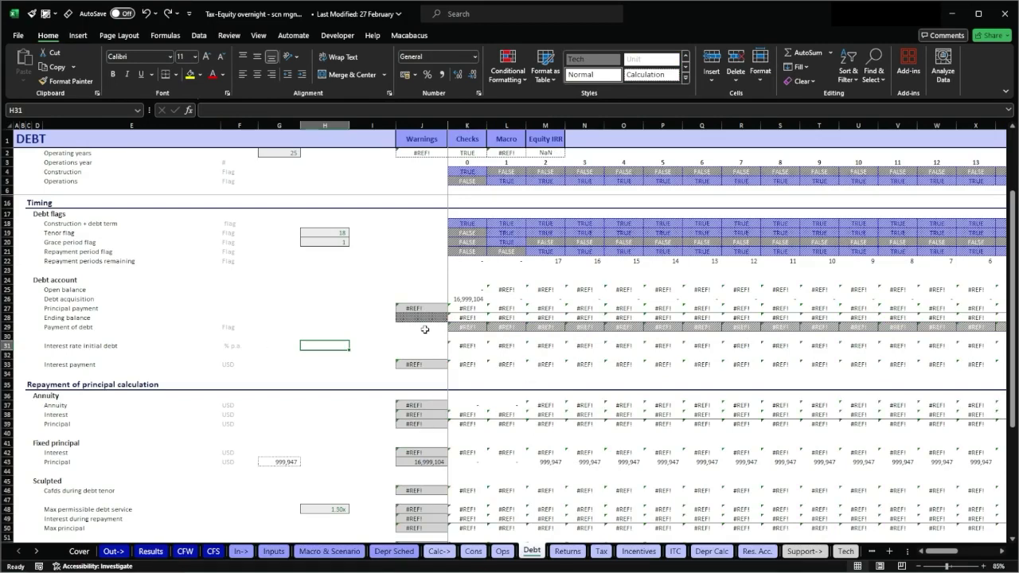
{"action": "key", "text": "ctrl+z"}
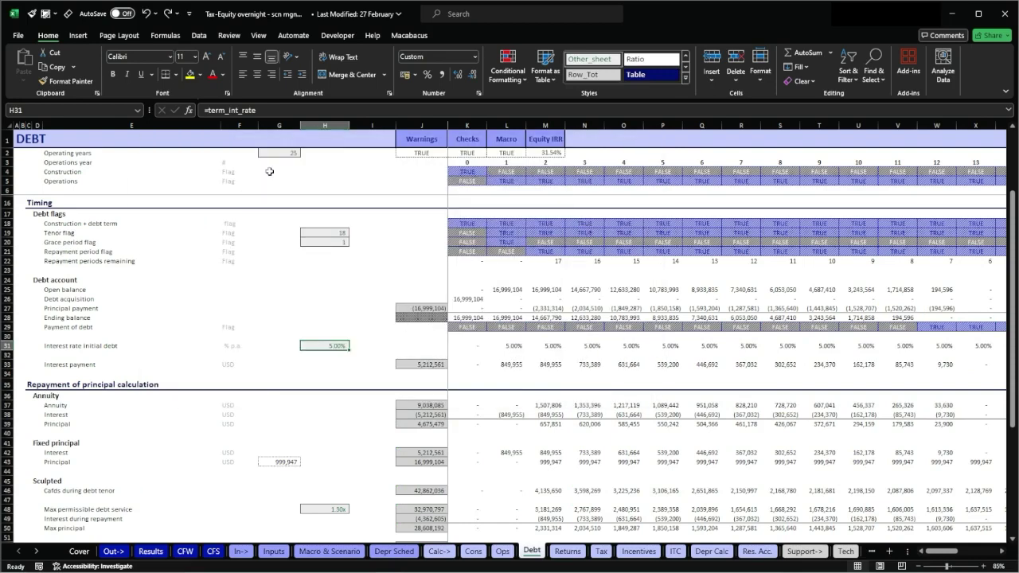
{"action": "double_click", "coordinate": [345, 346]}
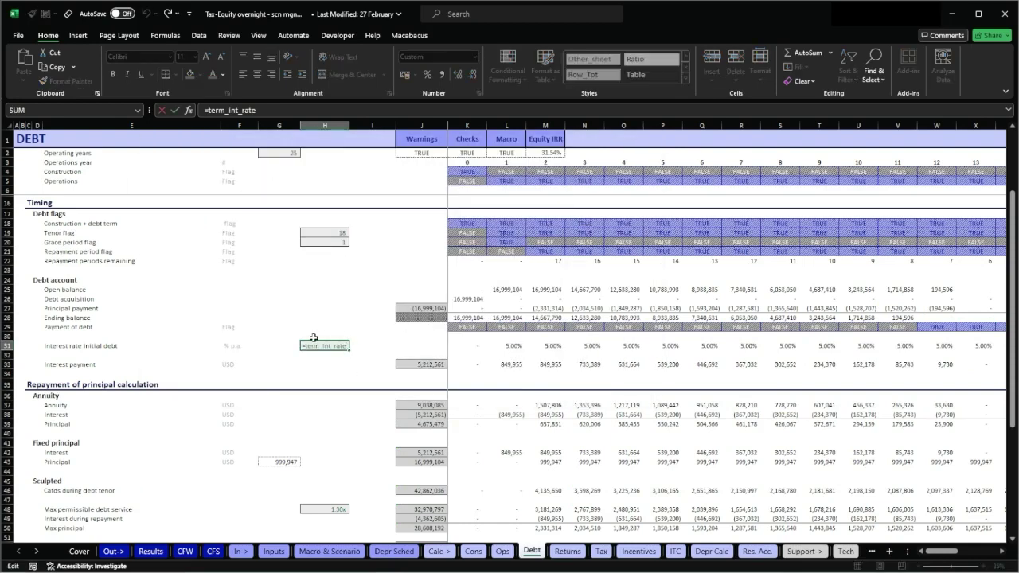
{"action": "key", "text": "Escape"}
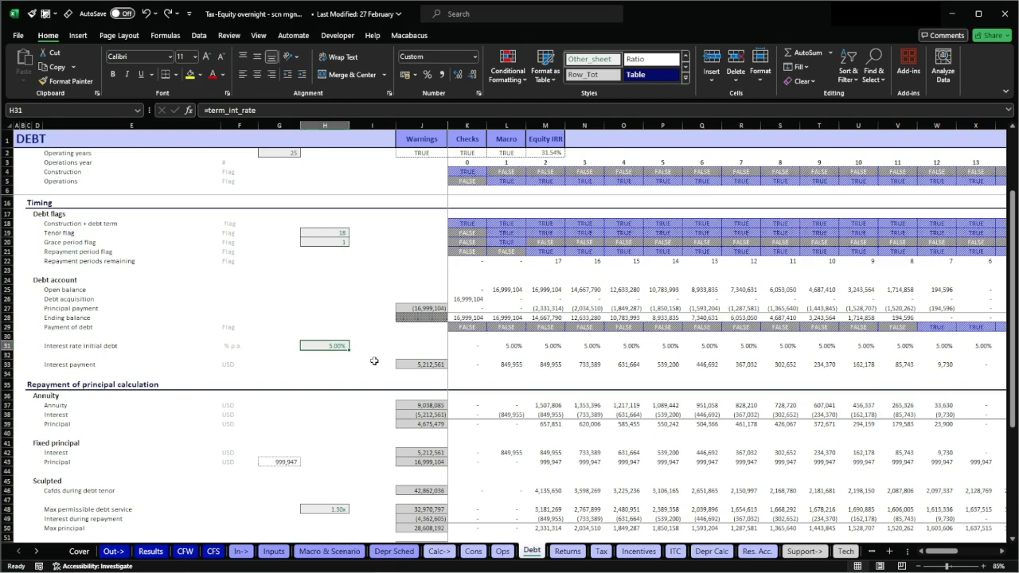
Step: Review the interest rate formulas along row 31 past O31 and return to K31
{"action": "key", "text": "Right"}
{"action": "key", "text": "Right"}
{"action": "key", "text": "Right"}
{"action": "key", "text": "Right"}
{"action": "key", "text": "Right"}
{"action": "type", "text": "=$H31*M$19"}
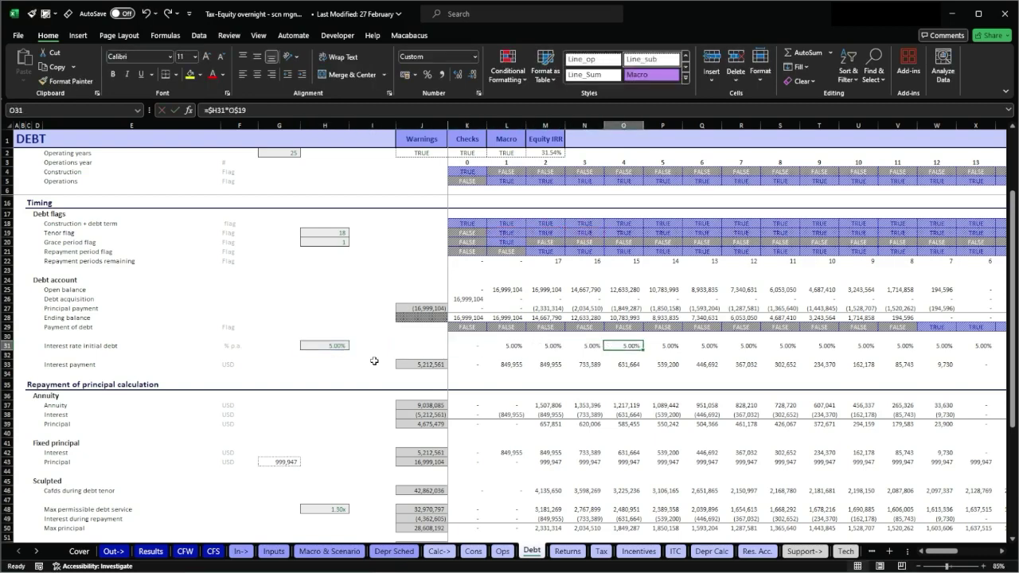
{"action": "key", "text": "Tab"}
{"action": "key", "text": "Right"}
{"action": "key", "text": "Left"}
{"action": "key", "text": "Left"}
{"action": "key", "text": "Left"}
{"action": "key", "text": "Left"}
{"action": "key", "text": "Left"}
{"action": "key", "text": "Left"}
{"action": "key", "text": "Left"}
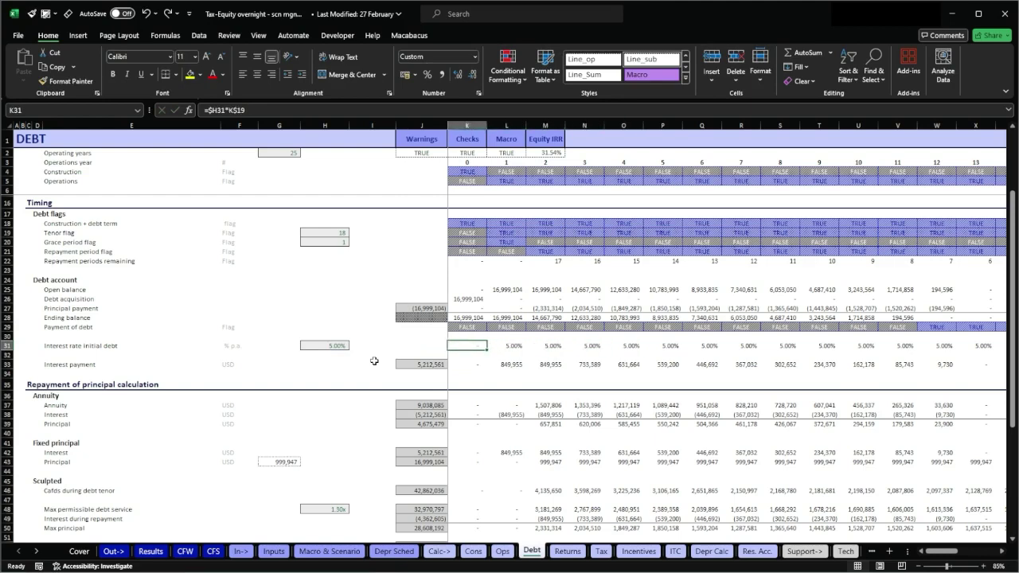
Step: Redo the deletion of cell H31, check the broken formula in L31, and return to H31
{"action": "key", "text": "Delete"}
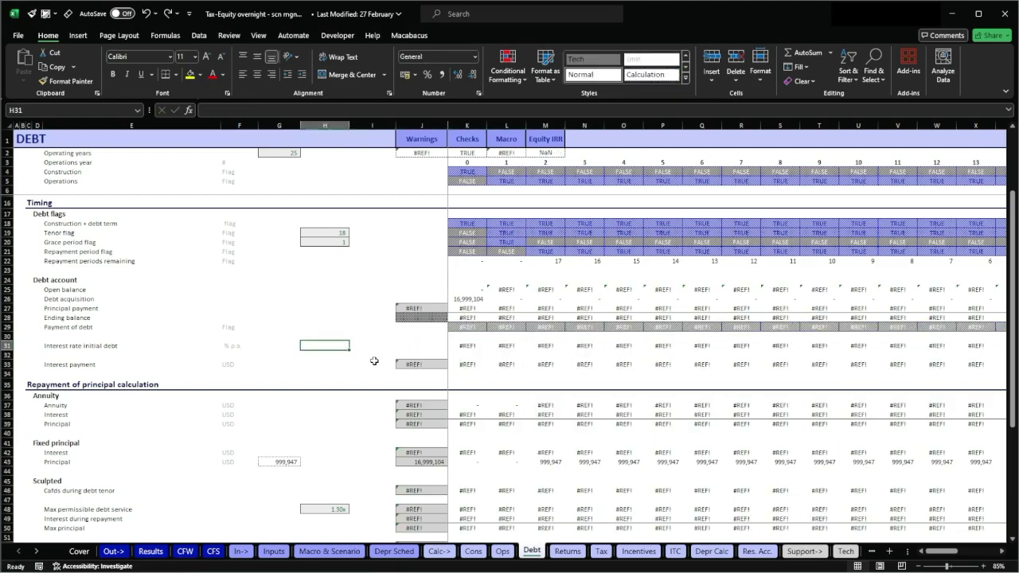
{"action": "left_click", "coordinate": [515, 346]}
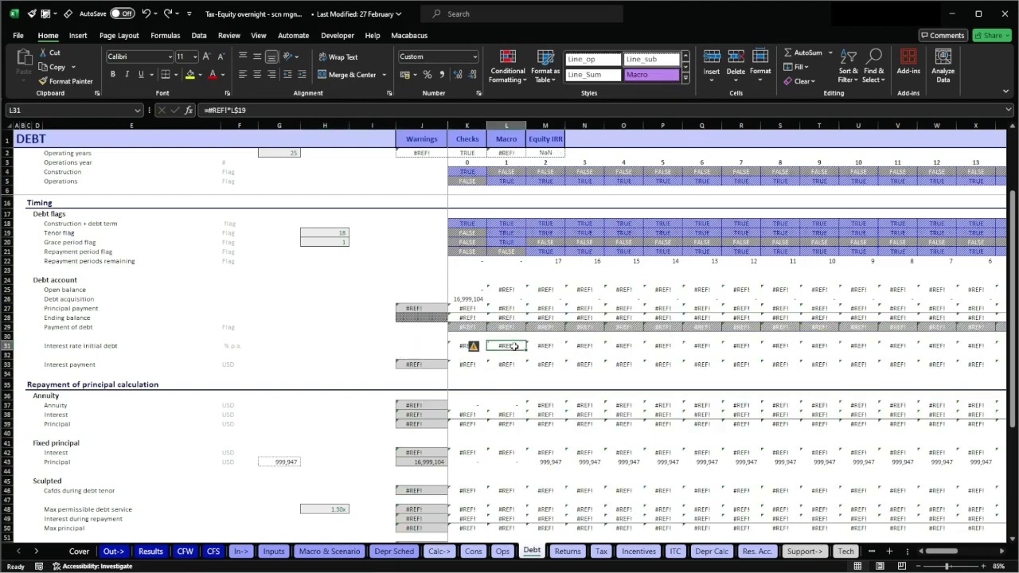
{"action": "key", "text": "Left"}
{"action": "key", "text": "Left"}
{"action": "key", "text": "Left"}
{"action": "key", "text": "Left"}
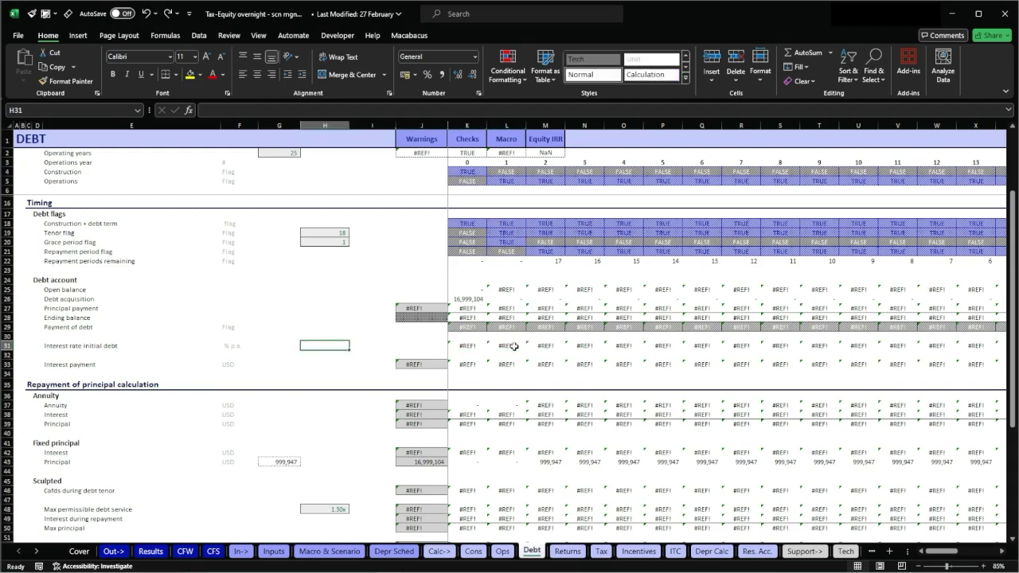
Step: Try to link H31 to the named range term_int_rate
{"action": "type", "text": "=int"}
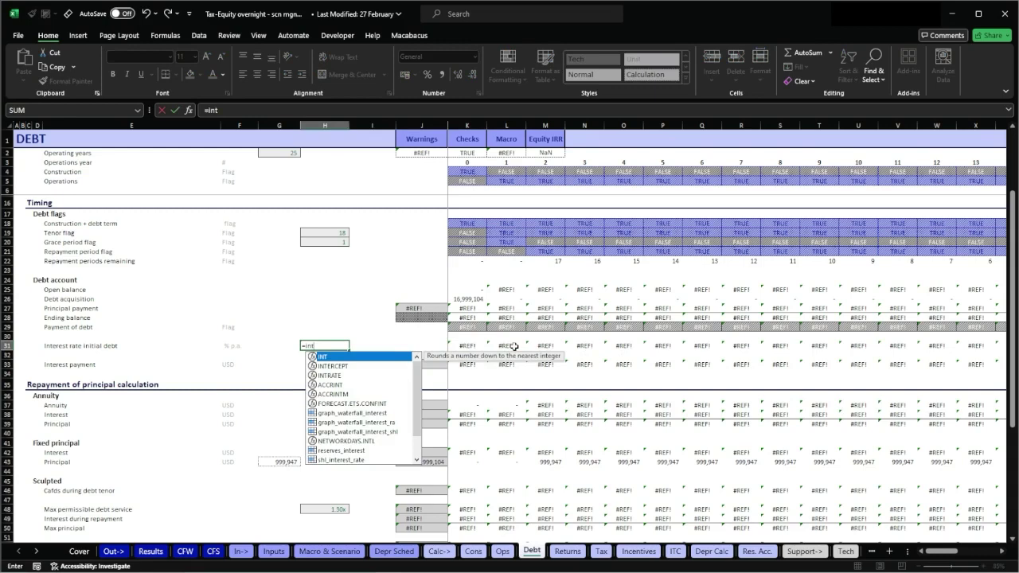
{"action": "scroll", "coordinate": [371, 411], "scroll_direction": "down", "scroll_amount": 1}
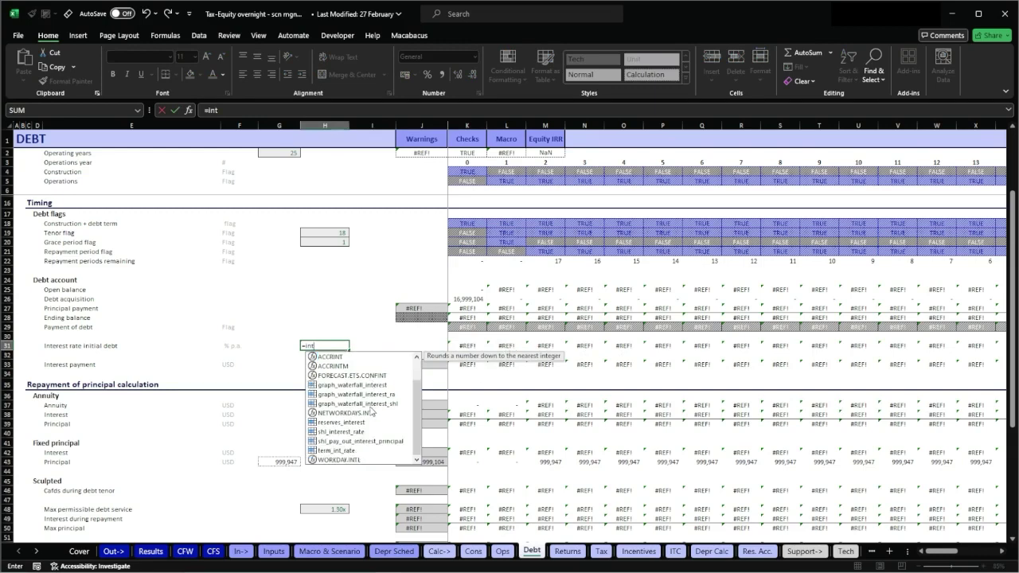
{"action": "left_click", "coordinate": [348, 450]}
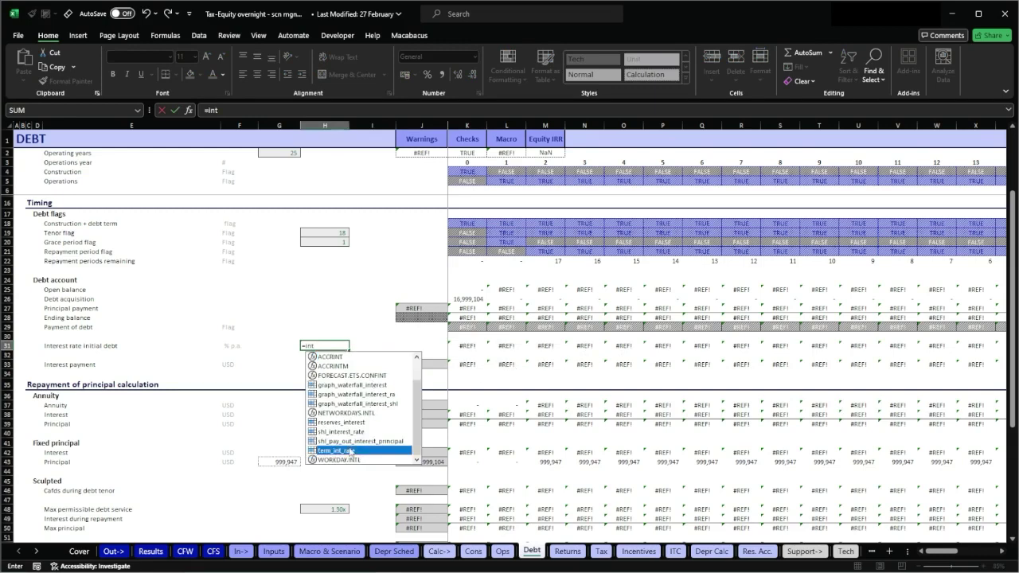
{"action": "key", "text": "F2"}
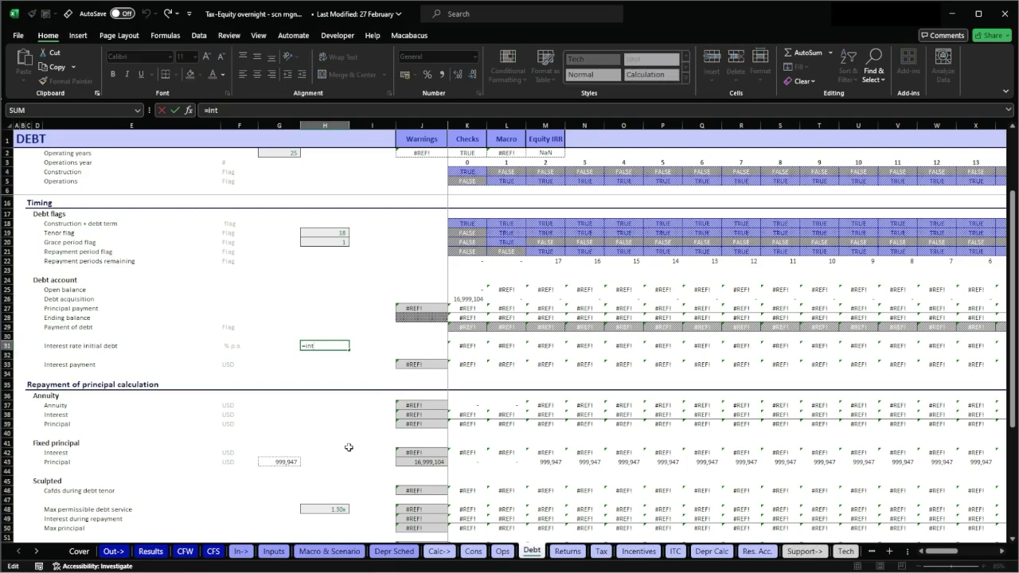
{"action": "key", "text": "ctrl+Return"}
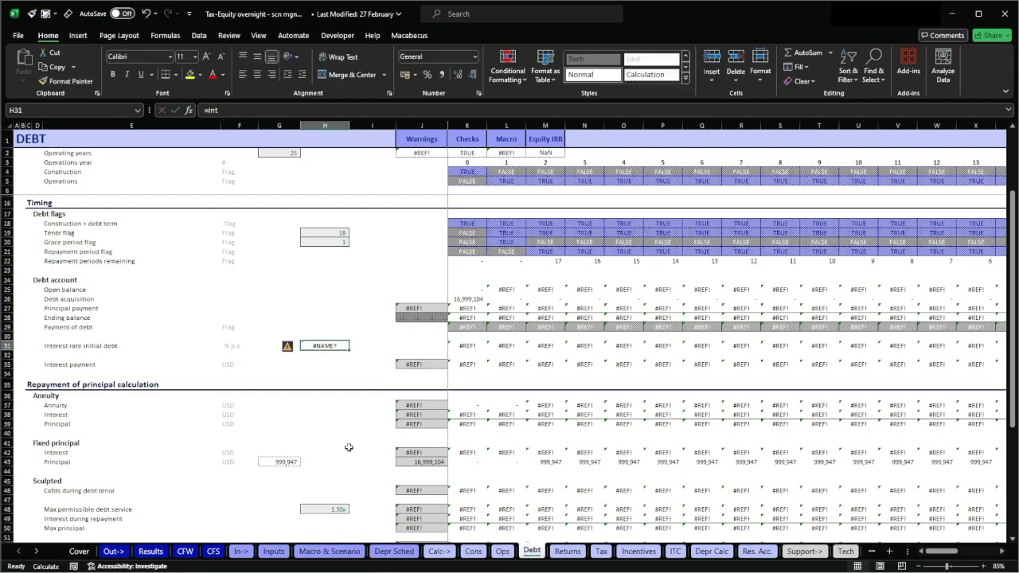
Step: Enter the formula =term_int_rate in H31
{"action": "type", "text": "=int"}
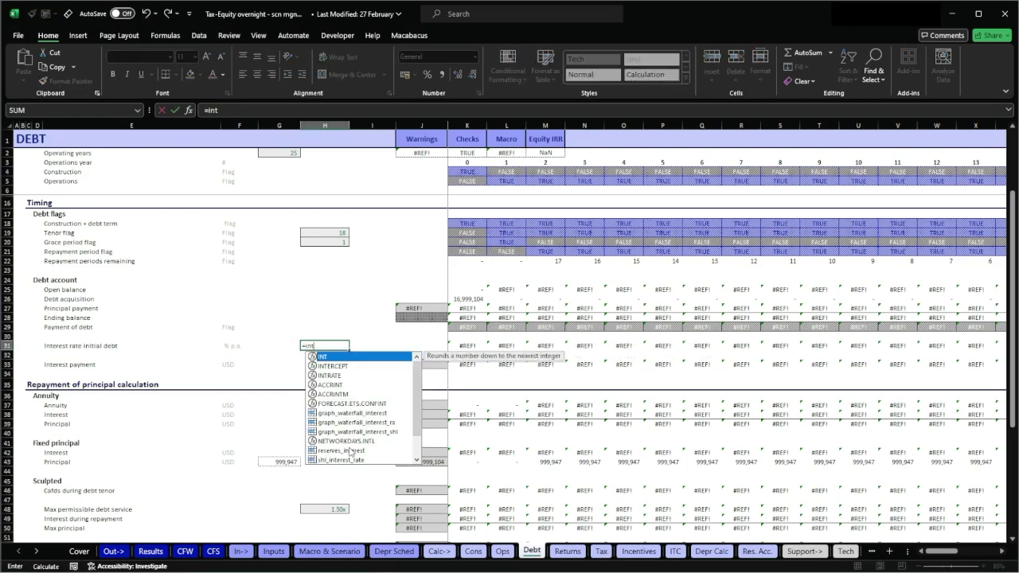
{"action": "scroll", "coordinate": [351, 451], "scroll_direction": "down", "scroll_amount": 3}
{"action": "double_click", "coordinate": [348, 448]}
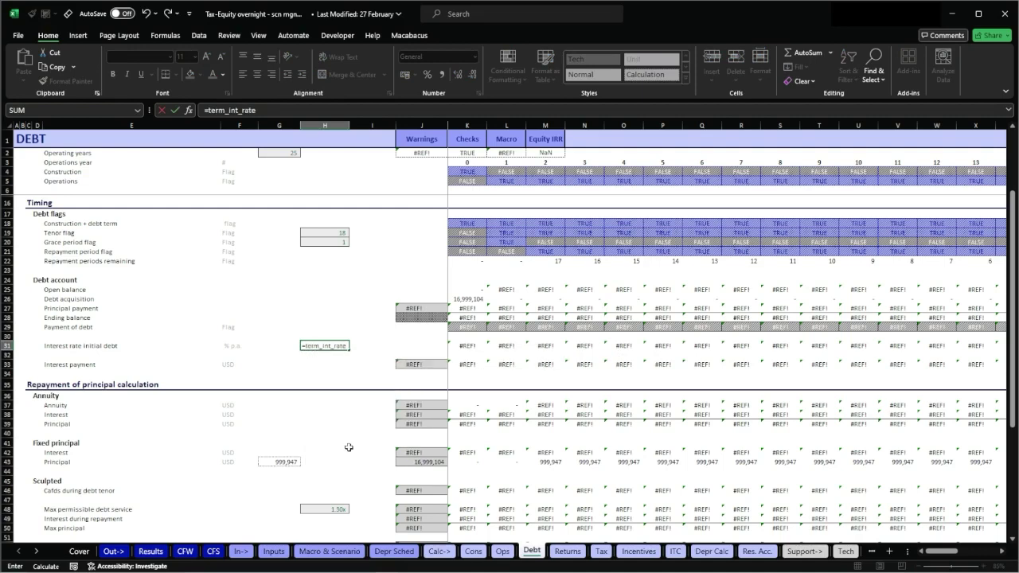
{"action": "key", "text": "ctrl+Return"}
Step: Style H31 like the other grey linked inputs on the sheet and apply the Percent cell style
{"action": "key", "text": "alt+2"}
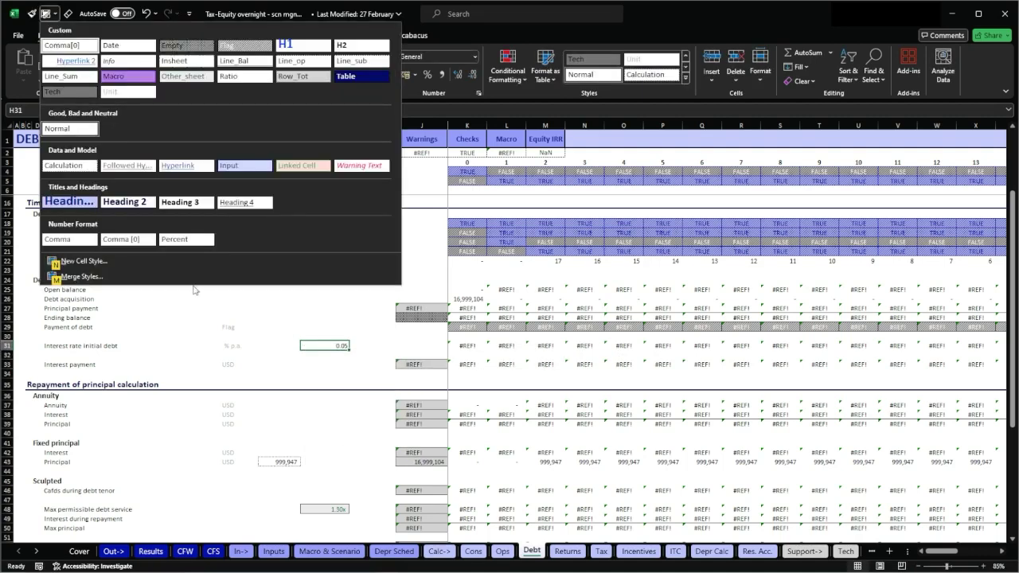
{"action": "left_click", "coordinate": [238, 165]}
{"action": "key", "text": "alt+2"}
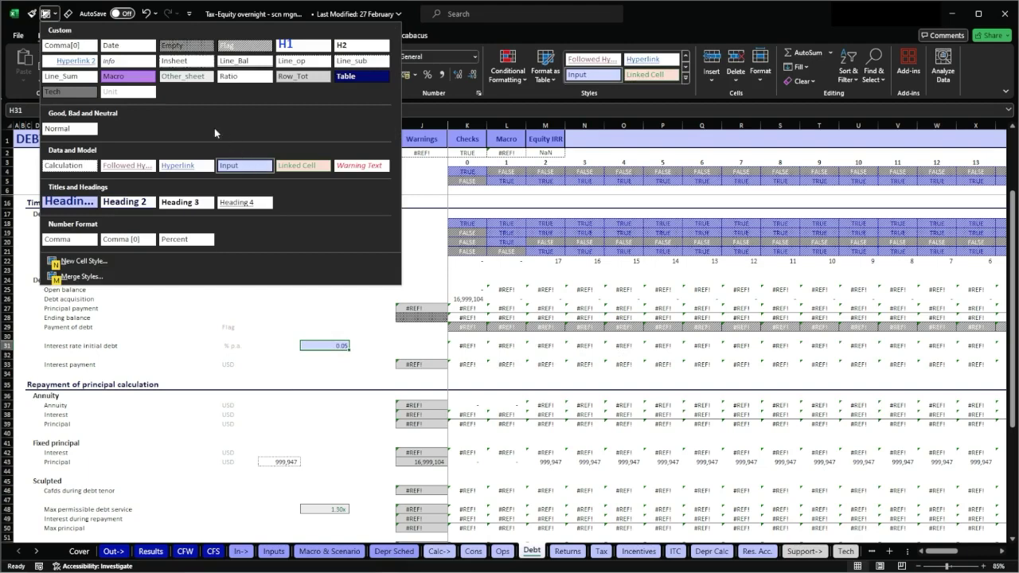
{"action": "left_click", "coordinate": [186, 243]}
{"action": "key", "text": "alt+2"}
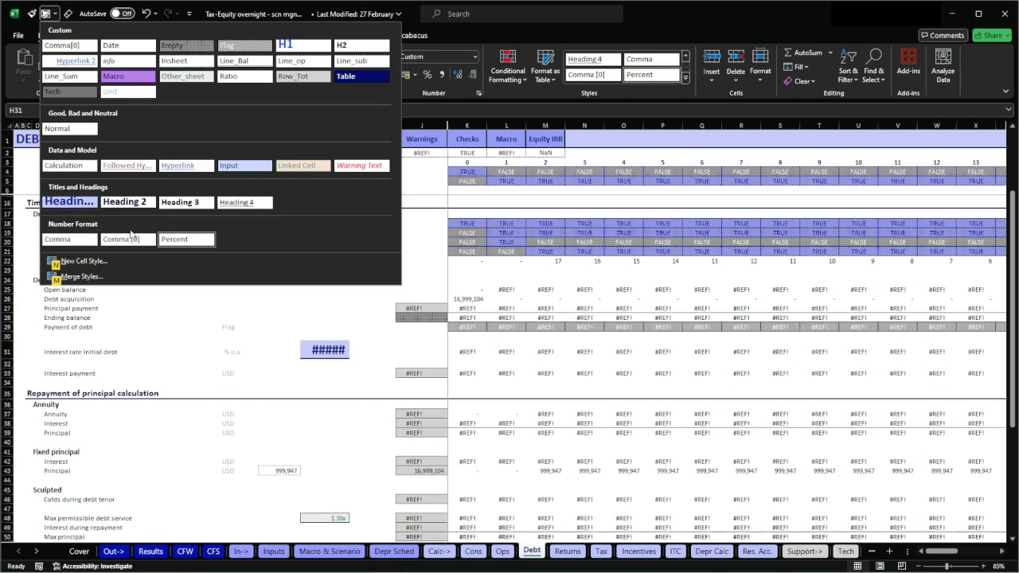
{"action": "key", "text": "Escape"}
{"action": "key", "text": "Escape"}
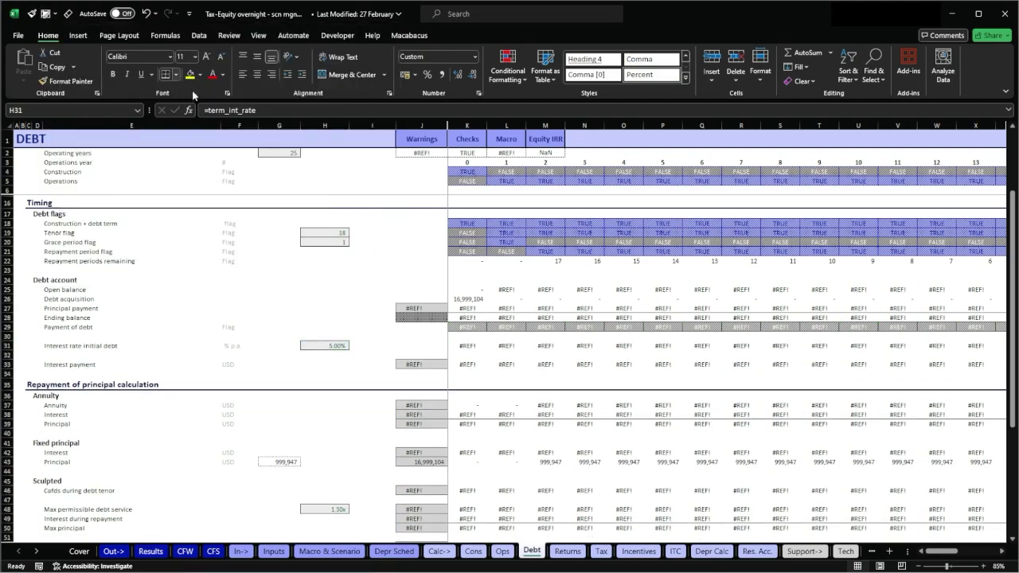
Step: Replace the #REF! in K31's formula with a column-locked reference to H31, giving =$H31*K$19
{"action": "key", "text": "Right"}
{"action": "key", "text": "Right"}
{"action": "key", "text": "Right"}
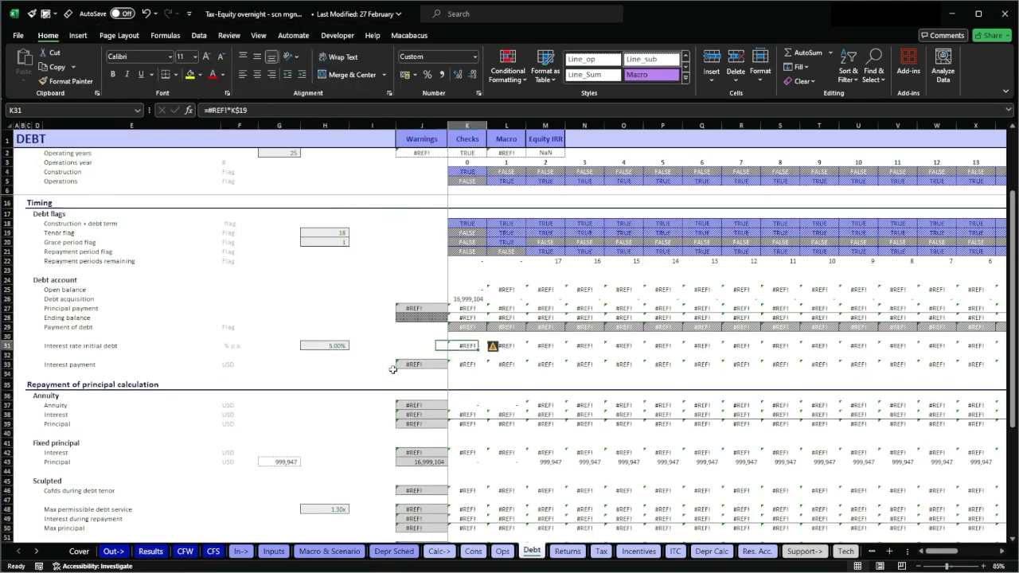
{"action": "key", "text": "F2"}
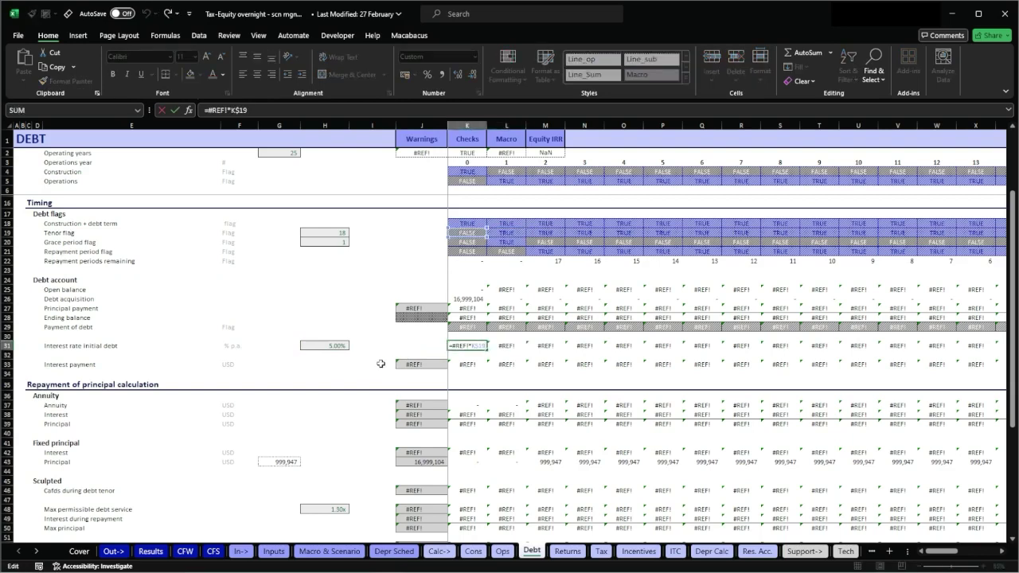
{"action": "double_click", "coordinate": [455, 341]}
{"action": "key", "text": "BackSpace"}
{"action": "key", "text": "Left"}
{"action": "key", "text": "Left"}
{"action": "key", "text": "Left"}
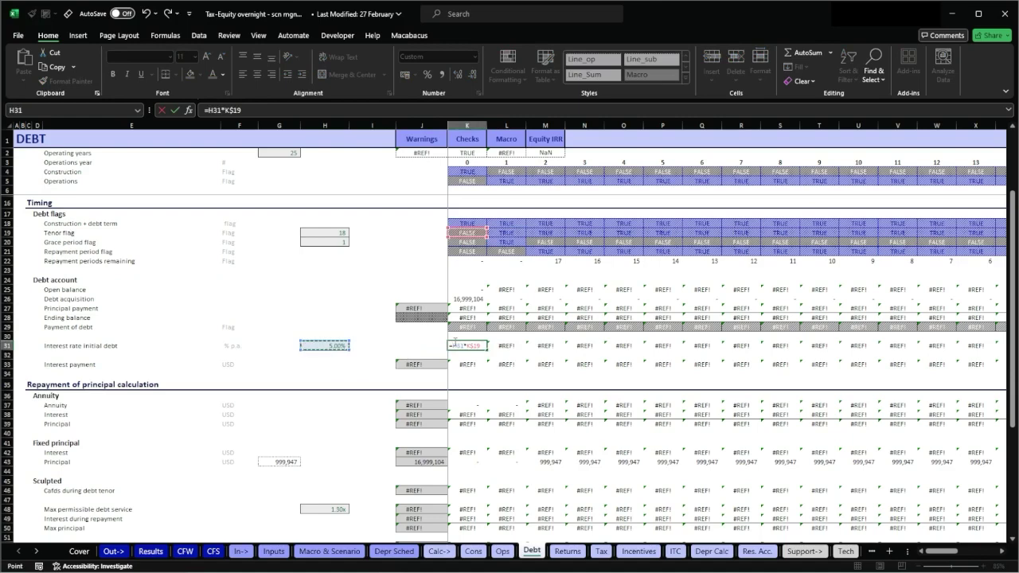
{"action": "key", "text": "F4"}
{"action": "key", "text": "F4"}
{"action": "key", "text": "F4"}
{"action": "key", "text": "ctrl+Return"}
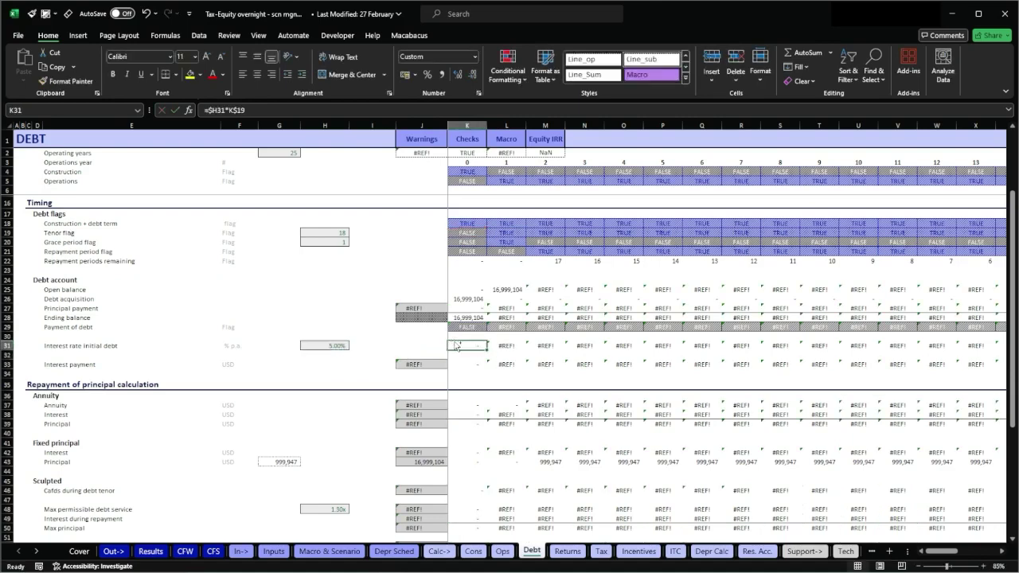
Step: Copy the corrected K31 formula across the rest of the Interest rate initial debt row
{"action": "key", "text": "ctrl+c"}
{"action": "key", "text": "ctrl+shift+Right"}
{"action": "key", "text": "Return"}
{"action": "key", "text": "Left"}
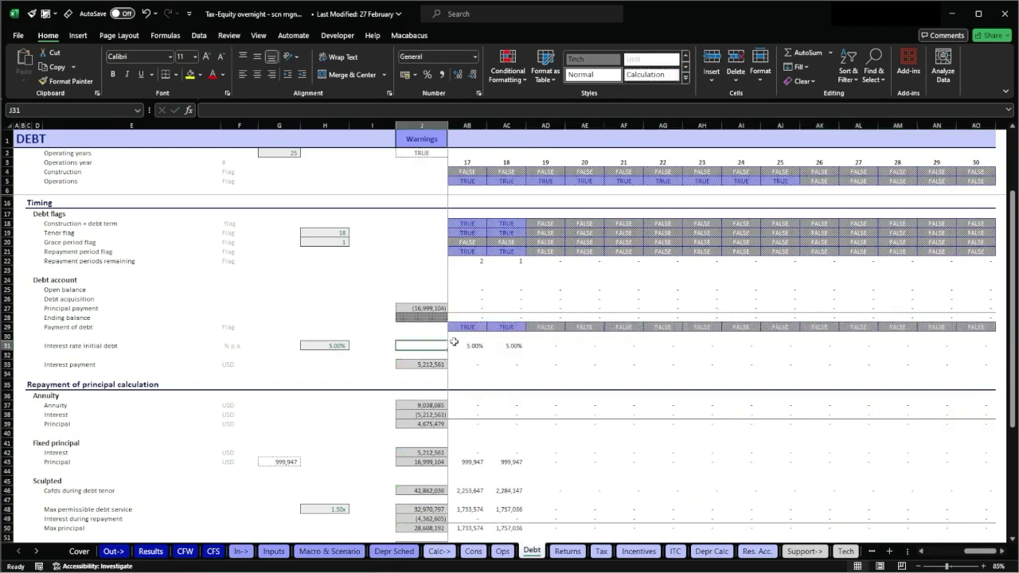
{"action": "key", "text": "Right"}
{"action": "key", "text": "Right"}
{"action": "key", "text": "Right"}
{"action": "key", "text": "Right"}
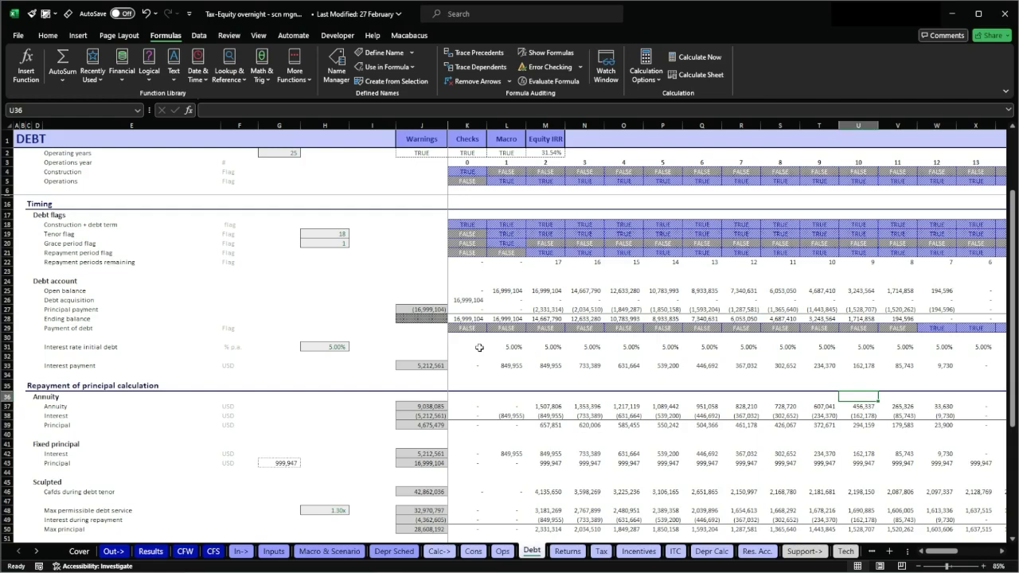
Step: Delete the entire Grace period flag row (row 20) and check the resulting formula in L20
{"action": "scroll", "coordinate": [479, 347], "scroll_direction": "up", "scroll_amount": 2}
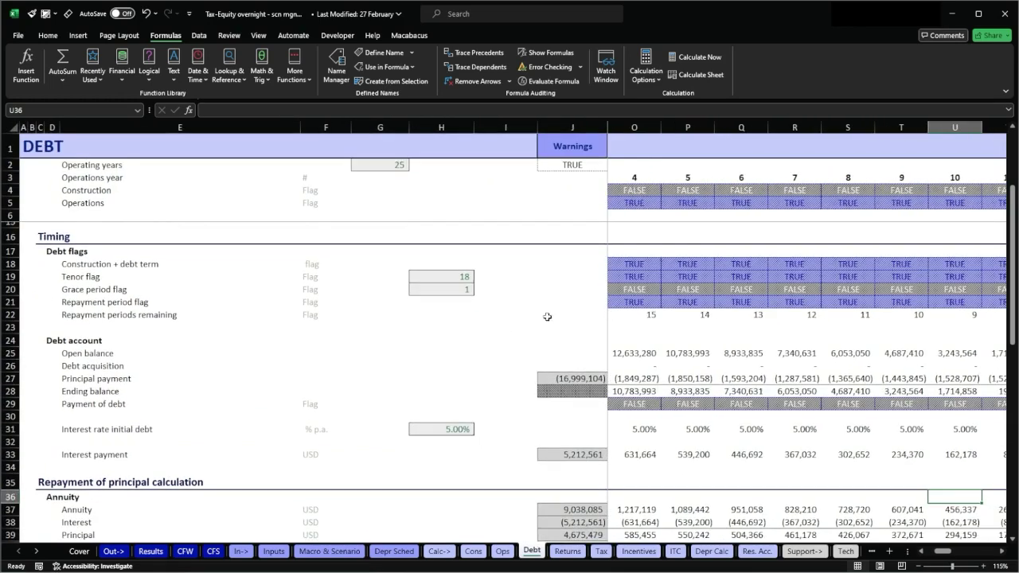
{"action": "left_click", "coordinate": [627, 289]}
{"action": "key", "text": "Home"}
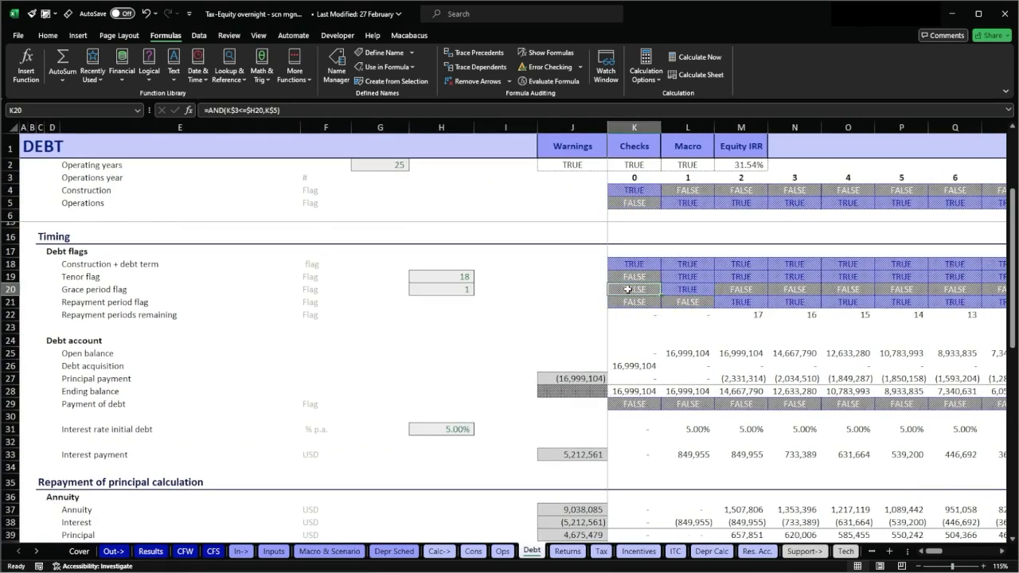
{"action": "key", "text": "shift+space"}
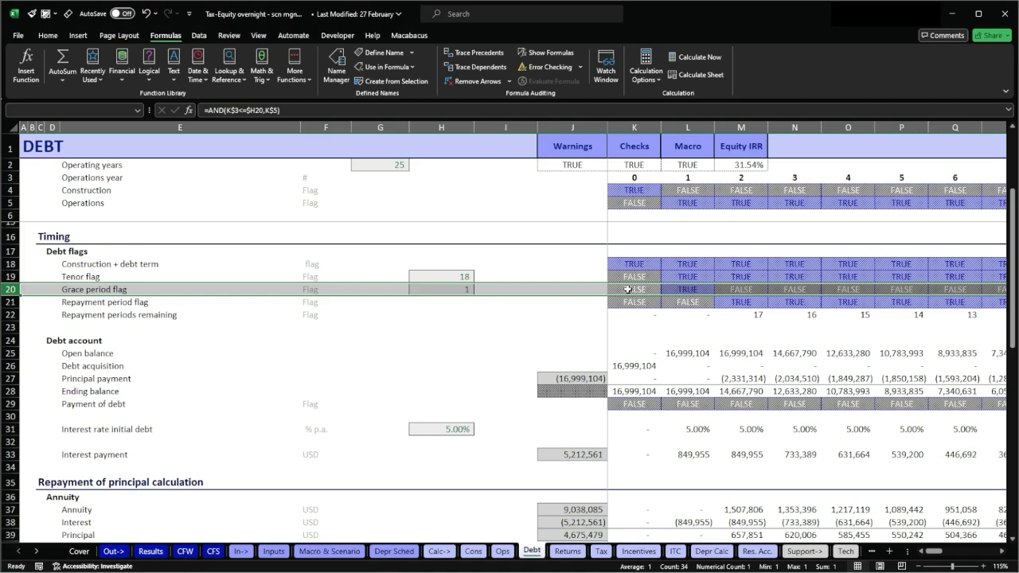
{"action": "key", "text": "ctrl+minus"}
{"action": "key", "text": "Right"}
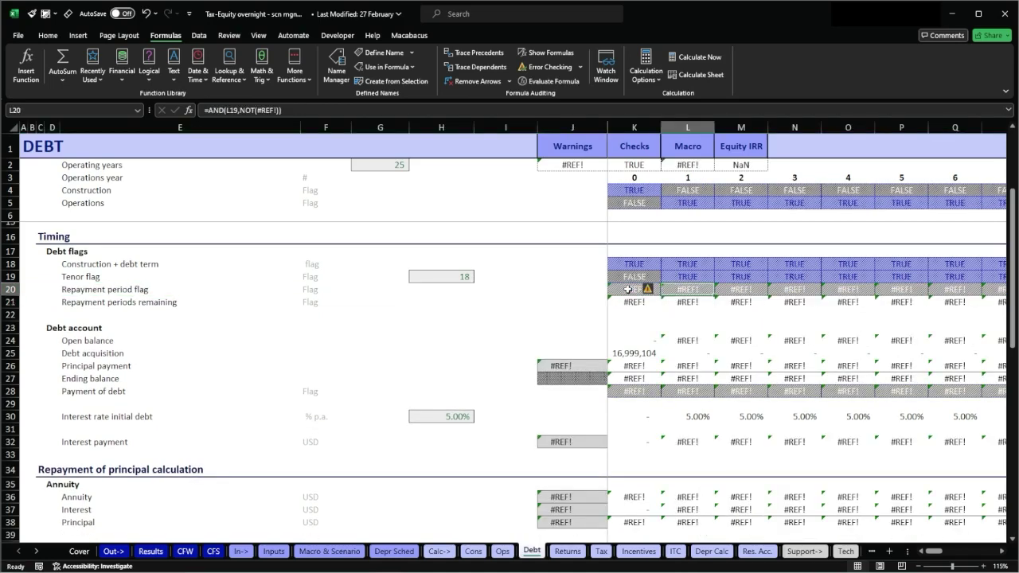
Step: Check the Repayment periods remaining formula in L21 and examine how far the #REF! errors spread through the Debt sheet
{"action": "key", "text": "Down"}
{"action": "scroll", "coordinate": [662, 356], "scroll_direction": "down", "scroll_amount": 1}
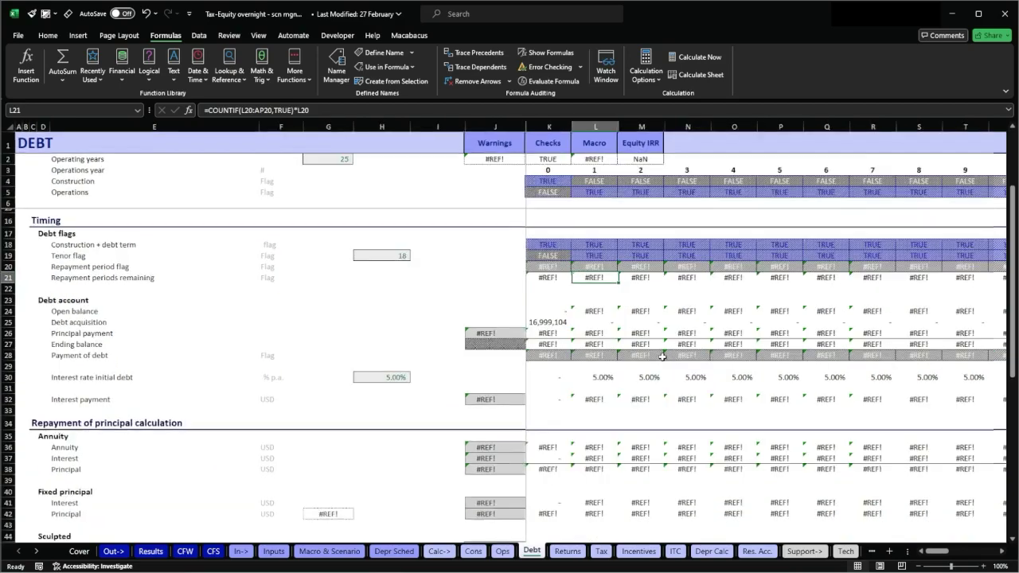
{"action": "scroll", "coordinate": [662, 357], "scroll_direction": "down", "scroll_amount": 1}
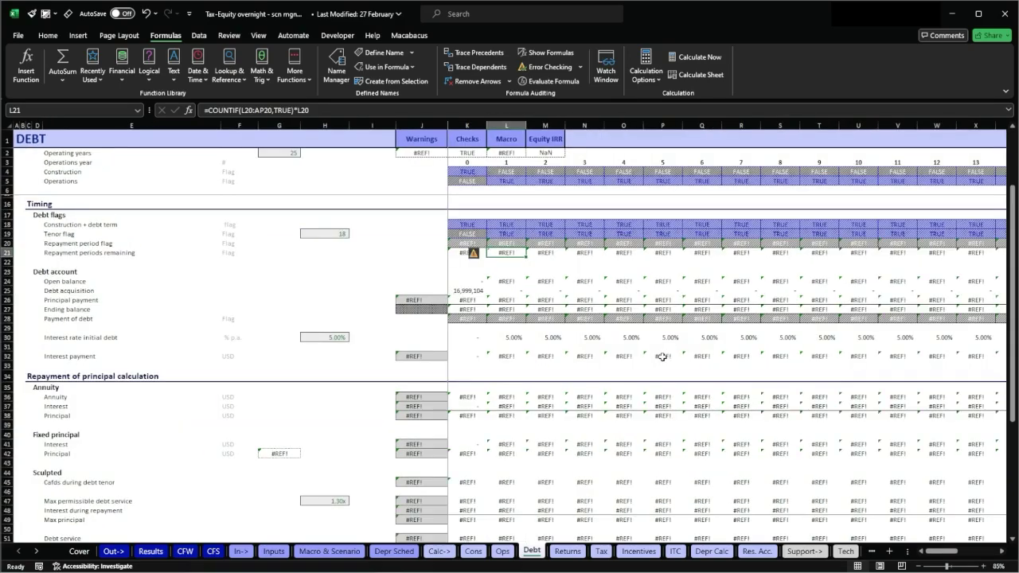
{"action": "scroll", "coordinate": [663, 357], "scroll_direction": "up", "scroll_amount": 2}
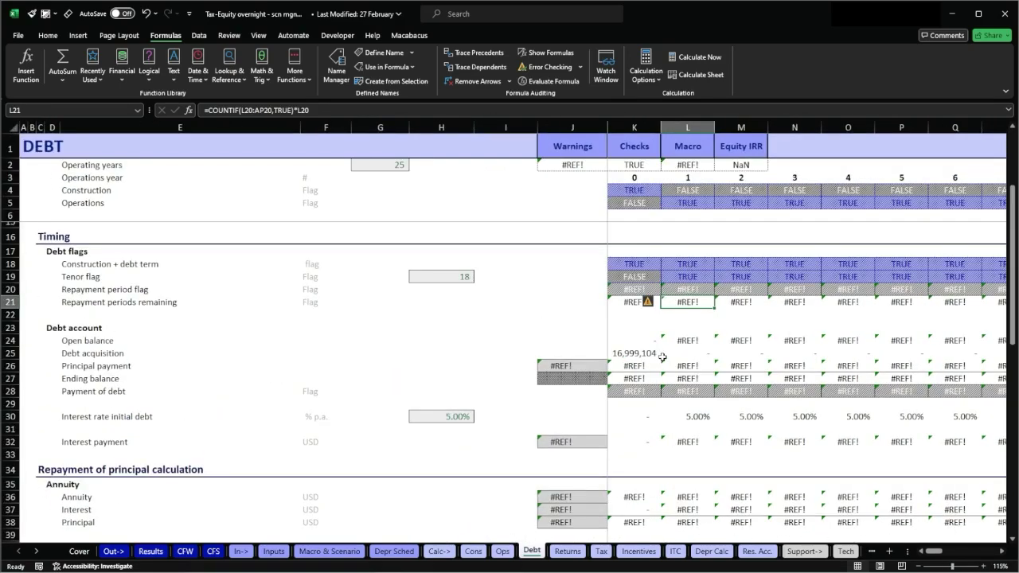
{"action": "scroll", "coordinate": [663, 356], "scroll_direction": "down", "scroll_amount": 1}
{"action": "scroll", "coordinate": [662, 357], "scroll_direction": "down", "scroll_amount": 1}
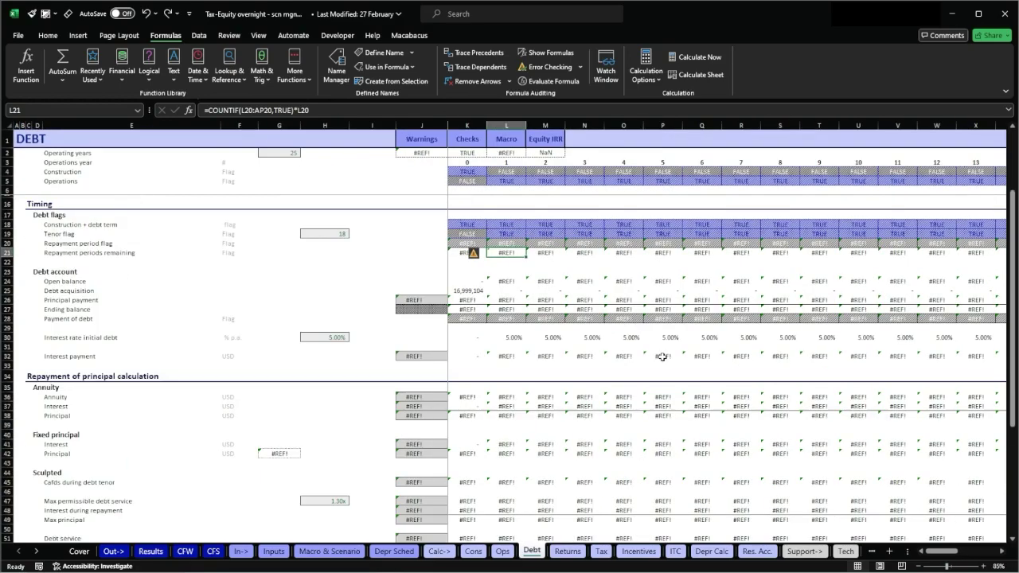
Step: Undo the deletion of the Grace period flag row
{"action": "key", "text": "ctrl+z"}
{"action": "scroll", "coordinate": [662, 357], "scroll_direction": "up", "scroll_amount": 2}
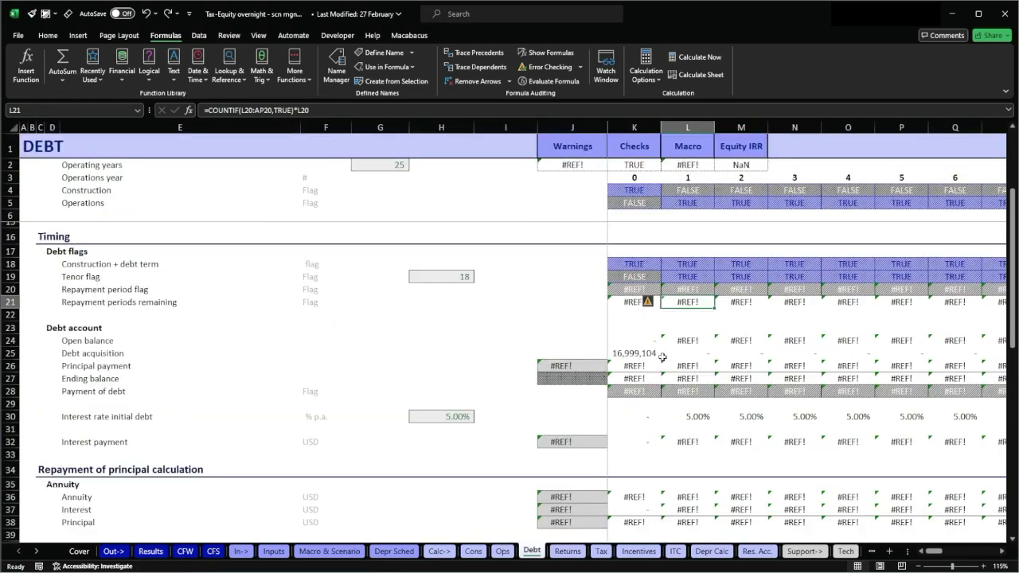
{"action": "key", "text": "Left"}
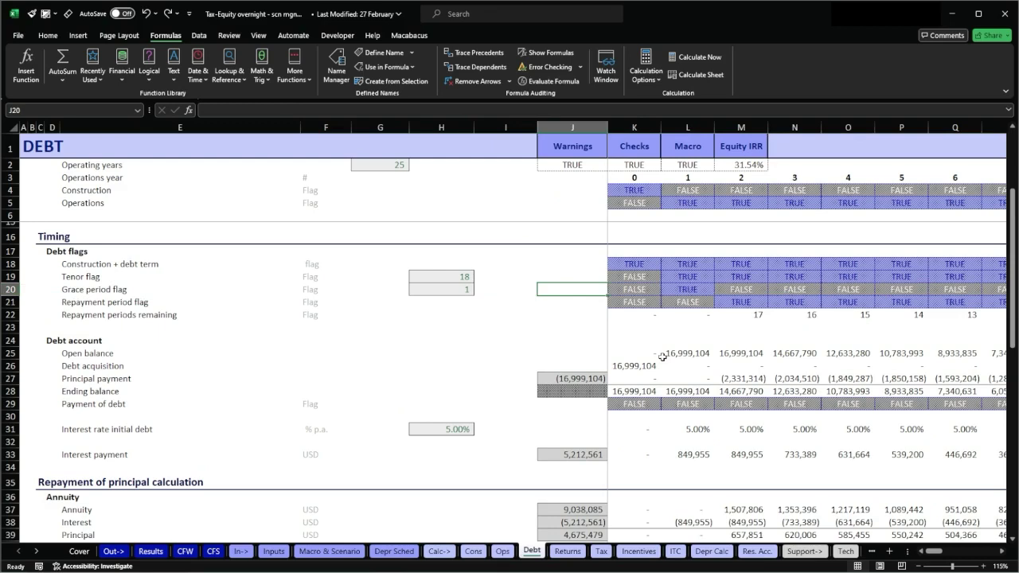
Step: Review the restored Grace period flag row and its formulas from K20 onward
{"action": "key", "text": "Right"}
{"action": "key", "text": "Left"}
{"action": "key", "text": "Left"}
{"action": "key", "text": "Left"}
{"action": "key", "text": "Left"}
{"action": "key", "text": "Right"}
{"action": "key", "text": "Right"}
{"action": "key", "text": "Right"}
{"action": "key", "text": "Right"}
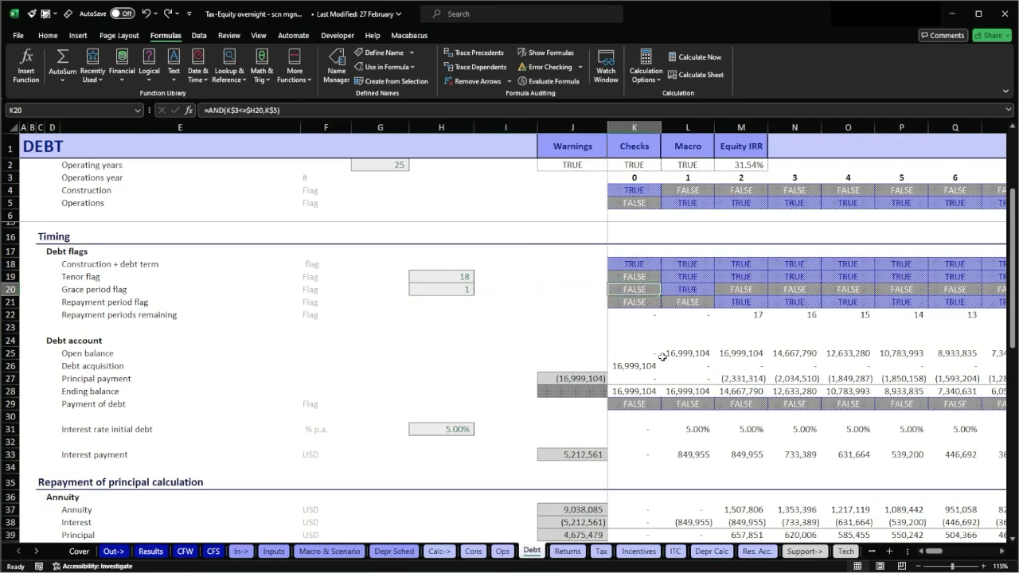
{"action": "key", "text": "shift+space"}
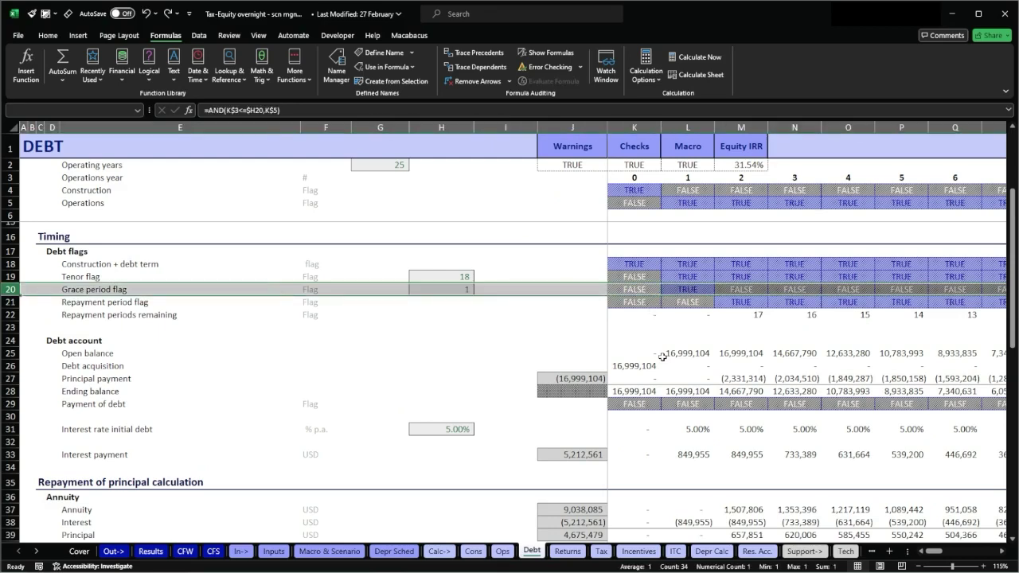
{"action": "key", "text": "Right"}
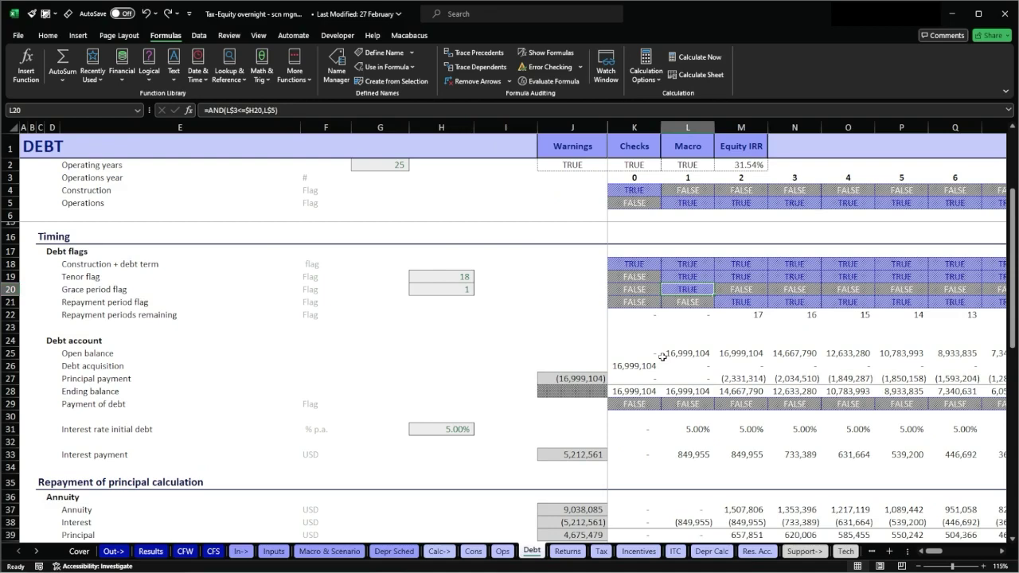
{"action": "key", "text": "Left"}
{"action": "key", "text": "shift+Right"}
{"action": "key", "text": "shift+Right"}
{"action": "key", "text": "shift+Right"}
{"action": "key", "text": "shift+Right"}
{"action": "key", "text": "shift+Right"}
{"action": "key", "text": "shift+Right"}
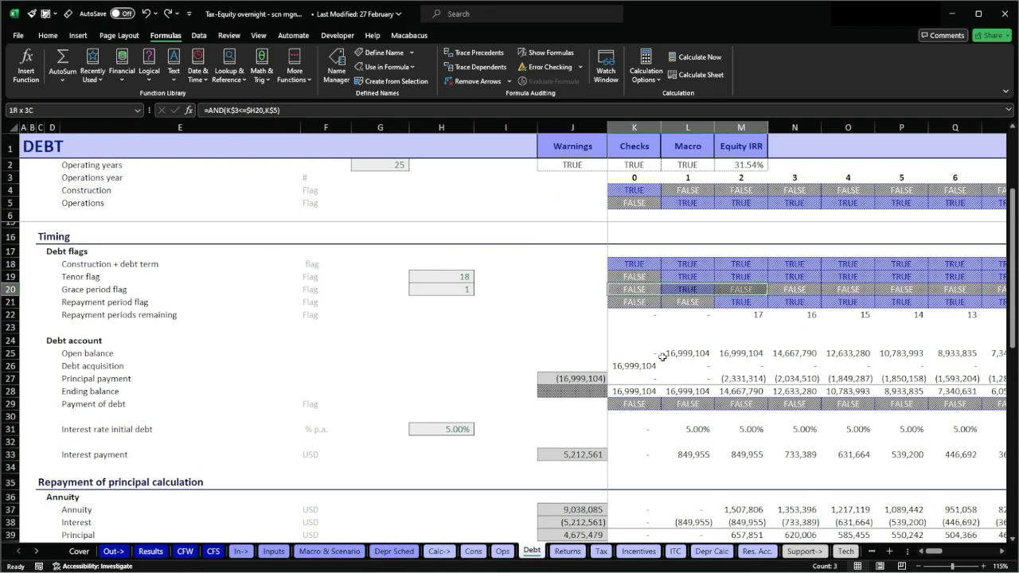
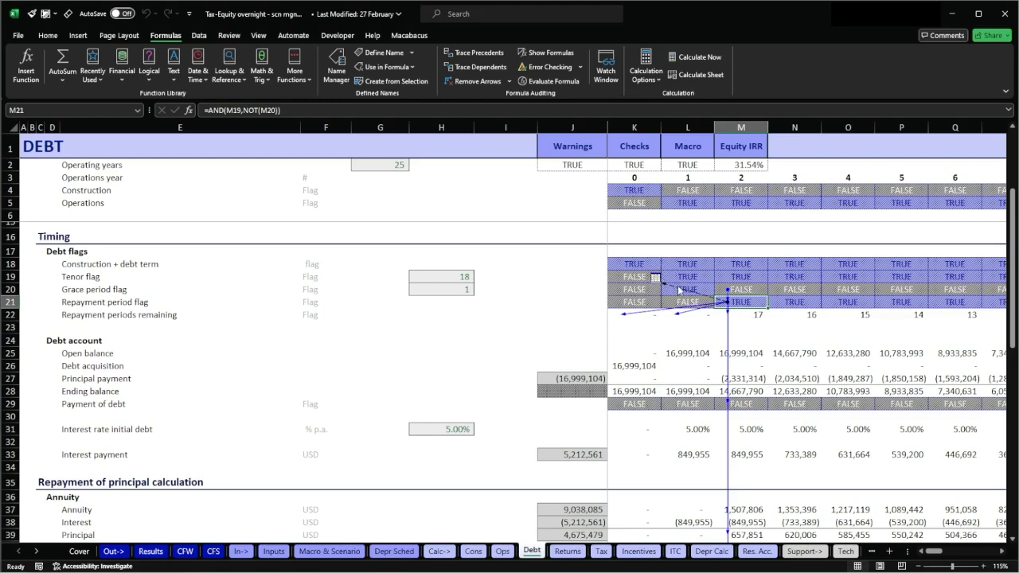
Step: Follow M21's off-sheet dependent to the Res. Acc. sheet, then return to its precedent on the Debt sheet
{"action": "double_click", "coordinate": [678, 291]}
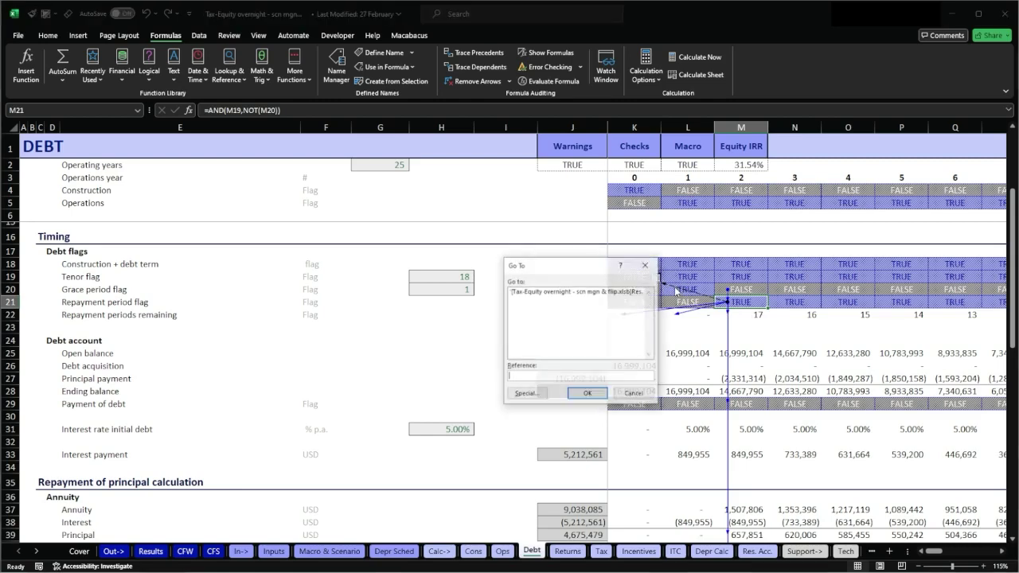
{"action": "left_click", "coordinate": [561, 293]}
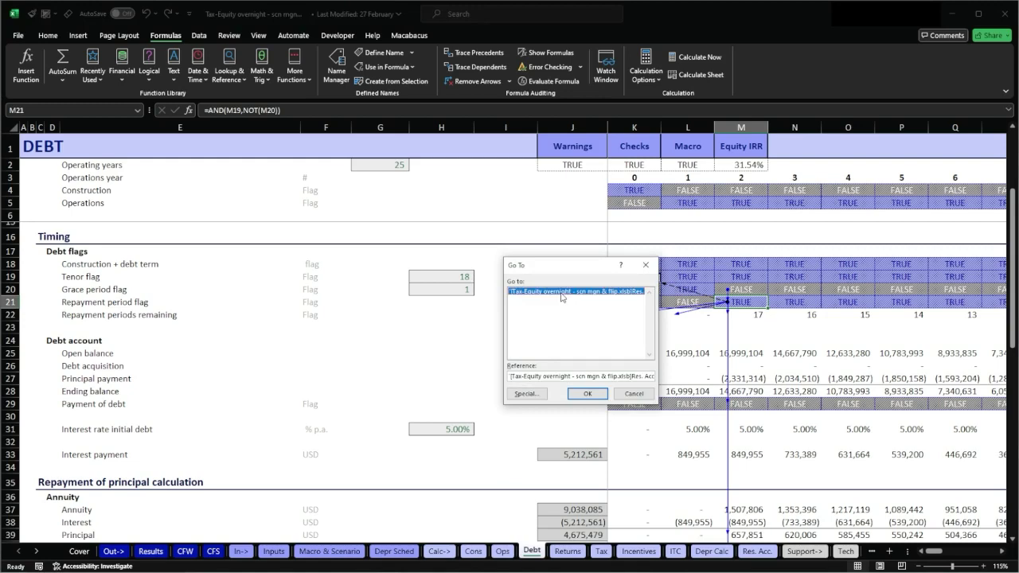
{"action": "left_click", "coordinate": [589, 395]}
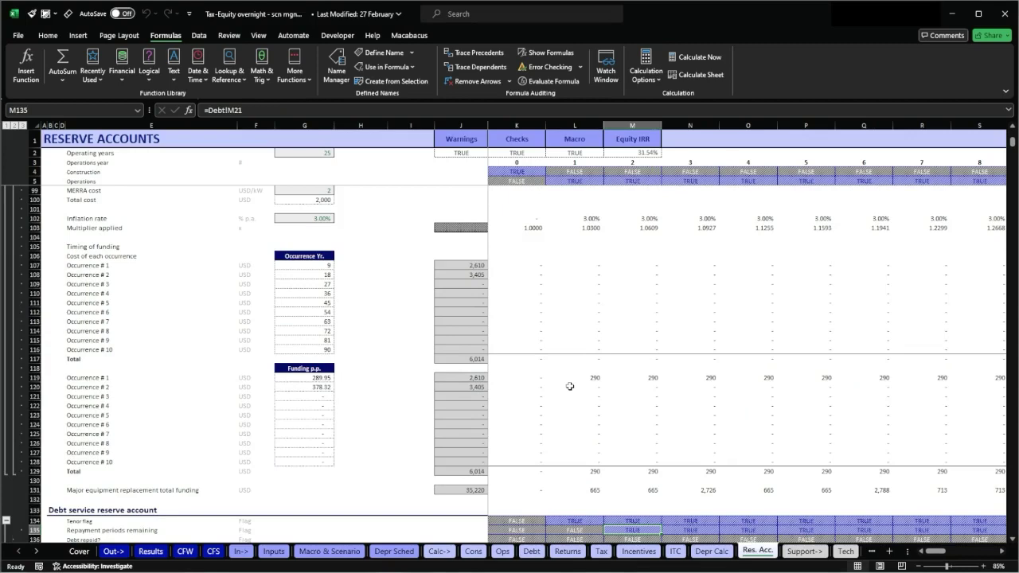
{"action": "scroll", "coordinate": [609, 434], "scroll_direction": "down", "scroll_amount": 1}
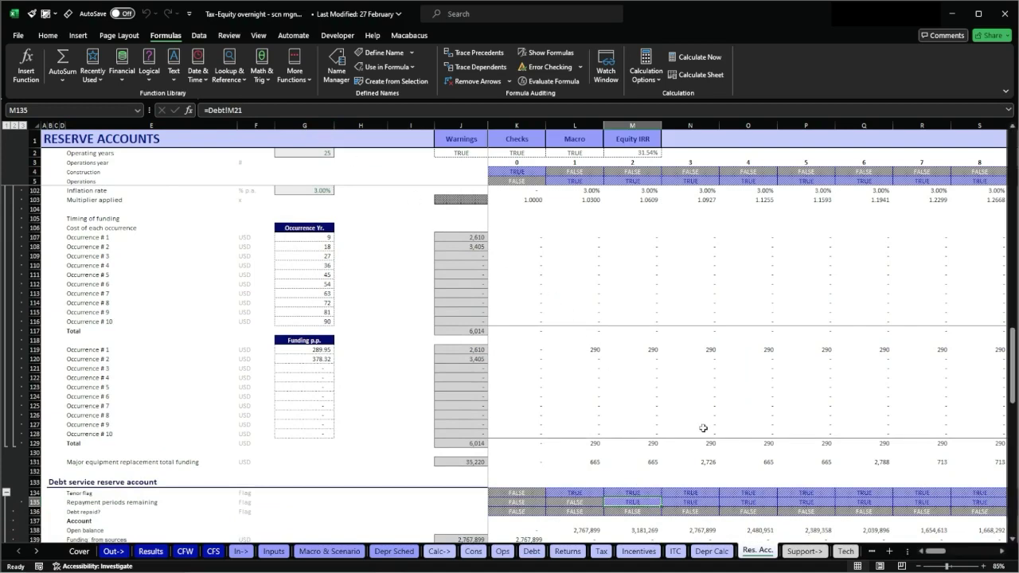
{"action": "key", "text": "ctrl+bracketleft"}
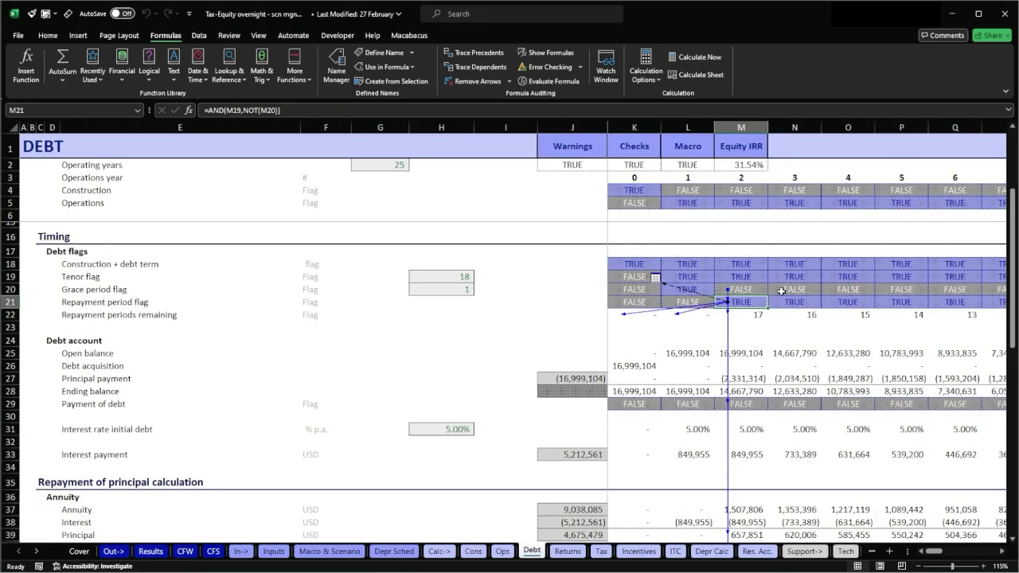
Step: Remove all trace arrows from the Debt sheet
{"action": "key", "text": "alt"}
{"action": "key", "text": "m"}
{"action": "key", "text": "a"}
{"action": "key", "text": "a"}
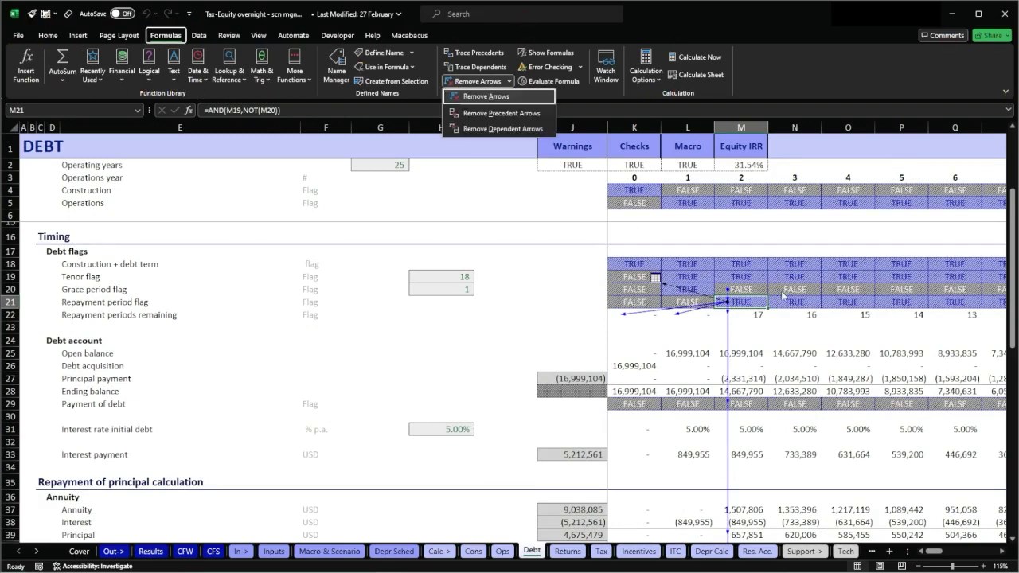
{"action": "key", "text": "a"}
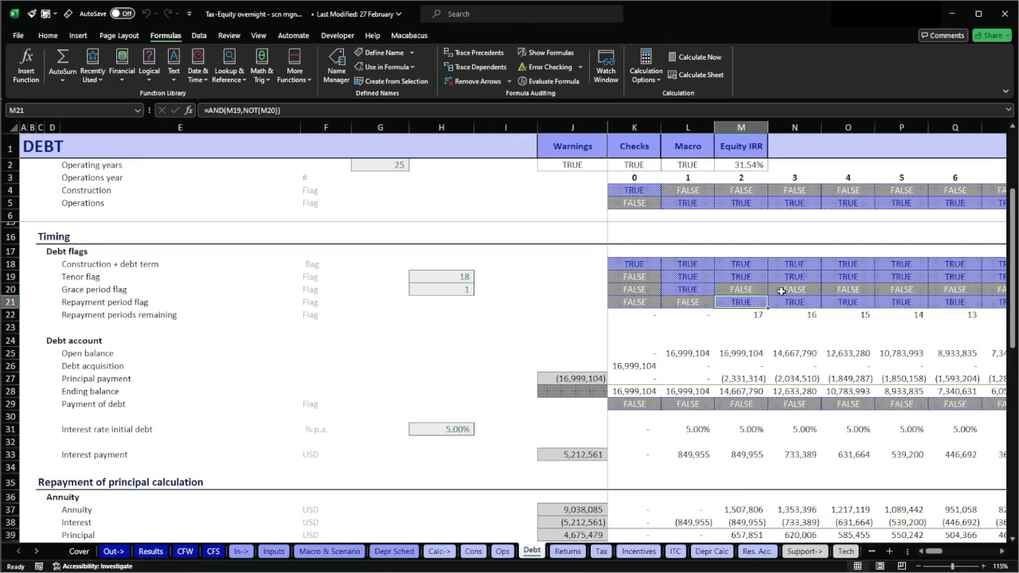
Step: Trace both the dependents and the precedents of the Grace period flag in L20
{"action": "key", "text": "Left"}
{"action": "key", "text": "Right"}
{"action": "key", "text": "Up"}
{"action": "key", "text": "Left"}
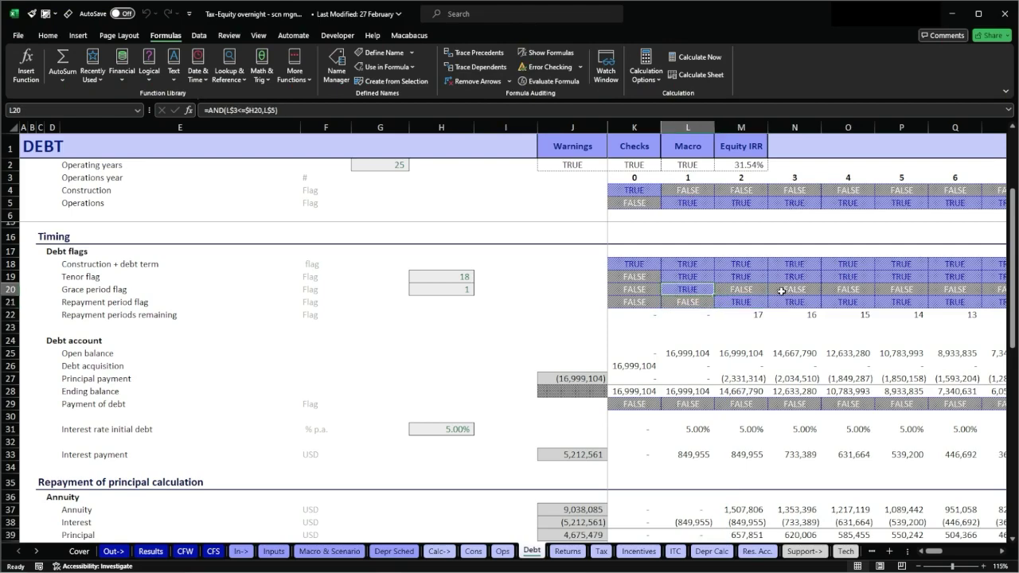
{"action": "key", "text": "alt"}
{"action": "key", "text": "m"}
{"action": "key", "text": "d"}
{"action": "key", "text": "alt"}
{"action": "key", "text": "m"}
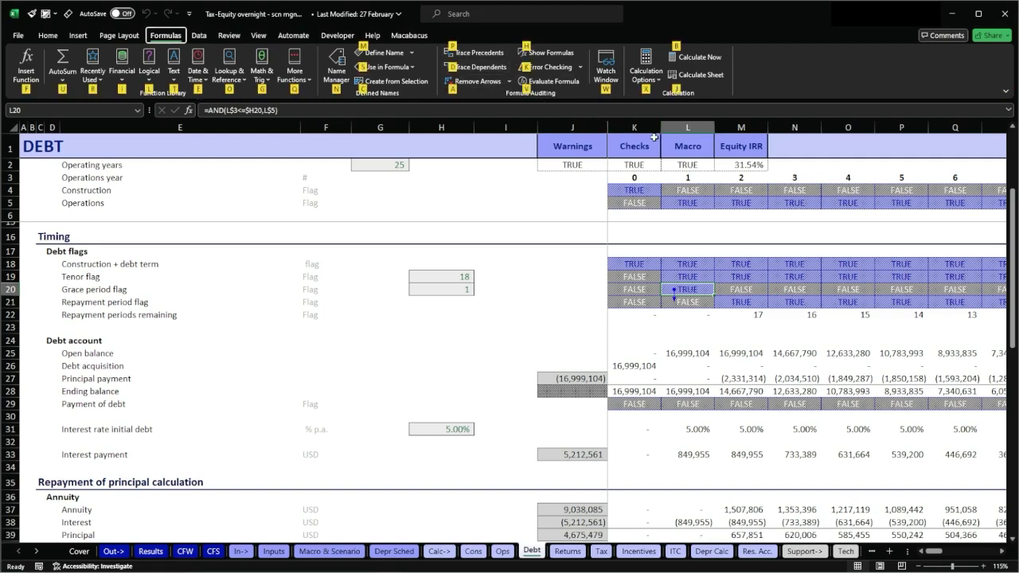
{"action": "key", "text": "p"}
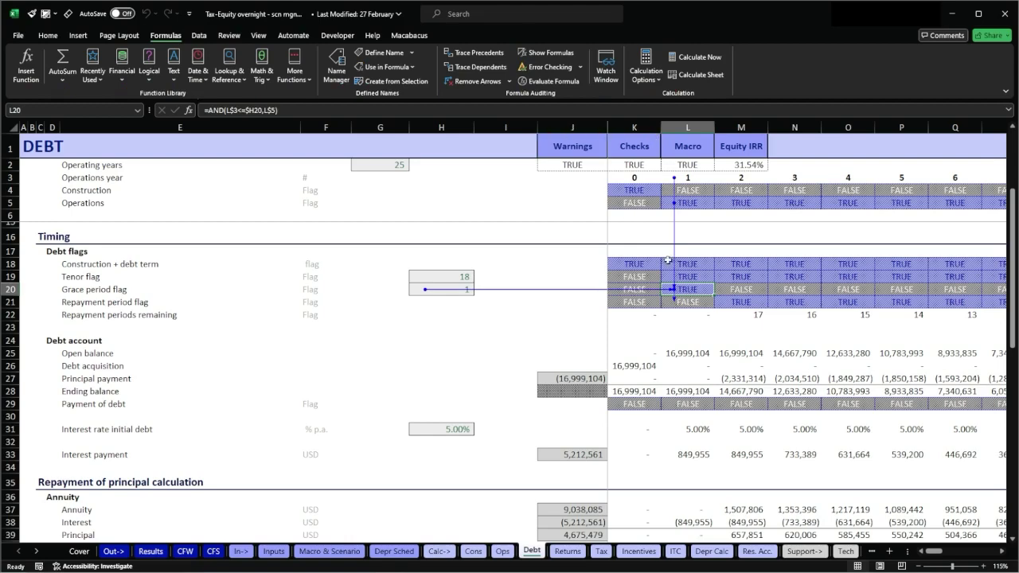
Step: Examine the cells referenced by L20's AND formula without changing it, and clear the trace arrows
{"action": "key", "text": "F2"}
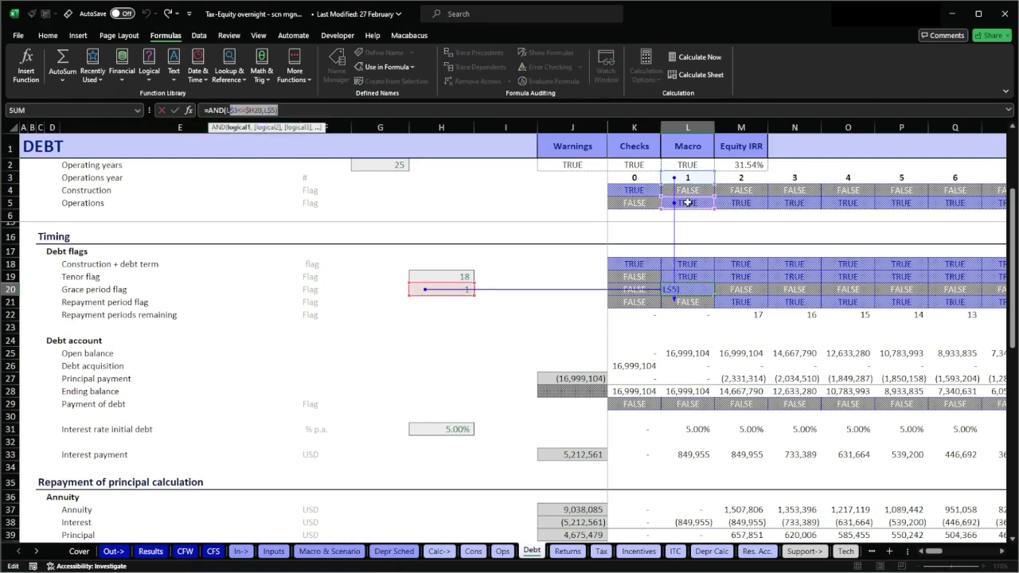
{"action": "key", "text": "Escape"}
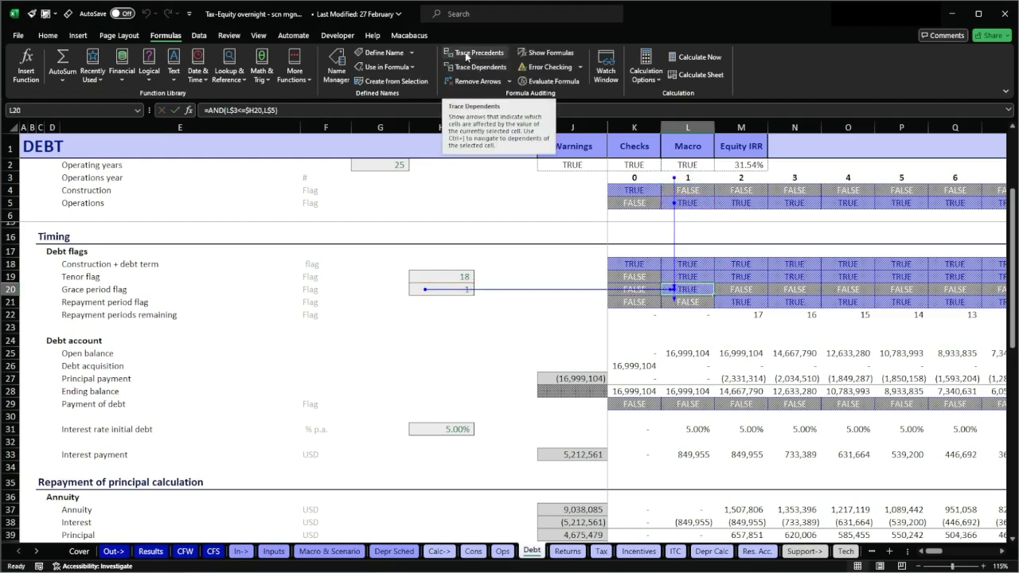
{"action": "left_click", "coordinate": [538, 66]}
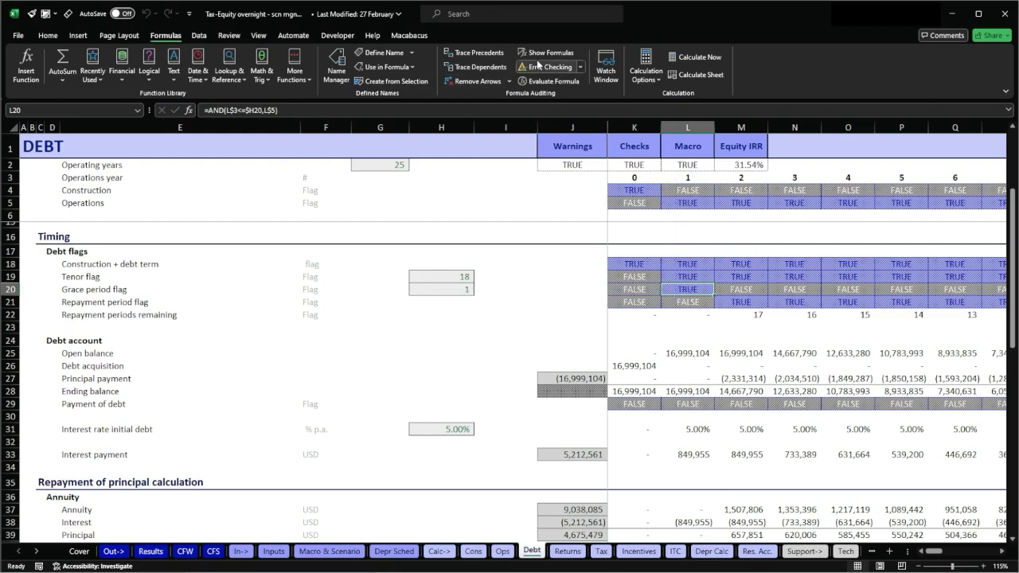
Step: Remove the NOT(K20) argument from the Repayment period flag formula in K21, leaving =AND(K19)
{"action": "key", "text": "shift+space"}
{"action": "key", "text": "Left"}
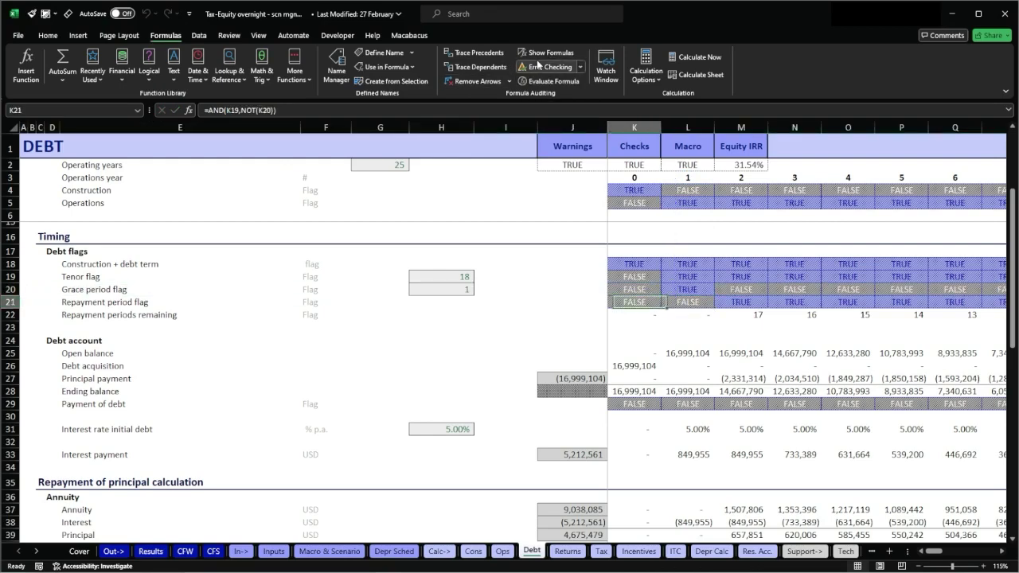
{"action": "key", "text": "Down"}
{"action": "key", "text": "F2"}
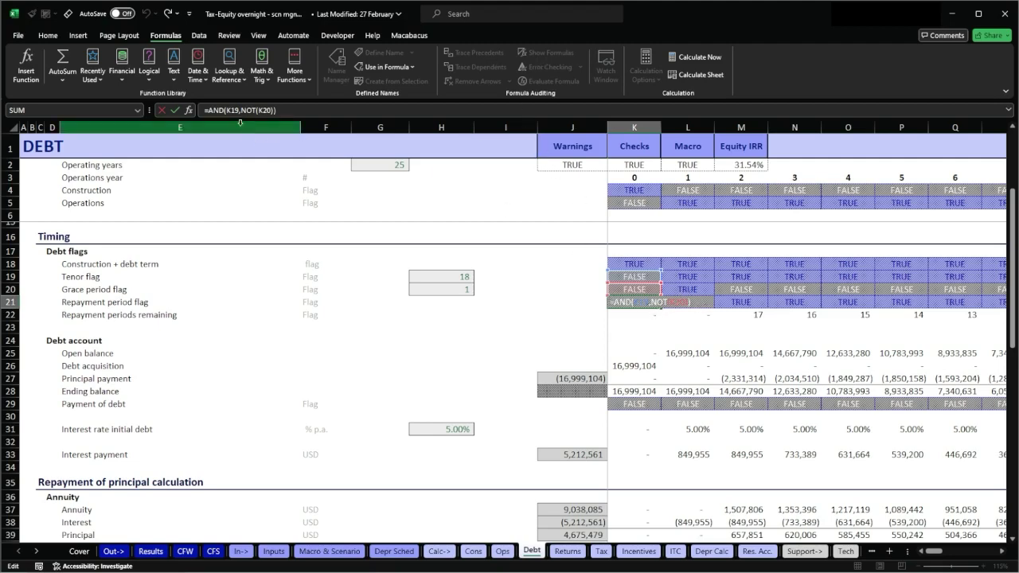
{"action": "left_click_drag", "start_coordinate": [239, 109], "coordinate": [277, 109]}
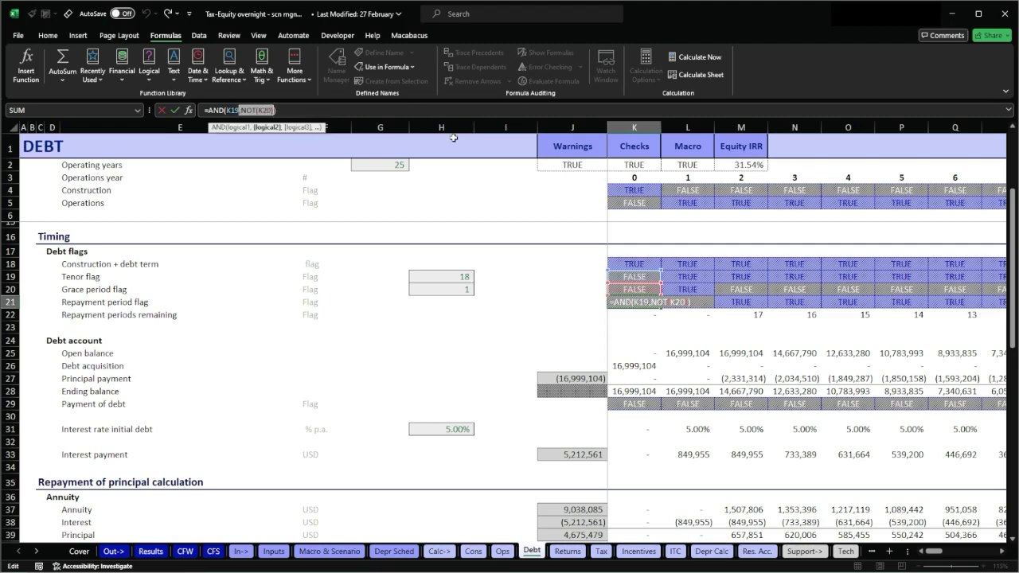
{"action": "key", "text": "BackSpace"}
{"action": "key", "text": "Return"}
{"action": "key", "text": "Up"}
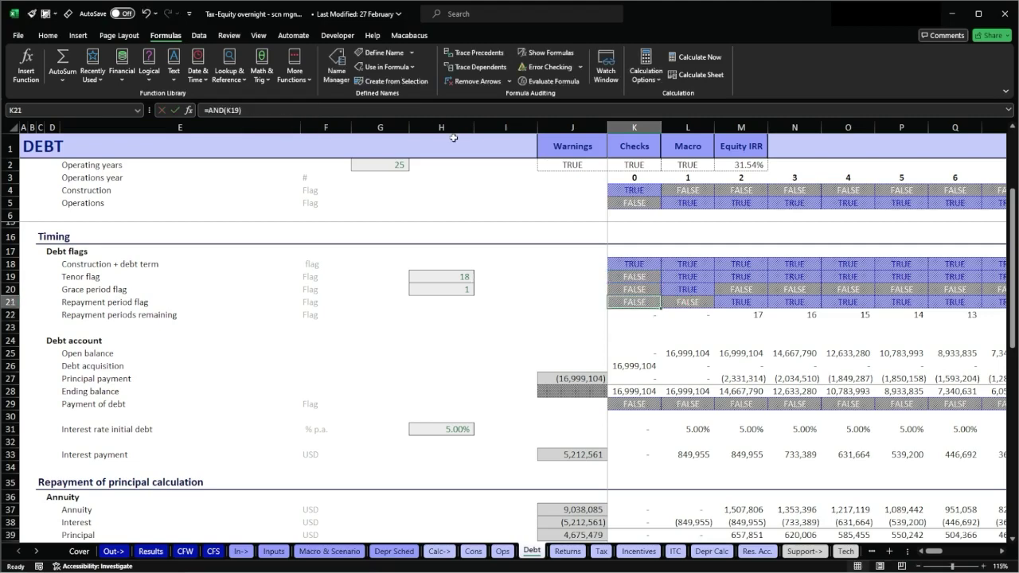
Step: Copy the revised K21 formula across the rest of the Repayment period flag row
{"action": "key", "text": "ctrl+c"}
{"action": "key", "text": "ctrl+shift+Right"}
{"action": "key", "text": "Return"}
{"action": "key", "text": "Left"}
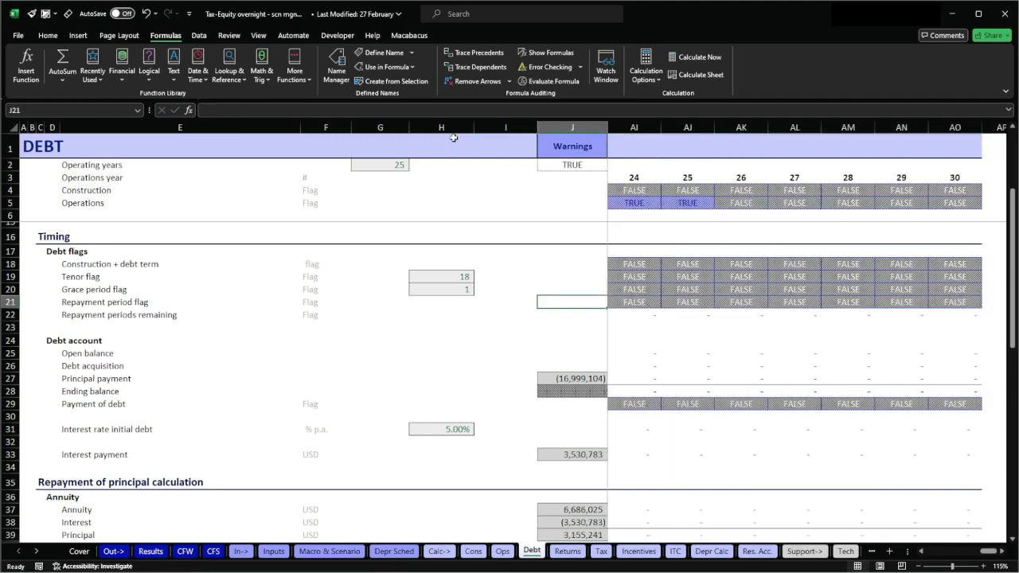
Step: Trace the dependents of L20 to check whether any formula still uses the Grace period flag
{"action": "key", "text": "Right"}
{"action": "key", "text": "Right"}
{"action": "key", "text": "Right"}
{"action": "key", "text": "Up"}
{"action": "key", "text": "Left"}
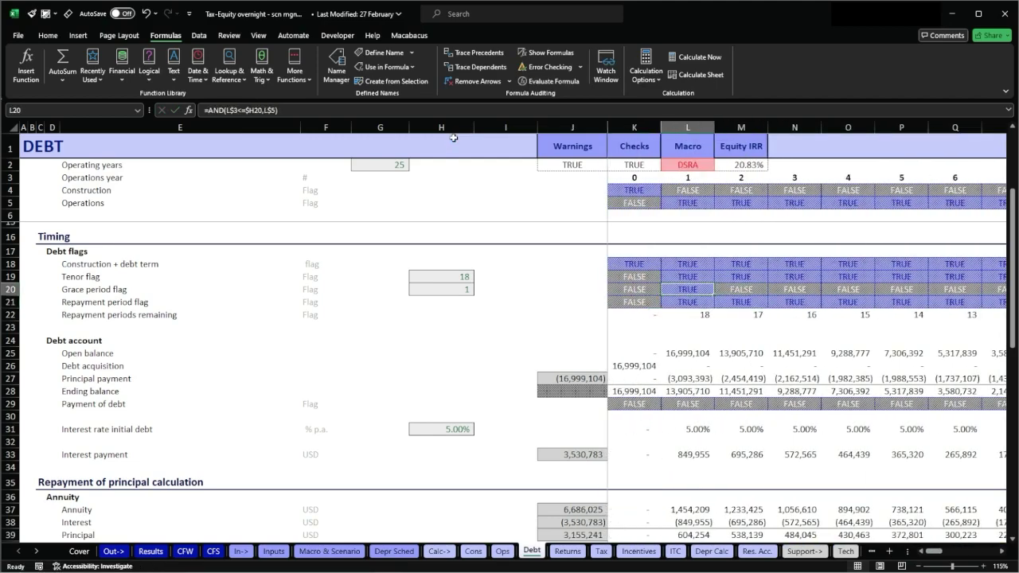
{"action": "left_click", "coordinate": [481, 68]}
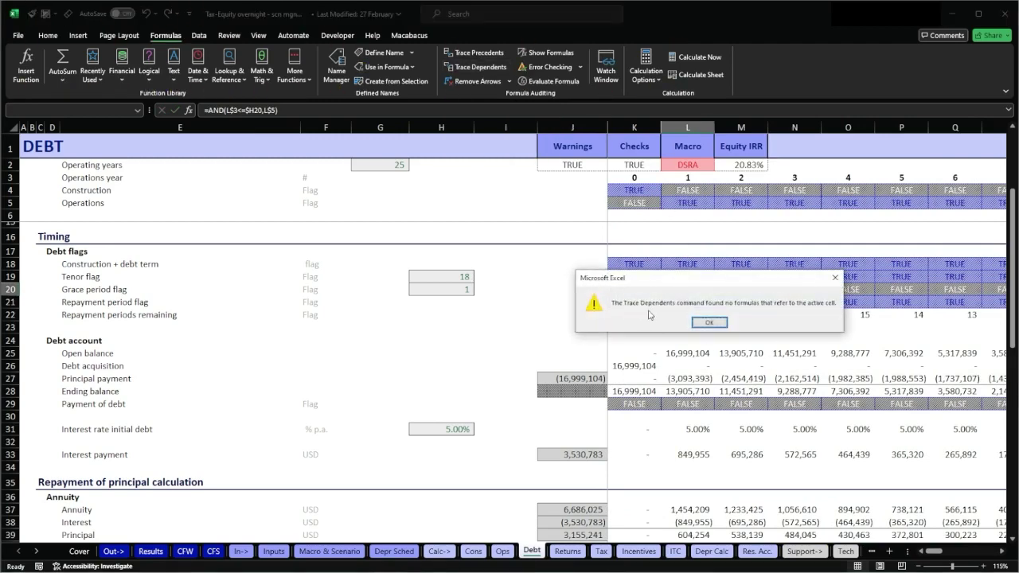
{"action": "left_click", "coordinate": [711, 321]}
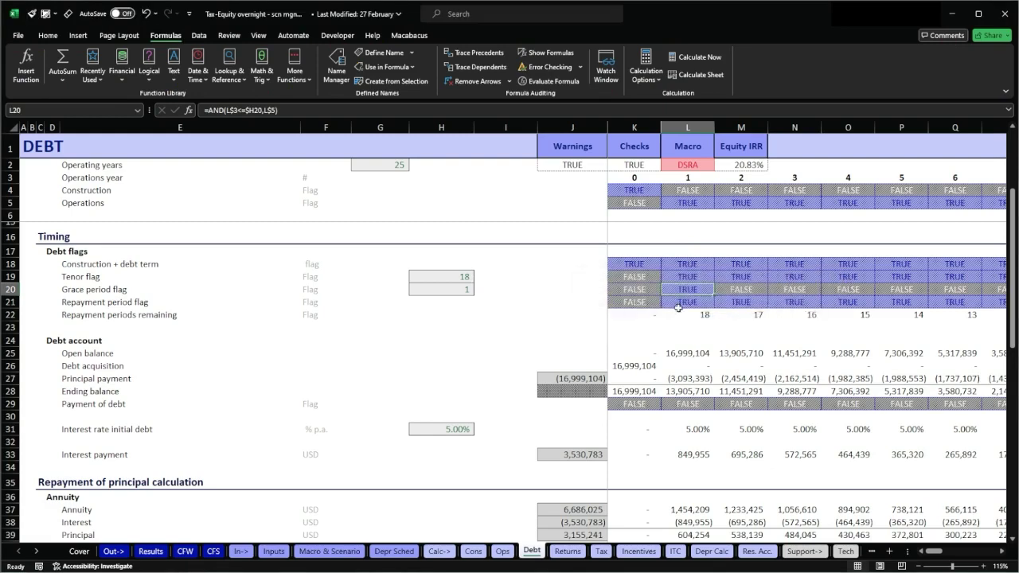
Step: Trace the dependents of the grace period input in H20
{"action": "key", "text": "shift+Home"}
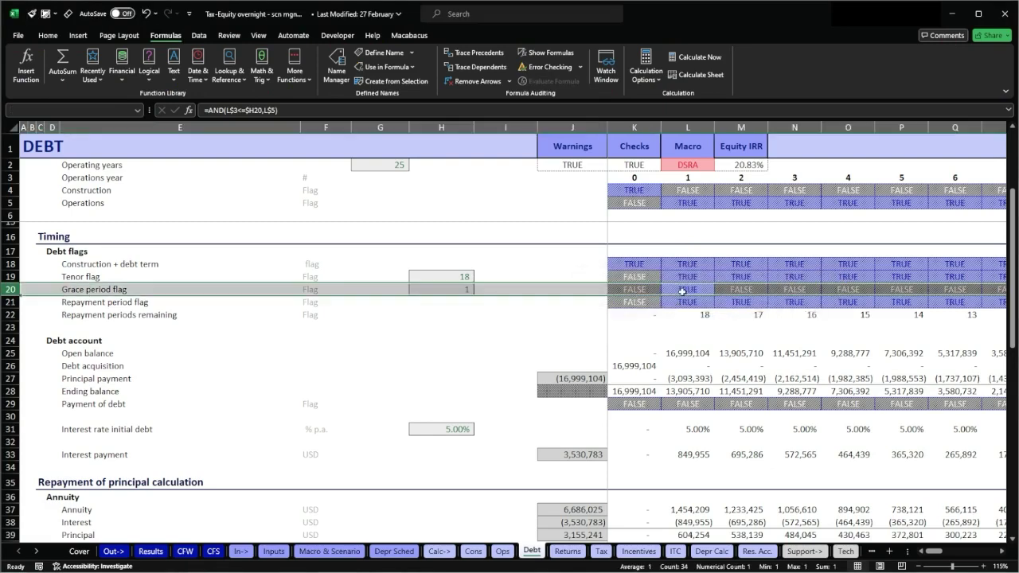
{"action": "left_click", "coordinate": [422, 290]}
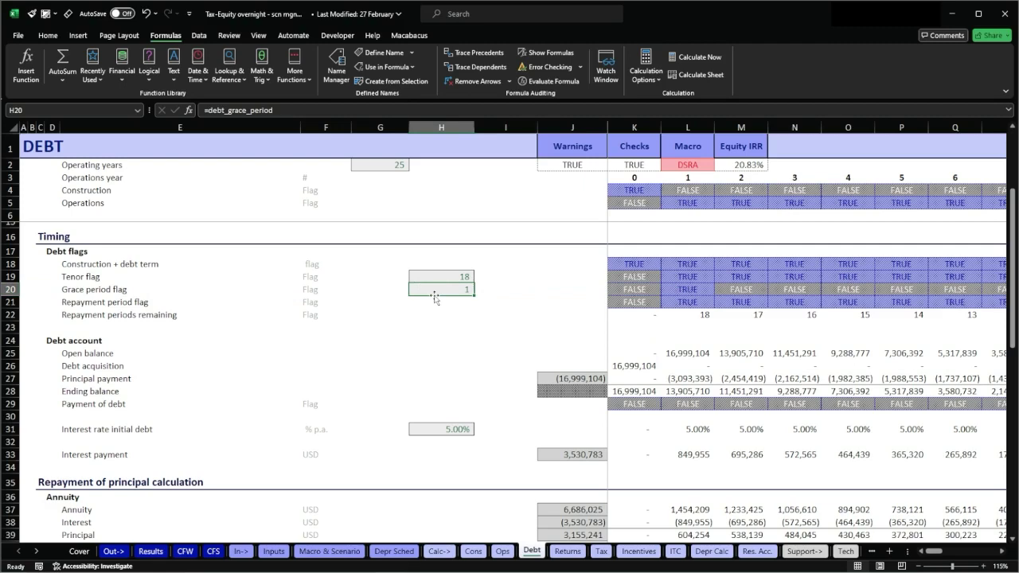
{"action": "key", "text": "alt+m"}
{"action": "key", "text": "d"}
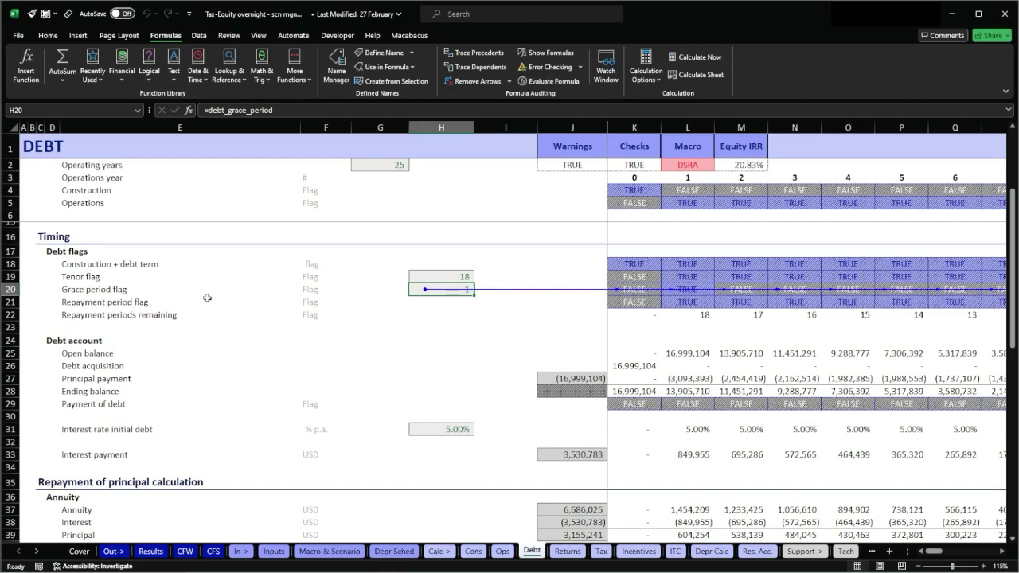
Step: Delete the entire Grace period flag row and inspect the Repayment period flag formulas in K20:M20 for errors
{"action": "left_click", "coordinate": [134, 302]}
{"action": "key", "text": "Up"}
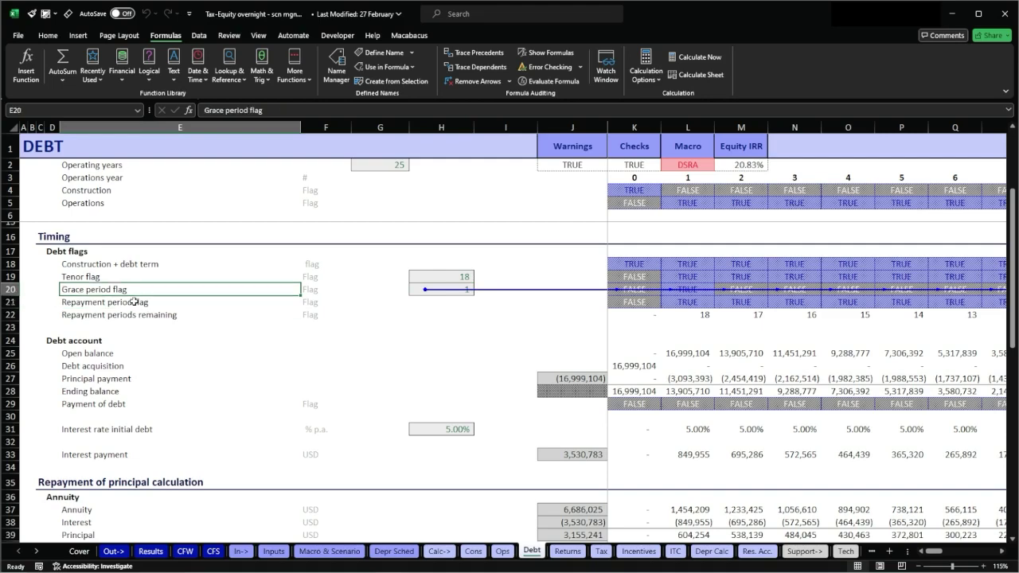
{"action": "key", "text": "shift+space"}
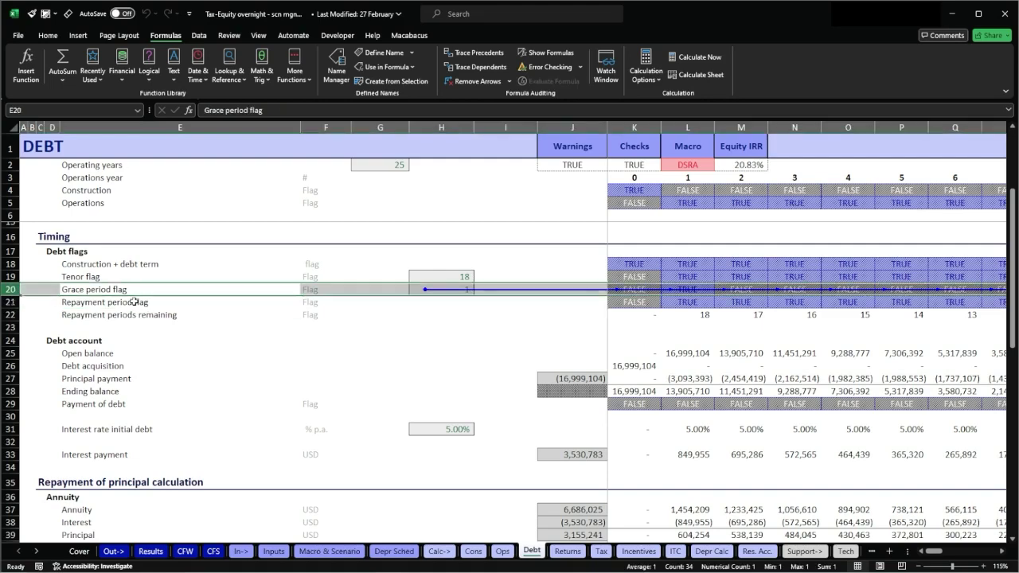
{"action": "key", "text": "ctrl+minus"}
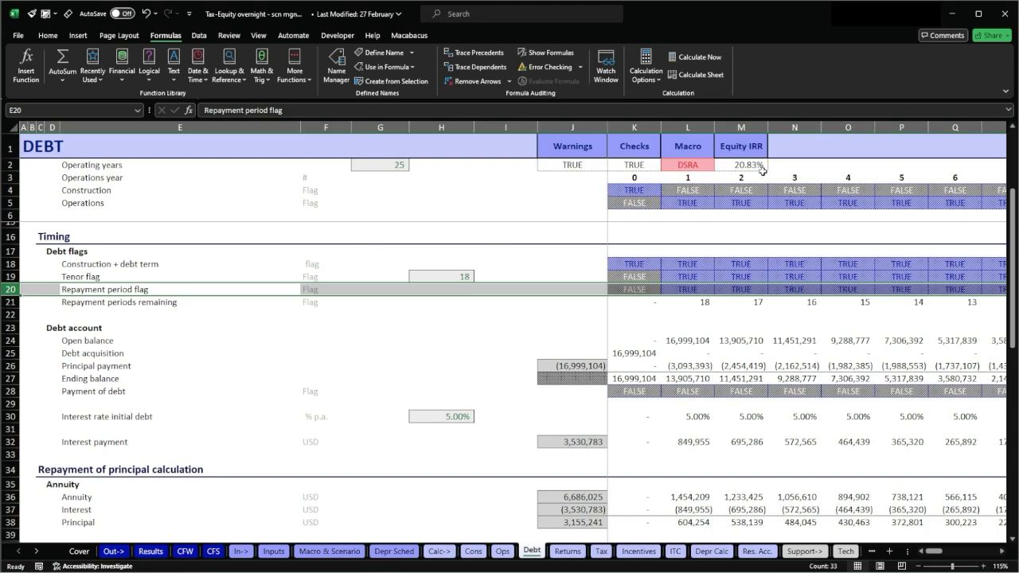
{"action": "left_click", "coordinate": [640, 289]}
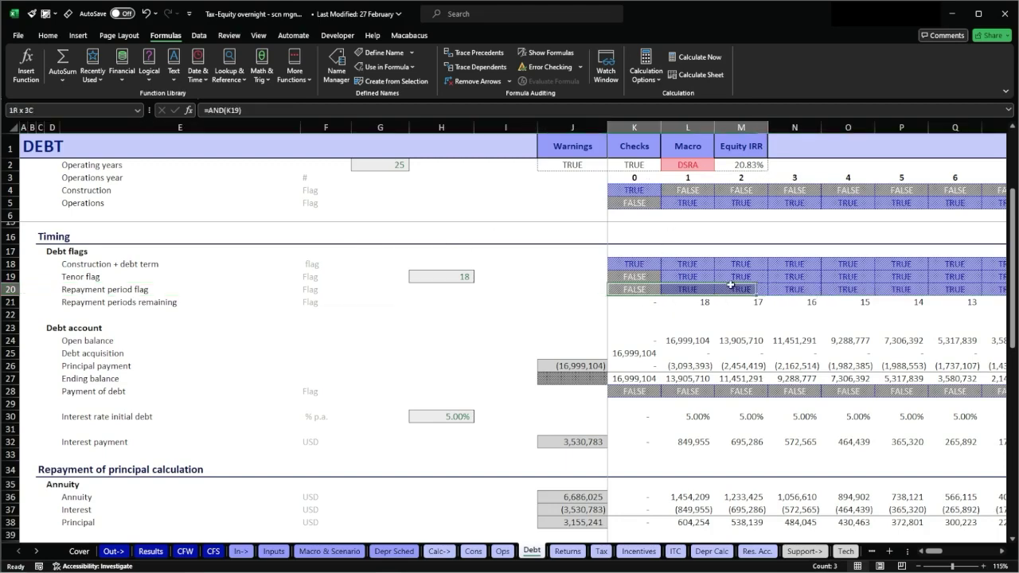
{"action": "left_click_drag", "start_coordinate": [660, 295], "coordinate": [740, 285]}
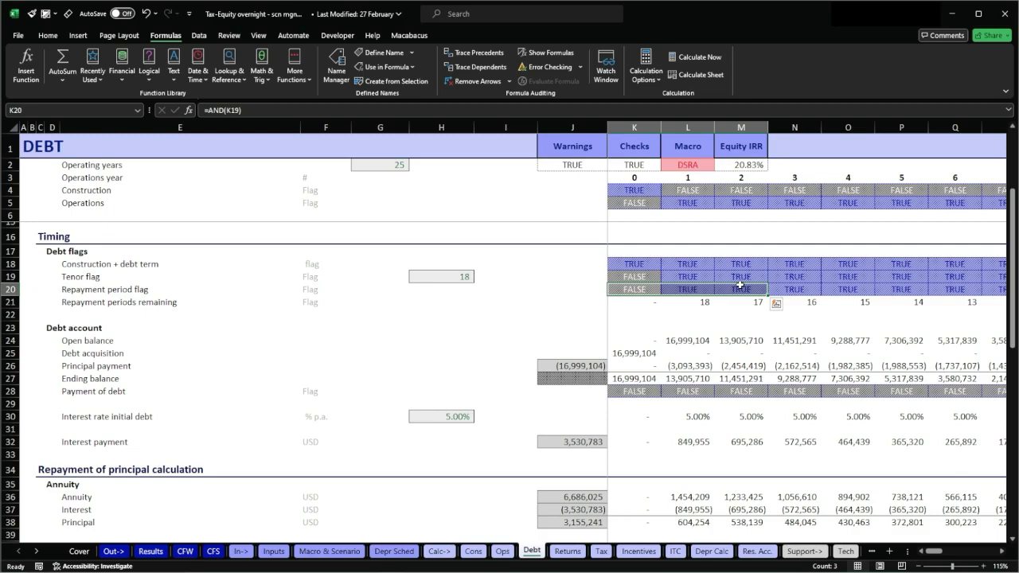
Step: Undo the deletion of the Grace period flag row and select K22 in the Repayment periods remaining row
{"action": "key", "text": "ctrl+z"}
{"action": "key", "text": "ctrl+z"}
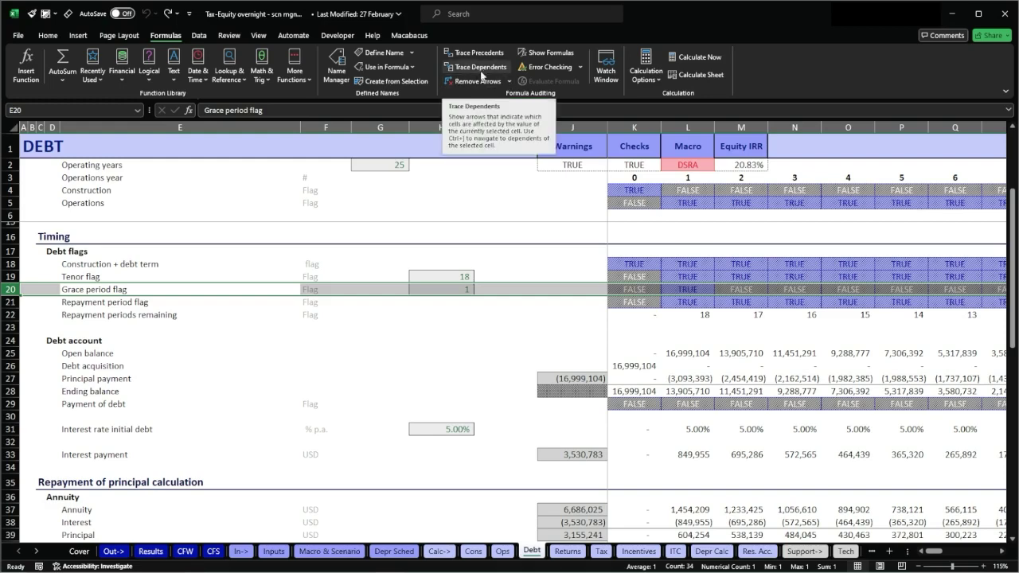
{"action": "left_click", "coordinate": [652, 316]}
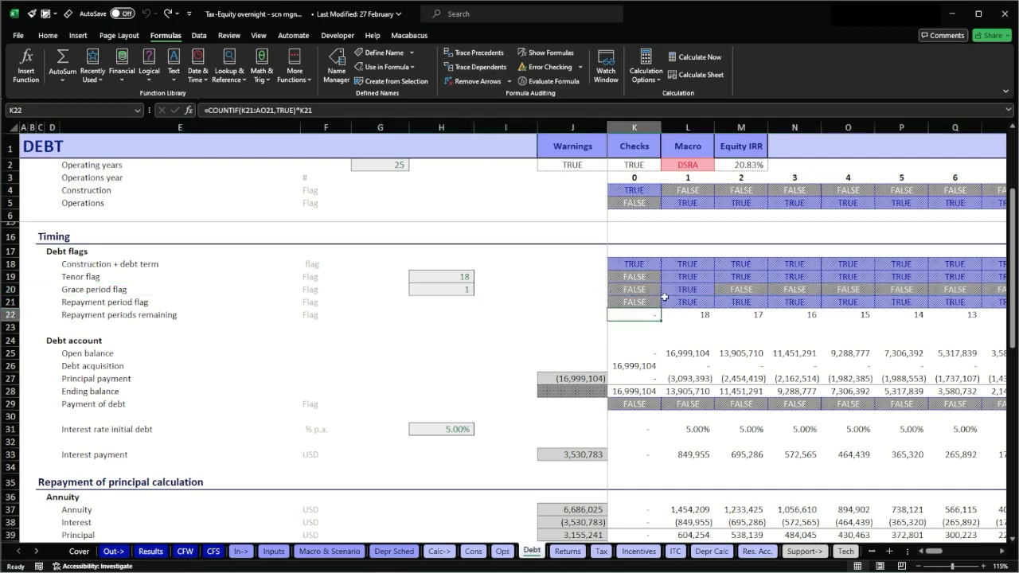